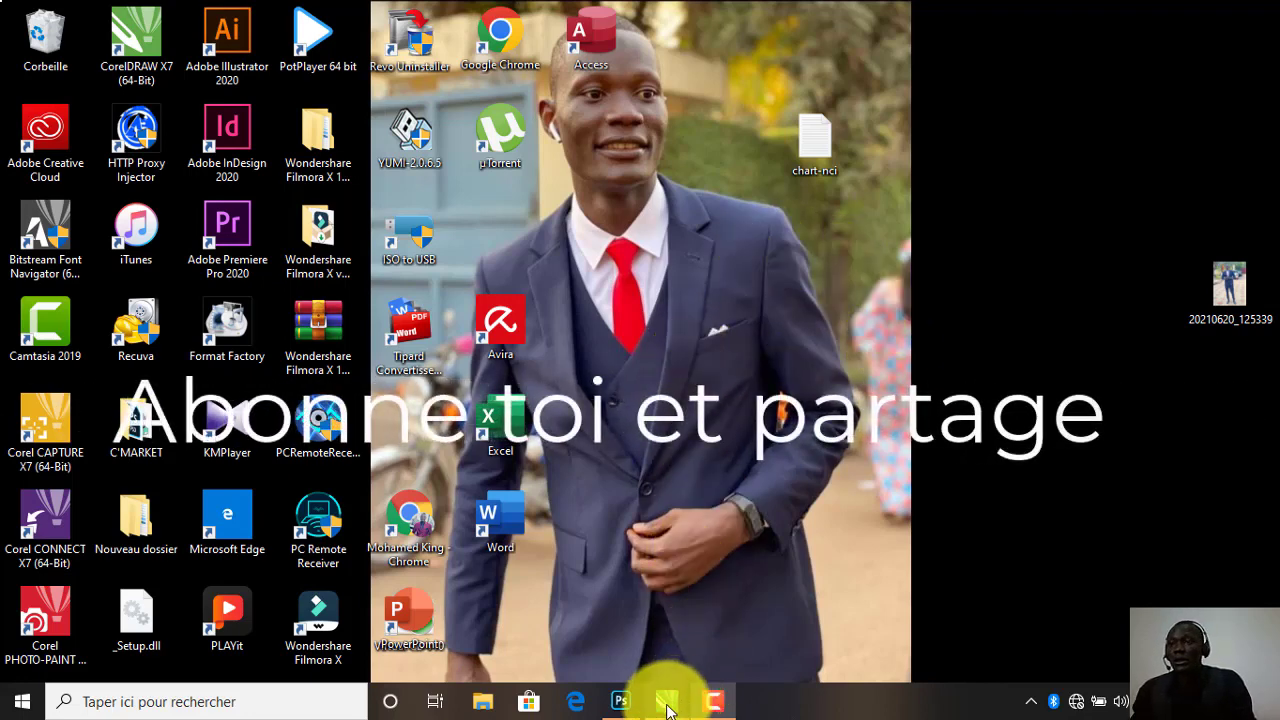
Bring the CorelDRAW X7 window with the finished BST CONSTRUCTION logo to the front
mouse_move(666, 701)
left_click(780, 615)
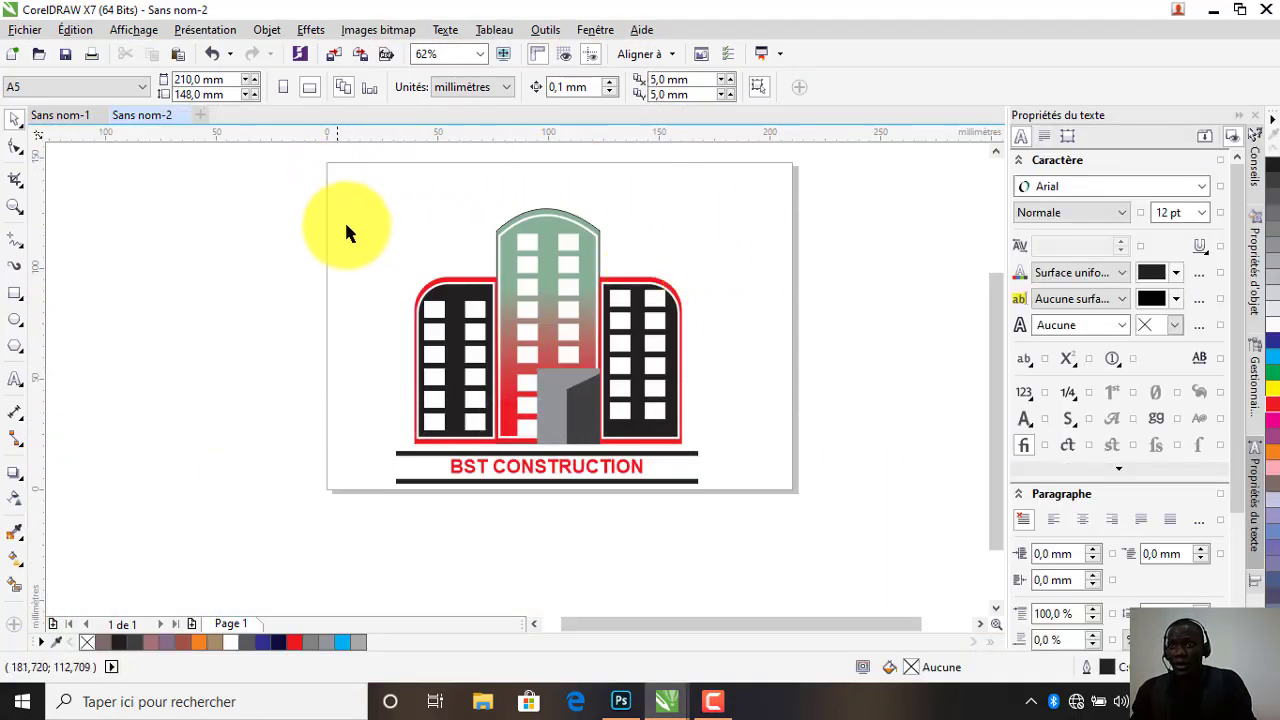
Create a new A4 landscape document named LOGO-CONST
left_click(201, 115)
type("LOGO-CONST")
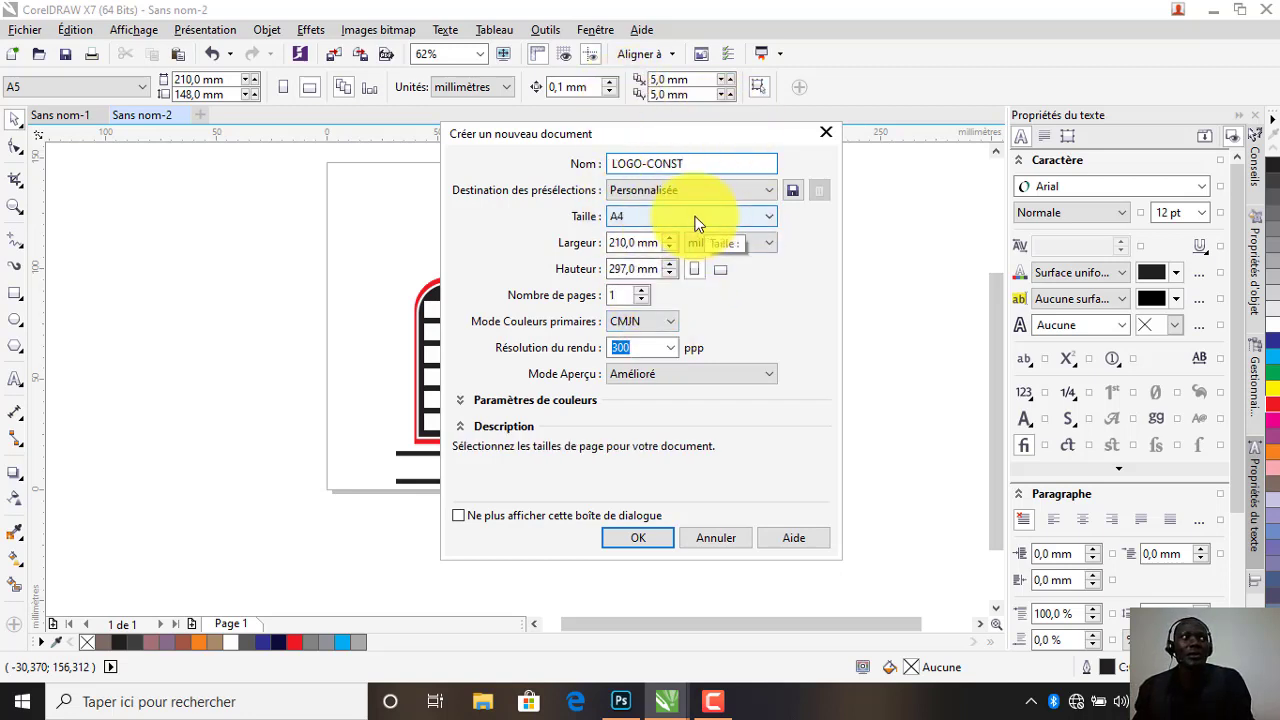
left_click(720, 270)
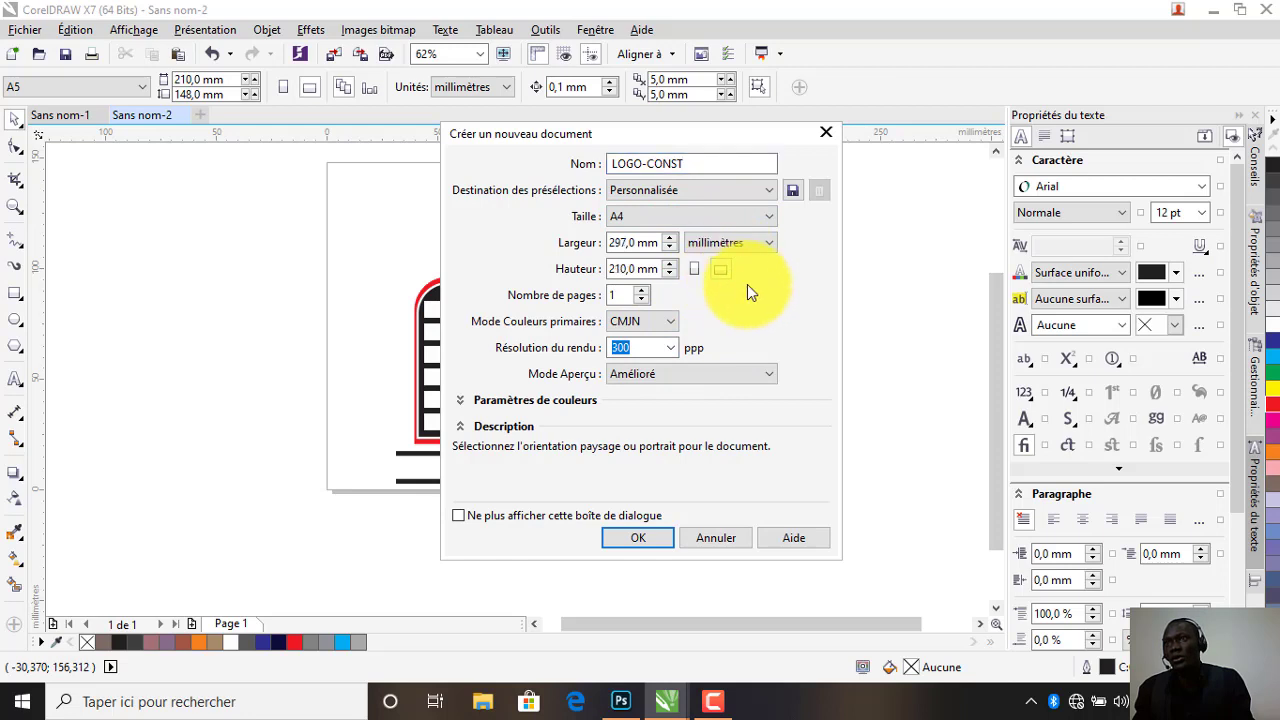
left_click(629, 537)
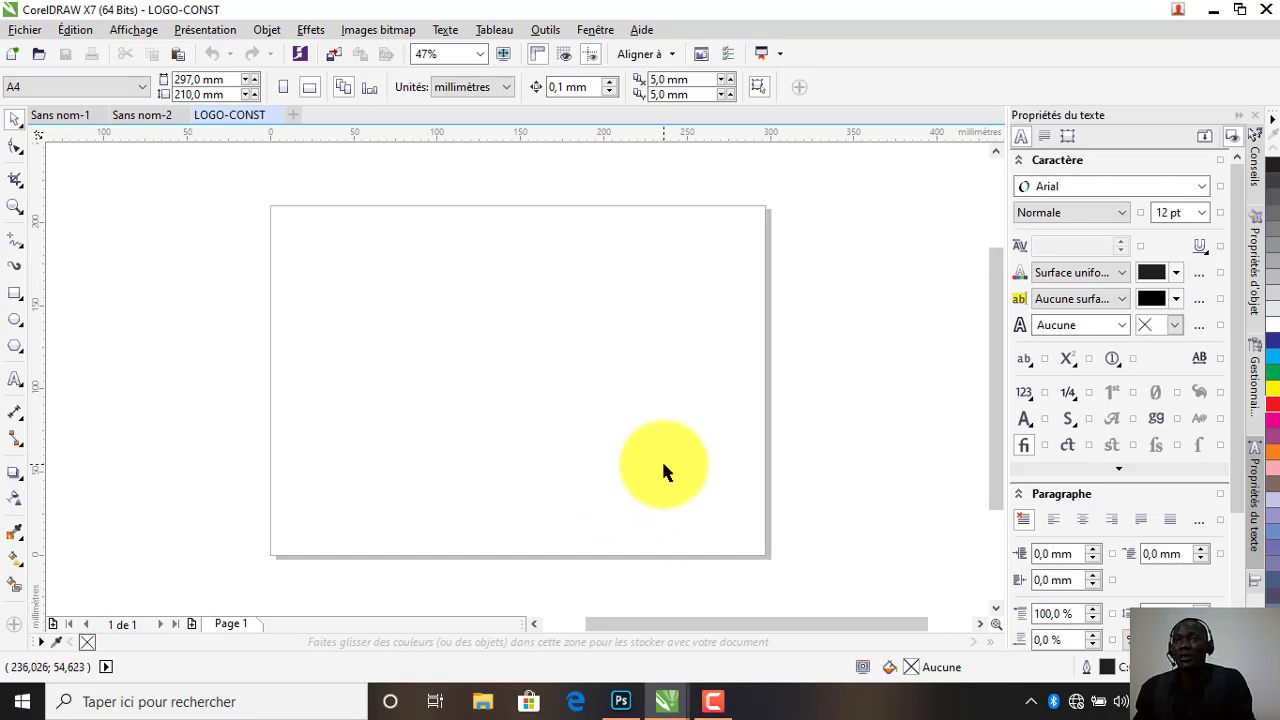
Draw a tall rectangle of about 62.5 × 152.5 mm and curve its top edge upward into an arch
left_click(15, 292)
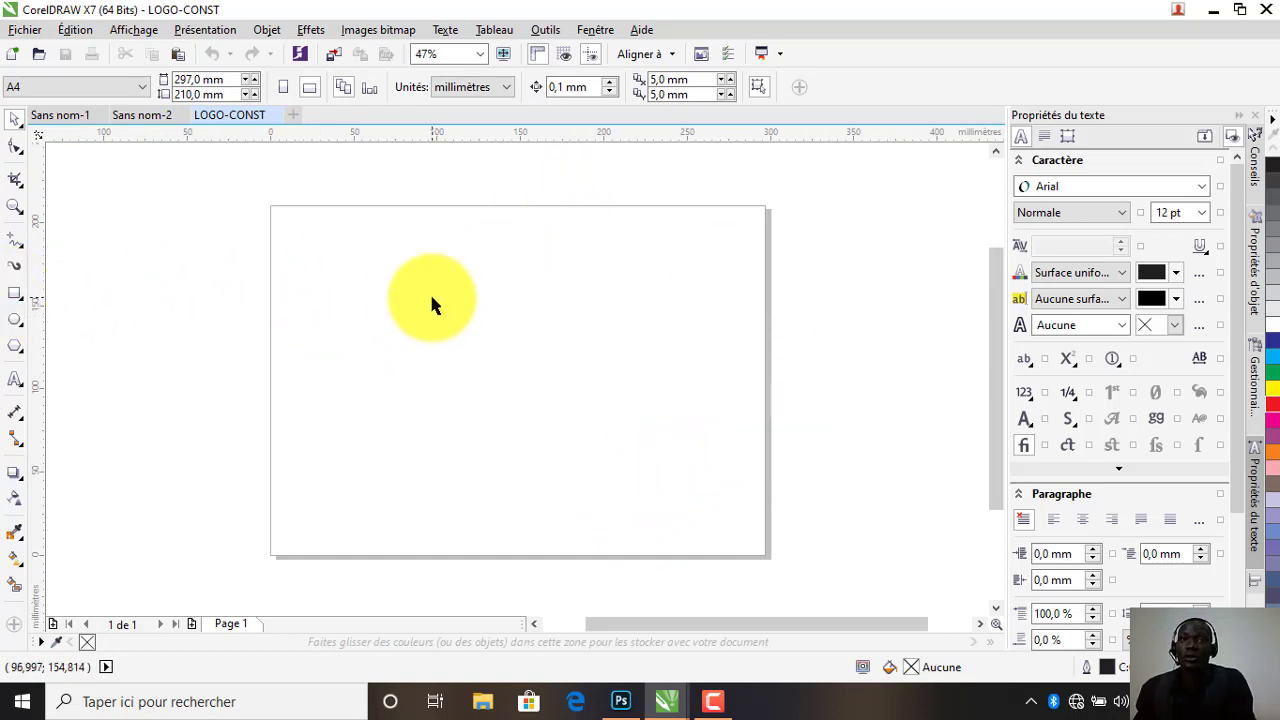
left_click(15, 292)
mouse_move(436, 259)
left_mouse_down()
mouse_move(546, 418)
mouse_move(540, 495)
left_mouse_up()
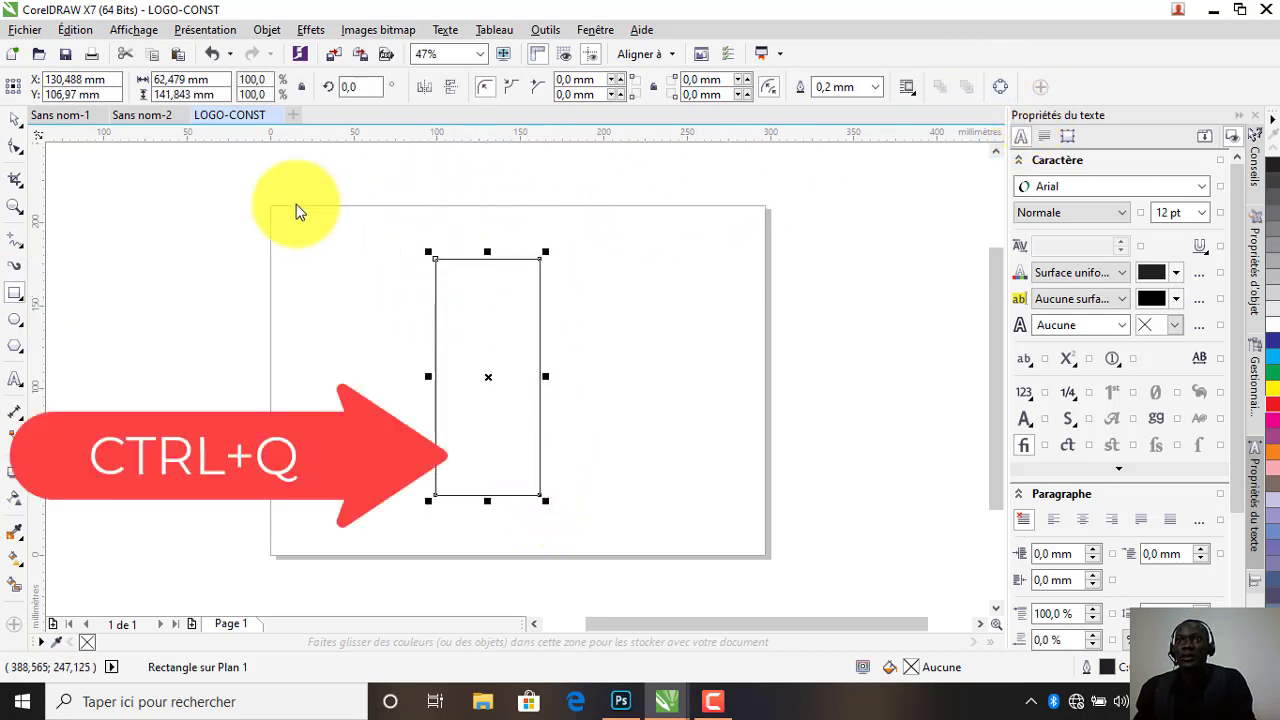
left_click(15, 145)
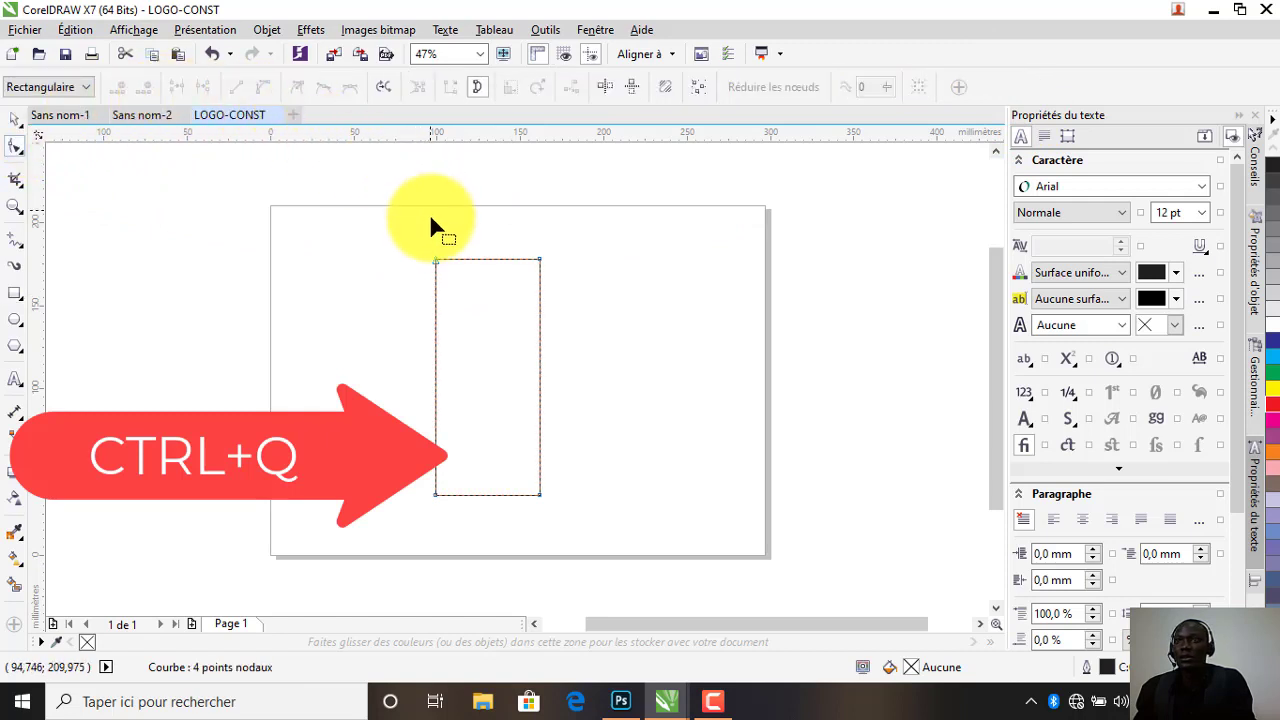
left_click(484, 259)
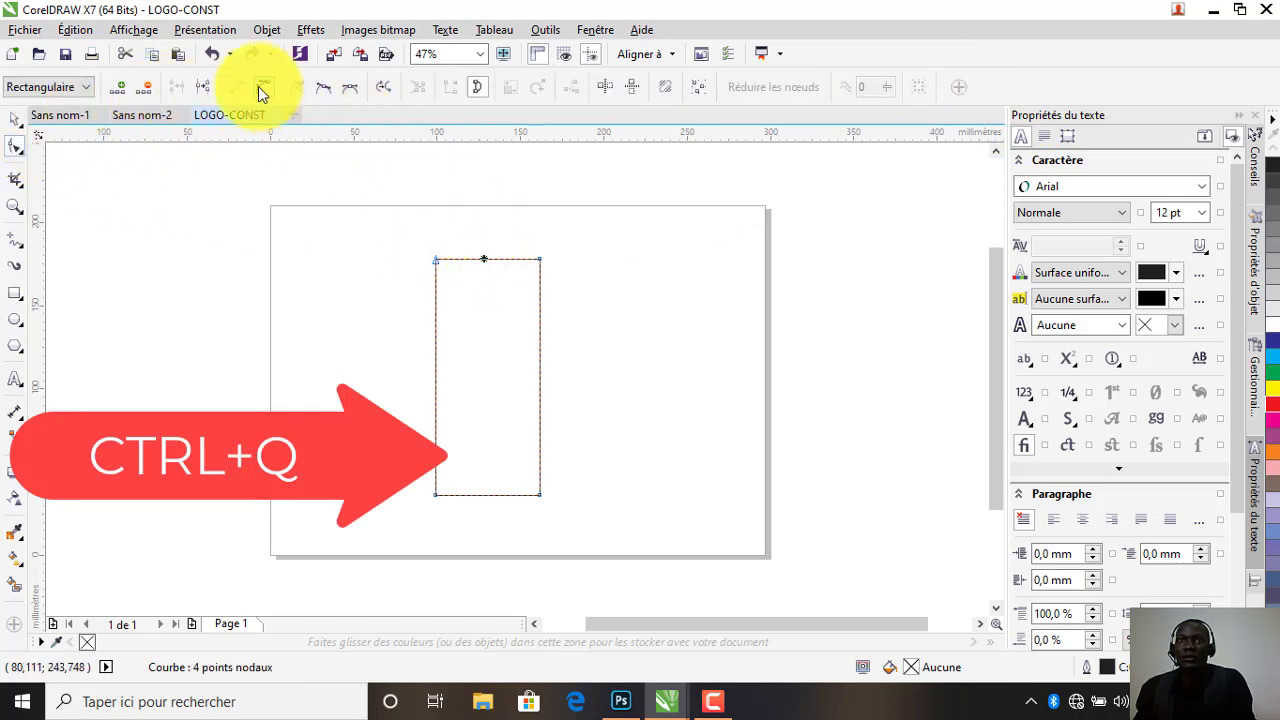
left_click(263, 87)
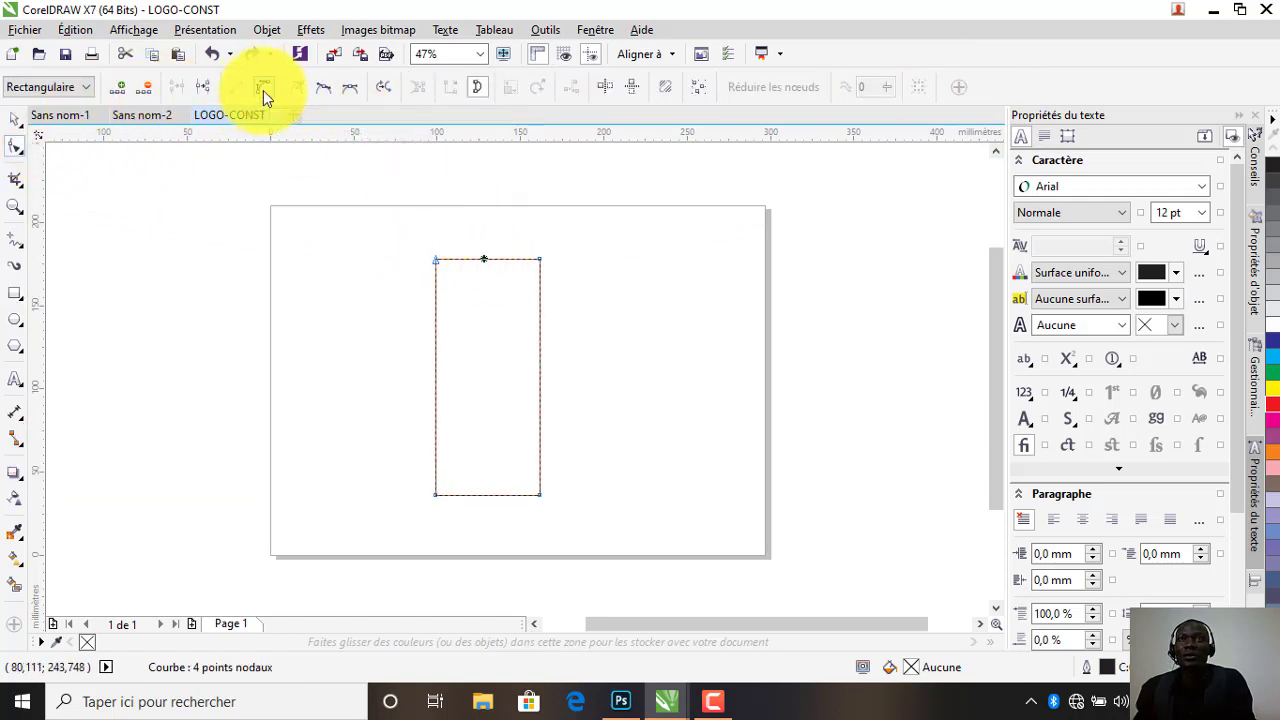
left_click(490, 259)
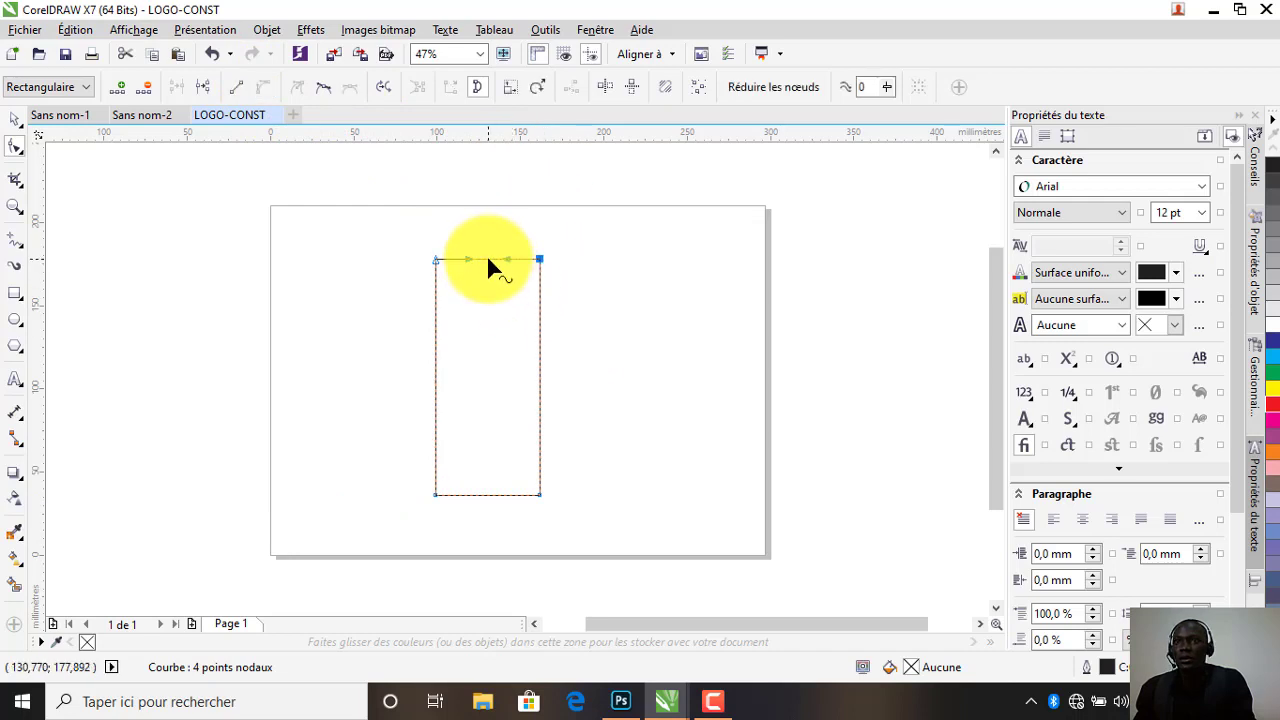
left_click_drag(488, 258, 488, 242)
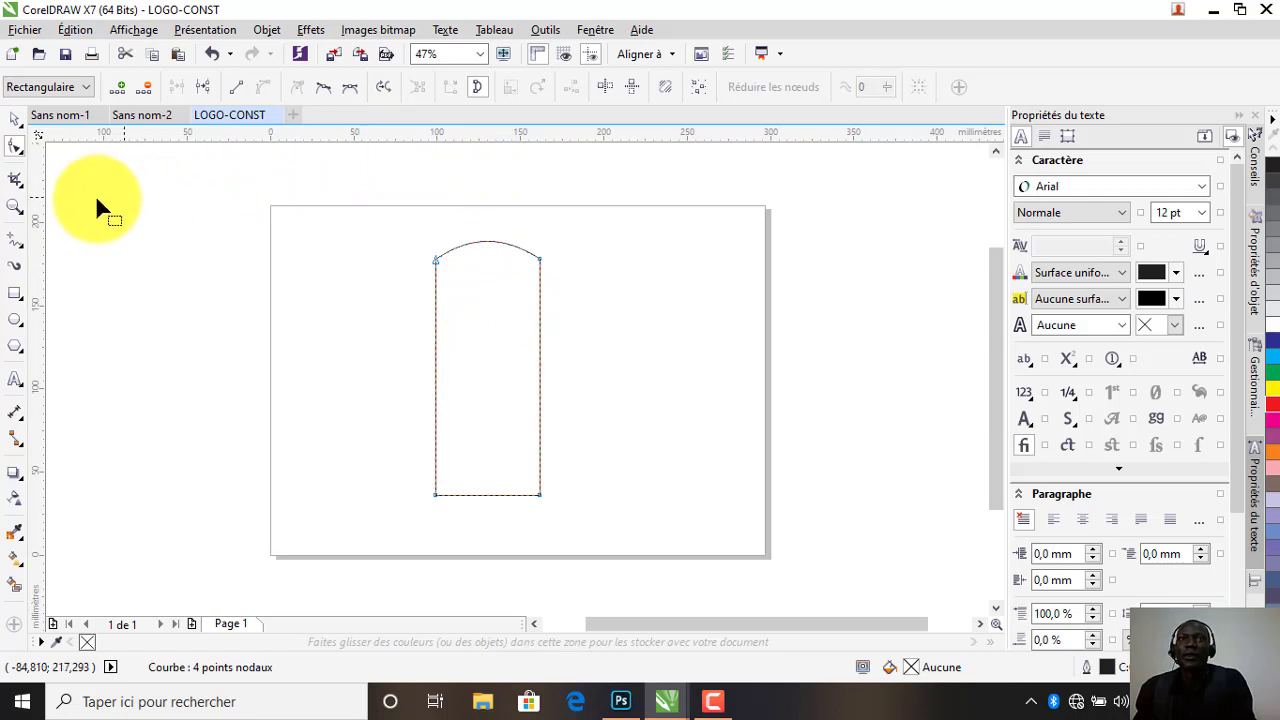
left_click(14, 127)
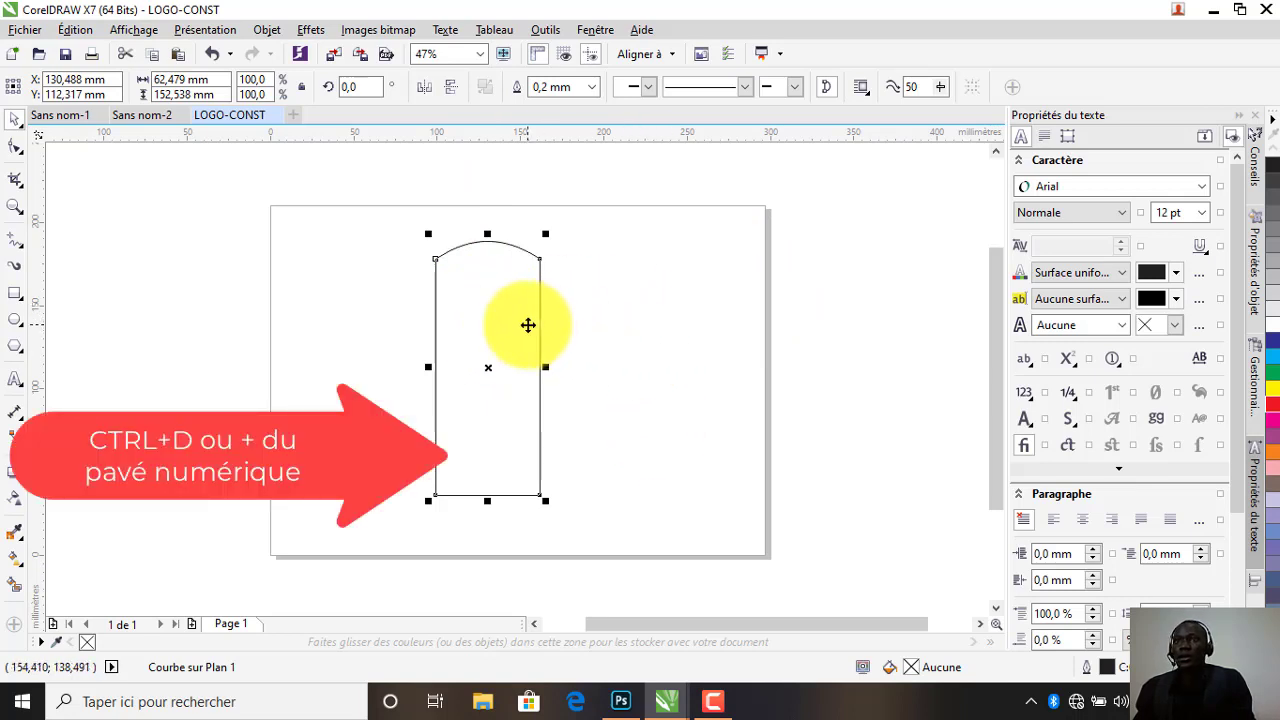
Place shorter arched copies, about 62.5 × 119.3 mm, against the tall tower's right and left sides
left_click_drag(528, 325, 593, 324)
left_click_drag(591, 234, 584, 289)
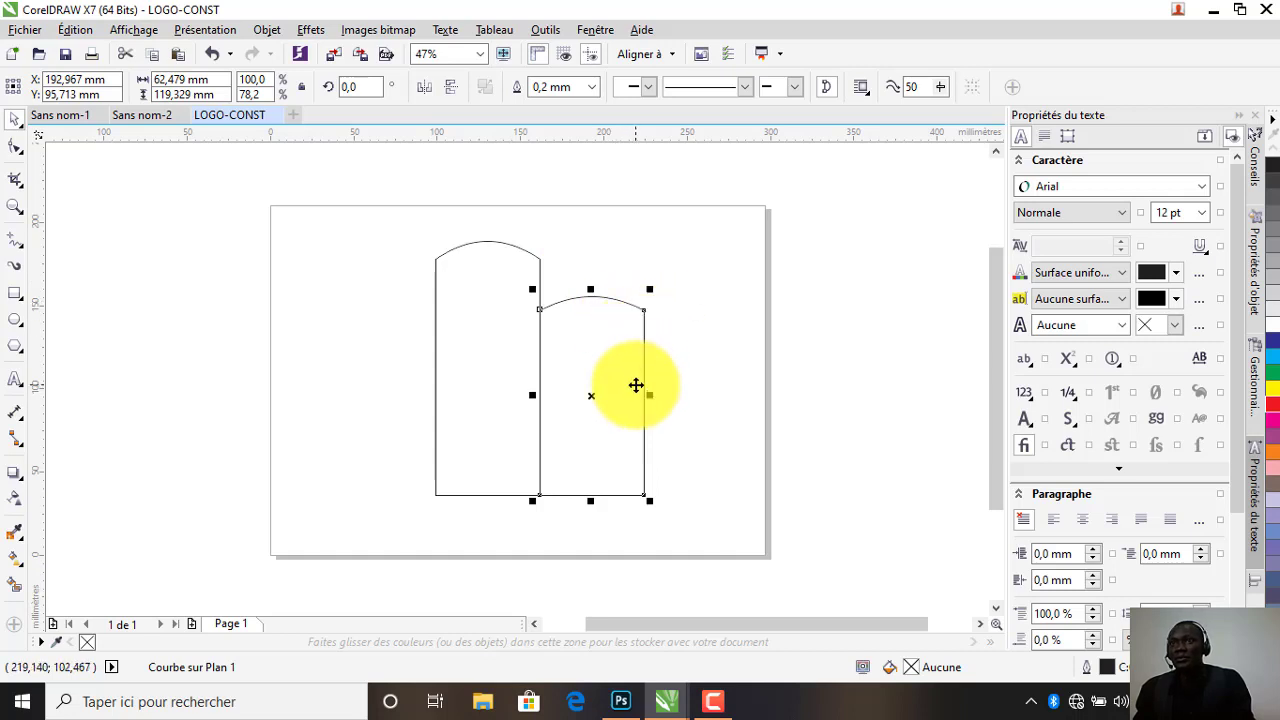
left_click(636, 385)
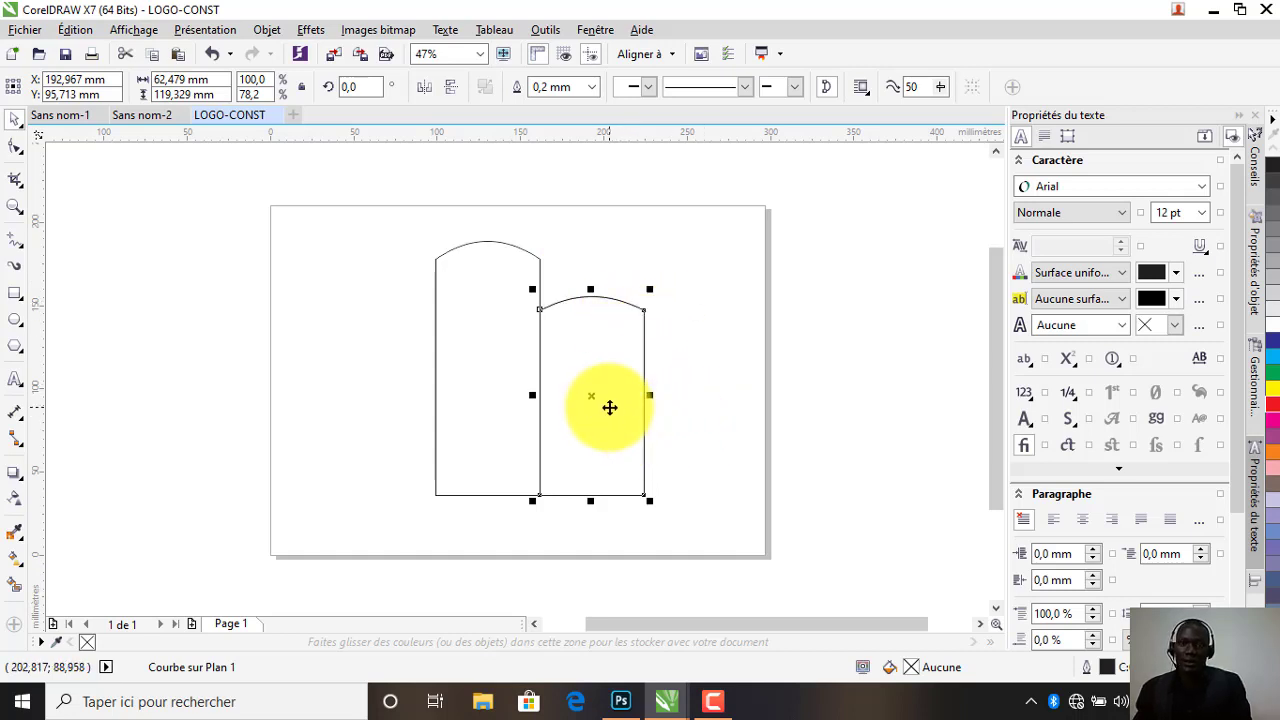
left_click_drag(613, 411, 395, 408)
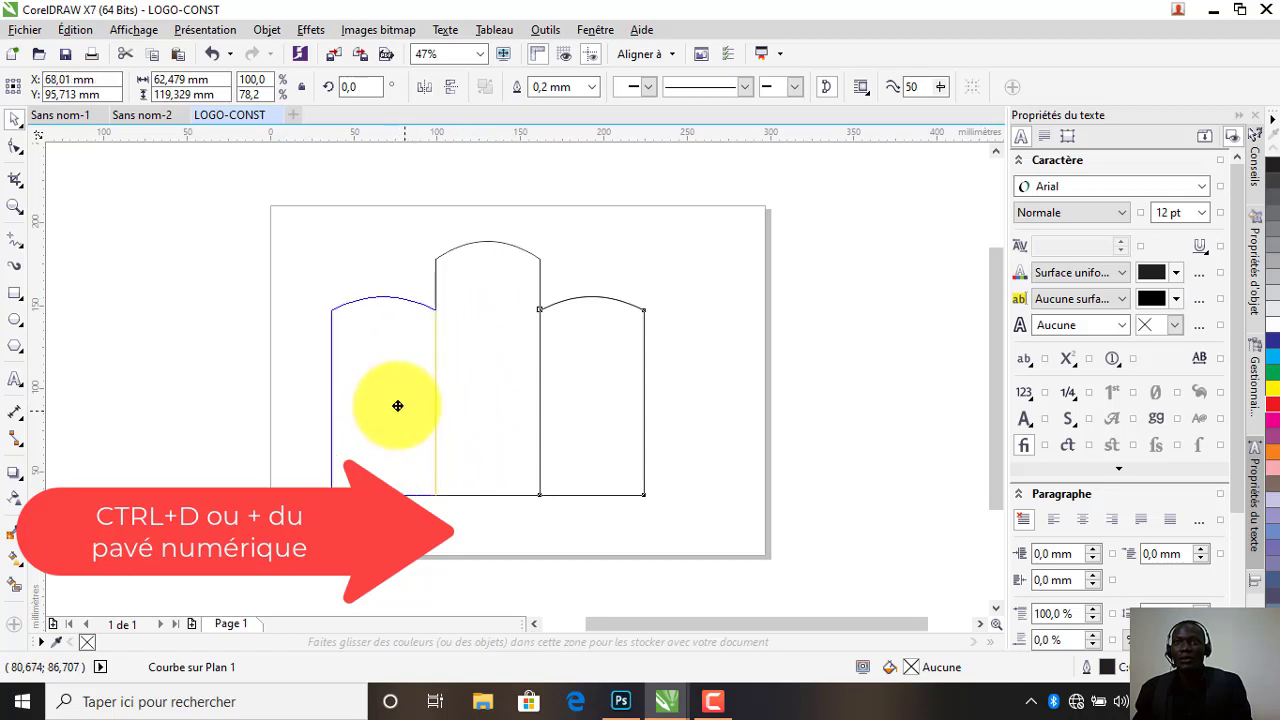
left_click_drag(395, 408, 384, 408)
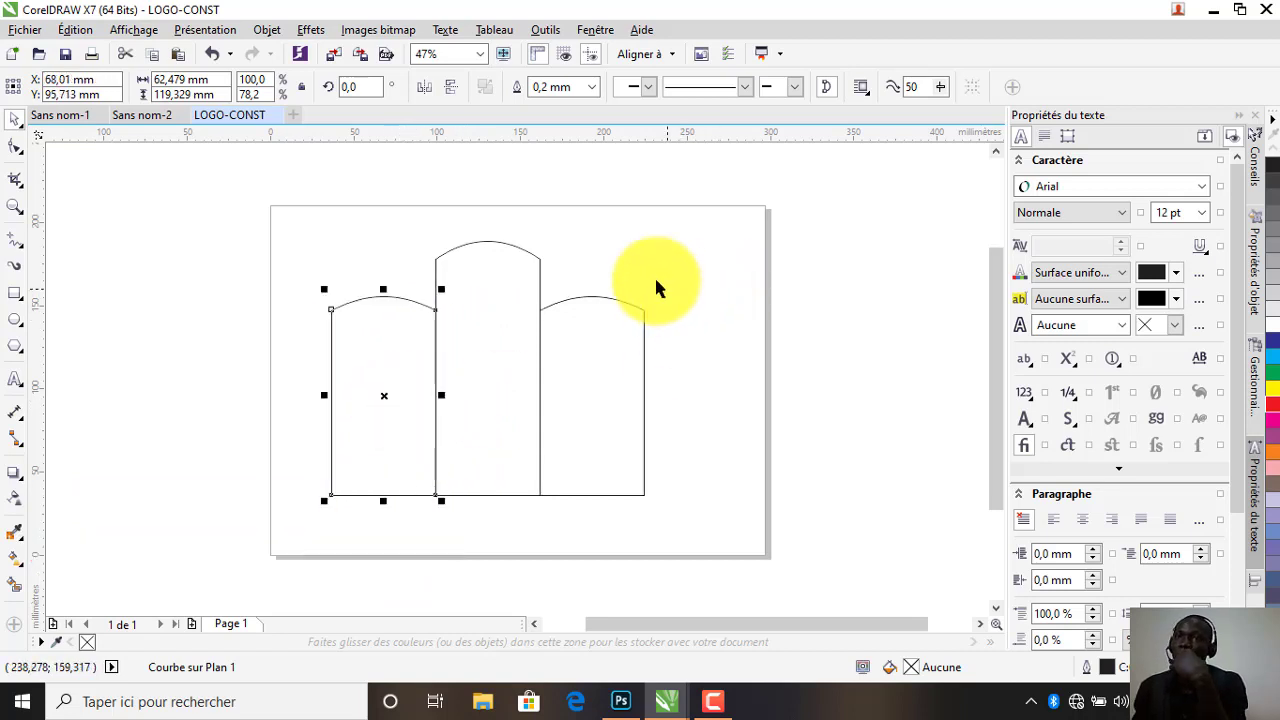
left_click(735, 395)
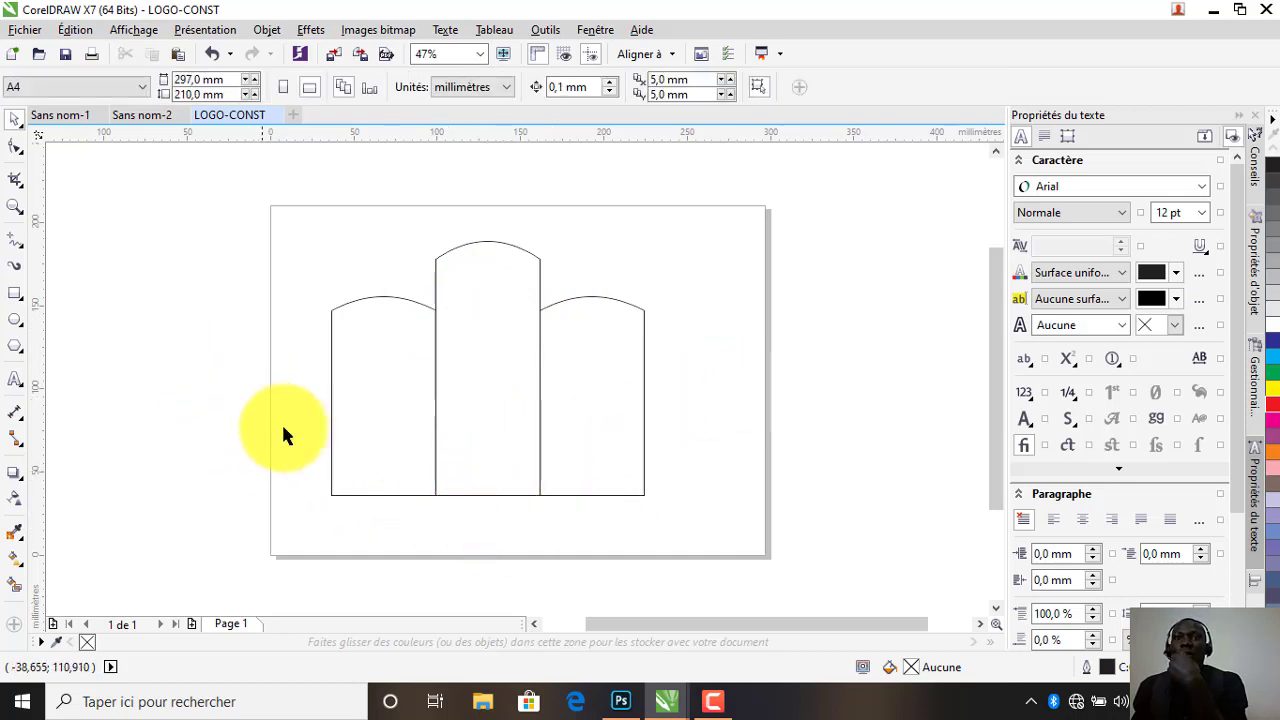
Draw a thin black base bar, about 194 × 1.8 mm, beneath the three towers
left_click(15, 293)
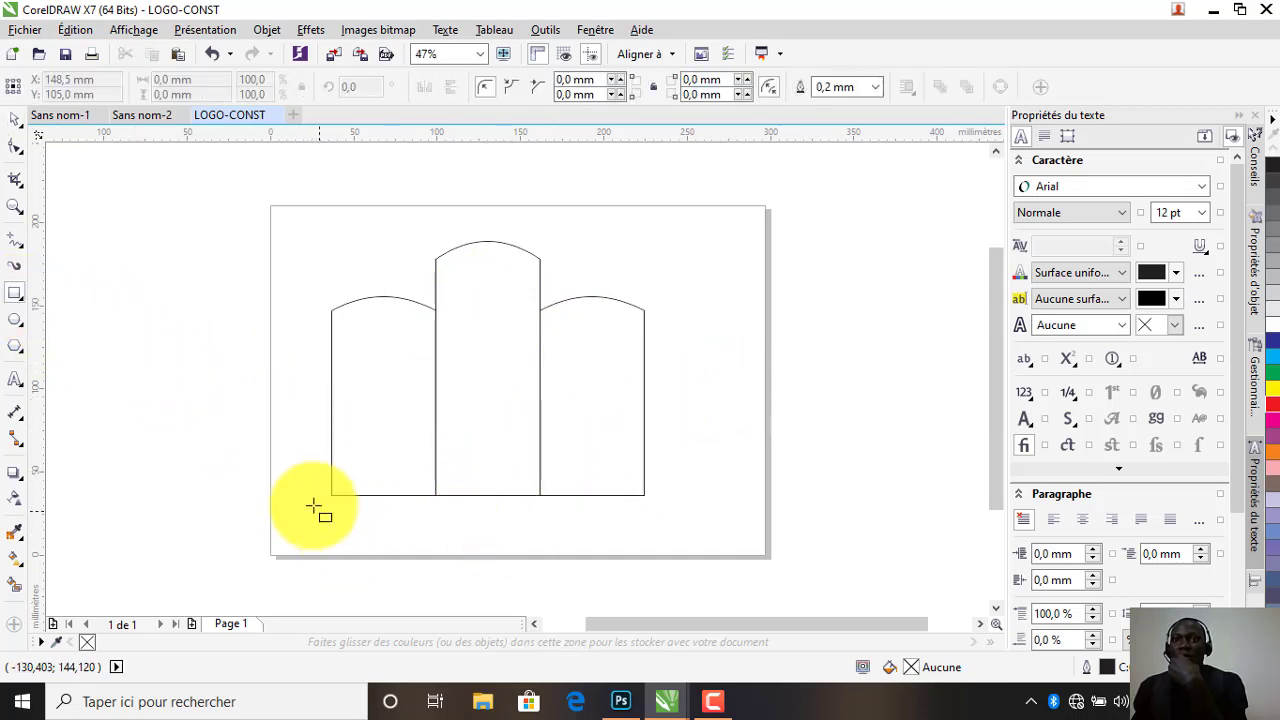
left_click_drag(320, 496, 646, 506)
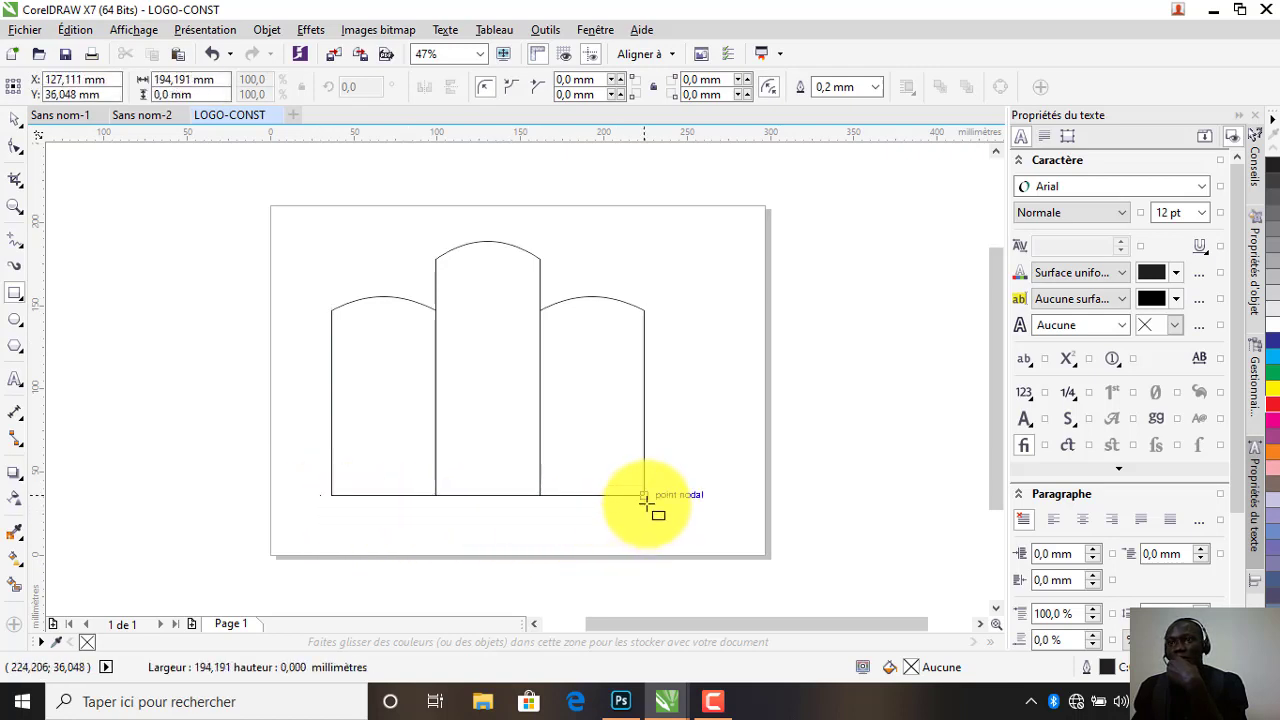
left_click_drag(646, 506, 649, 509)
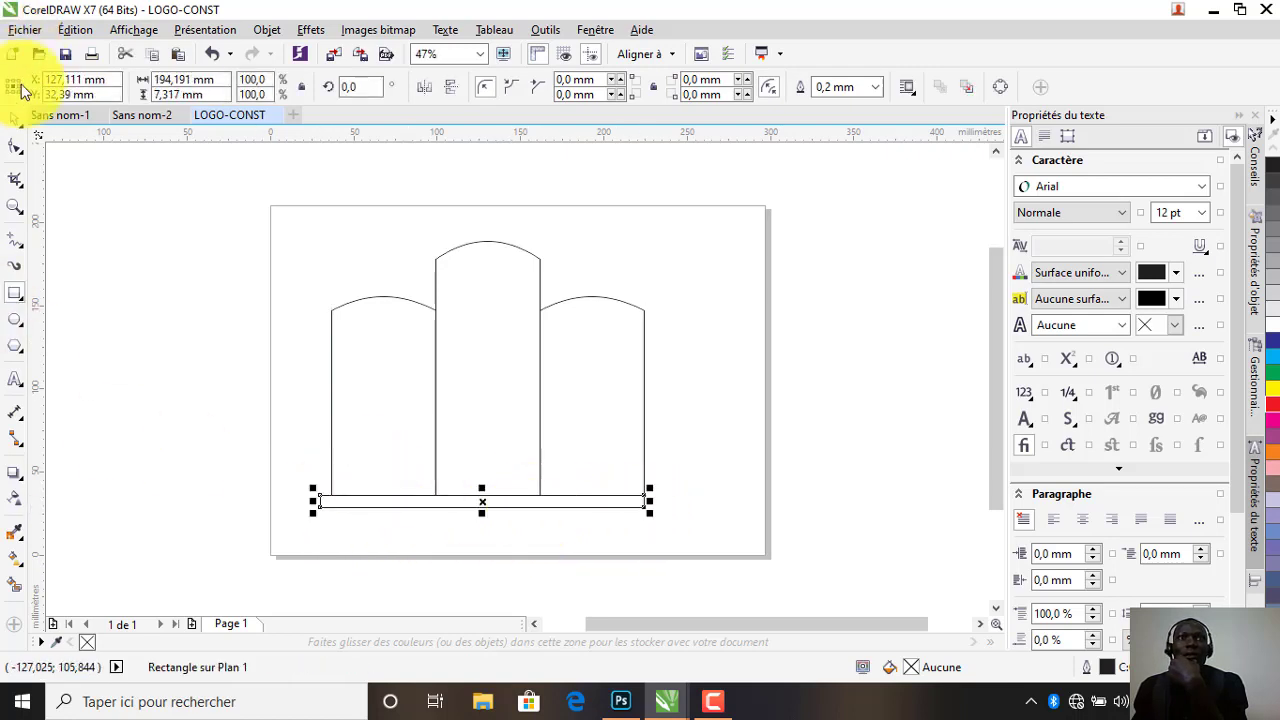
left_click(15, 119)
scroll(492, 537, "up", 4)
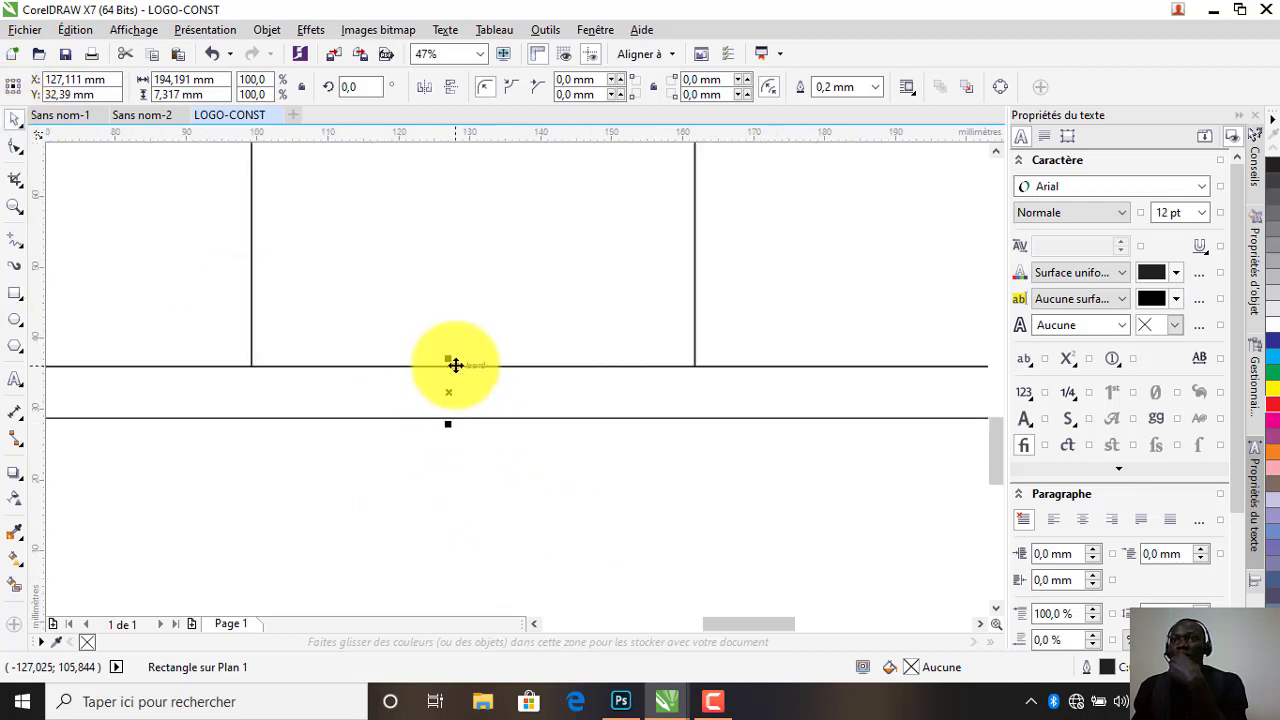
left_click_drag(450, 366, 453, 390)
scroll(471, 417, "down", 2)
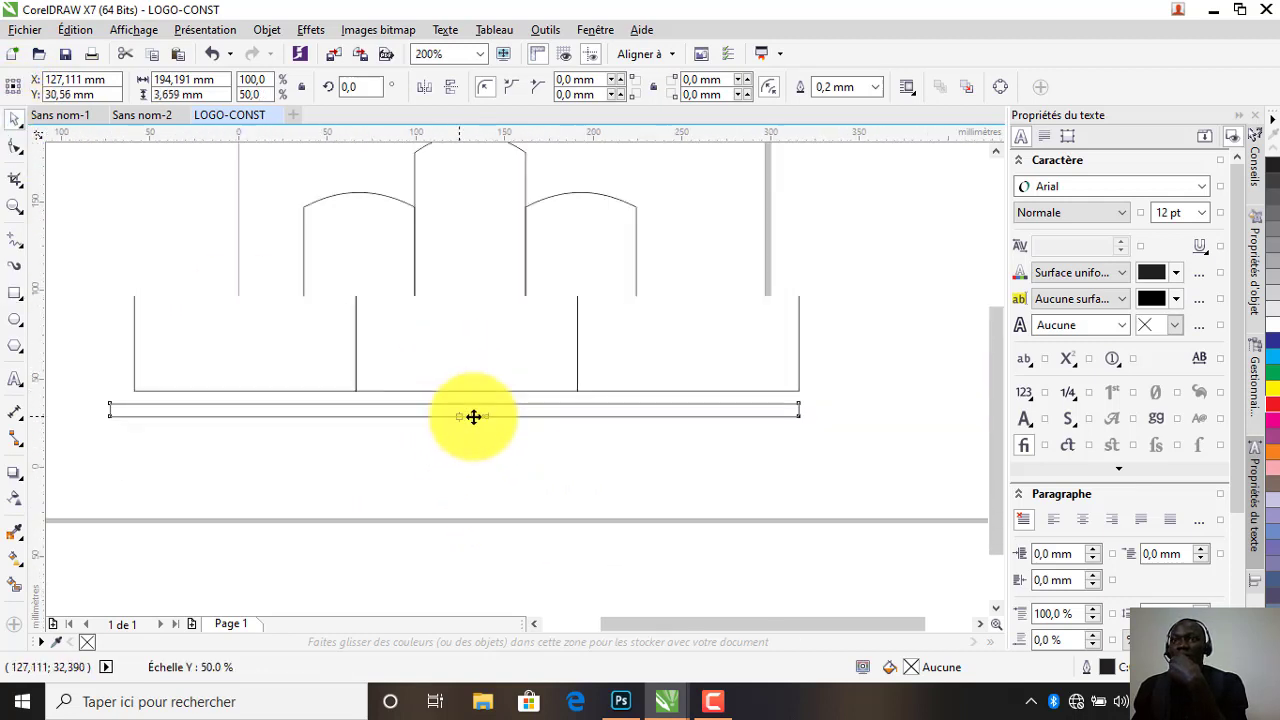
scroll(471, 417, "down", 2)
scroll(471, 417, "up", 2)
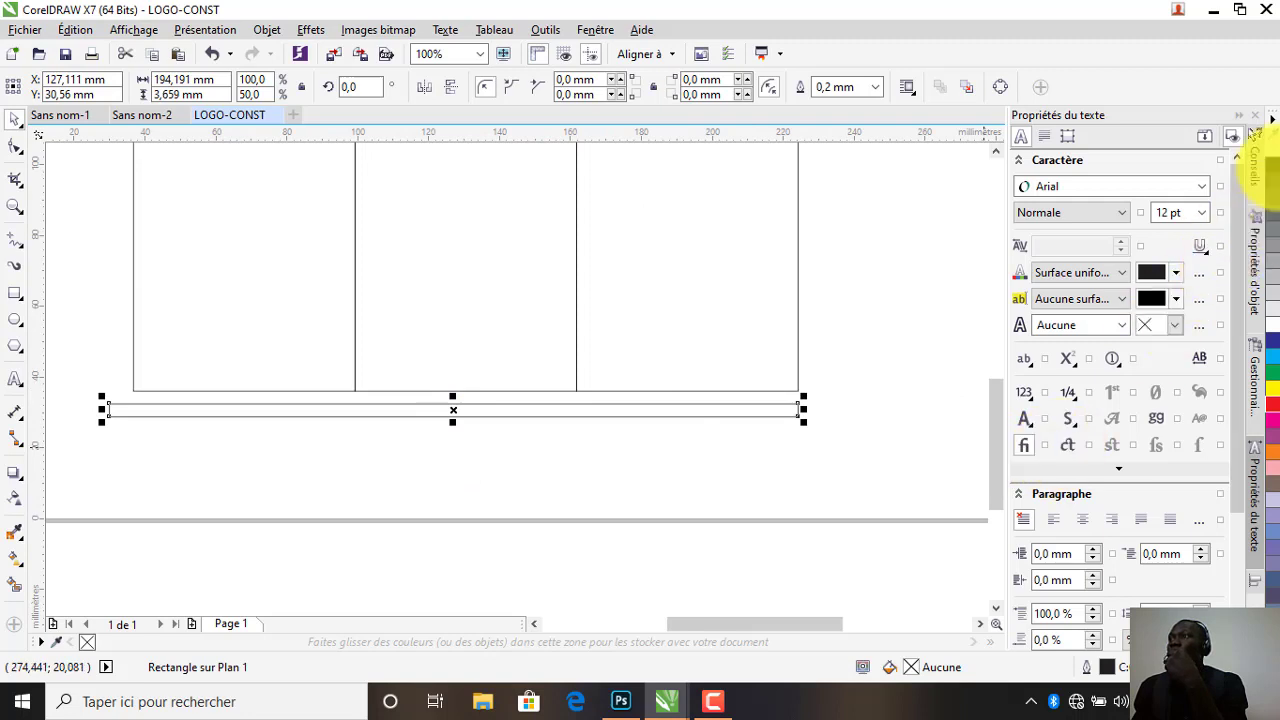
left_click(1268, 165)
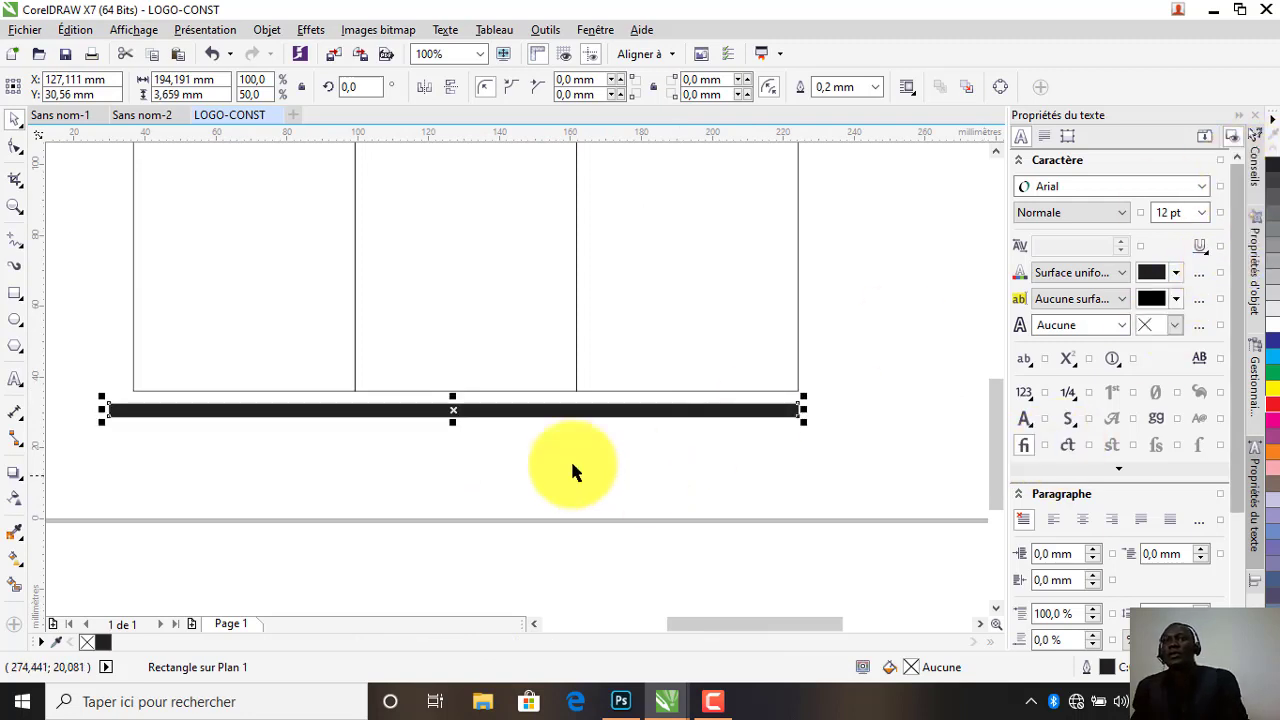
scroll(458, 420, "up", 2)
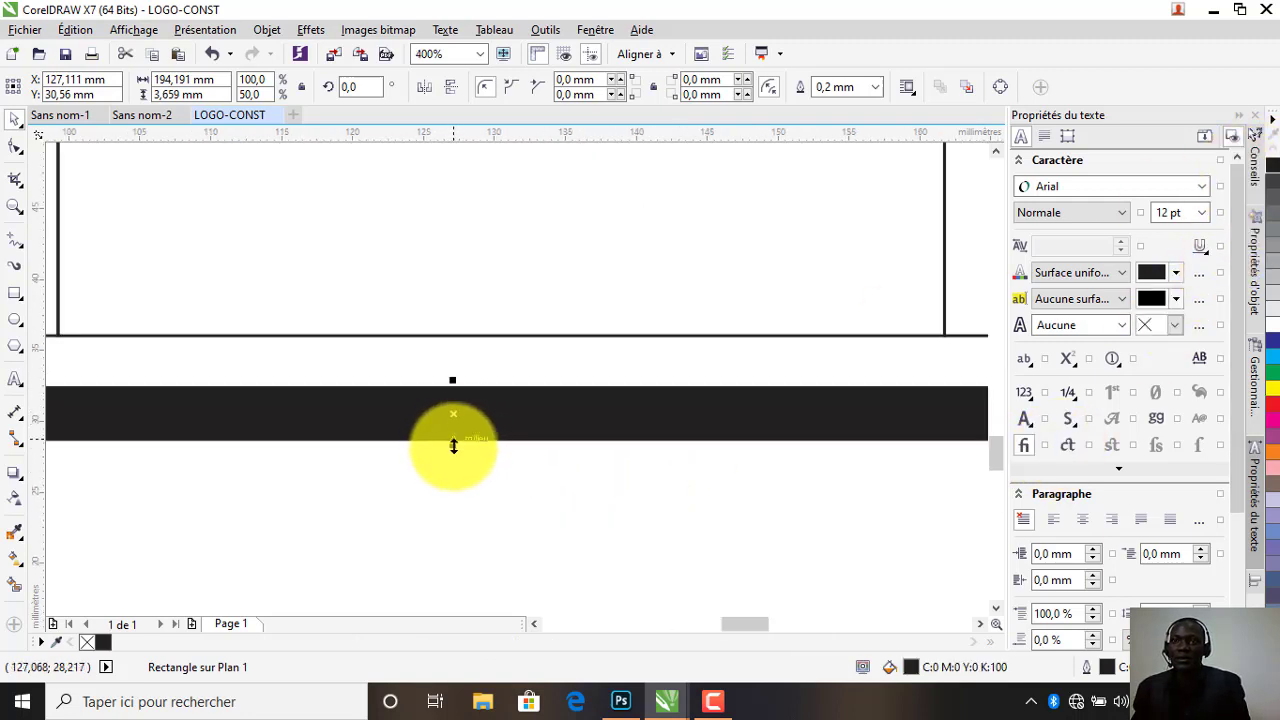
left_click_drag(453, 378, 455, 409)
scroll(456, 418, "down", 2)
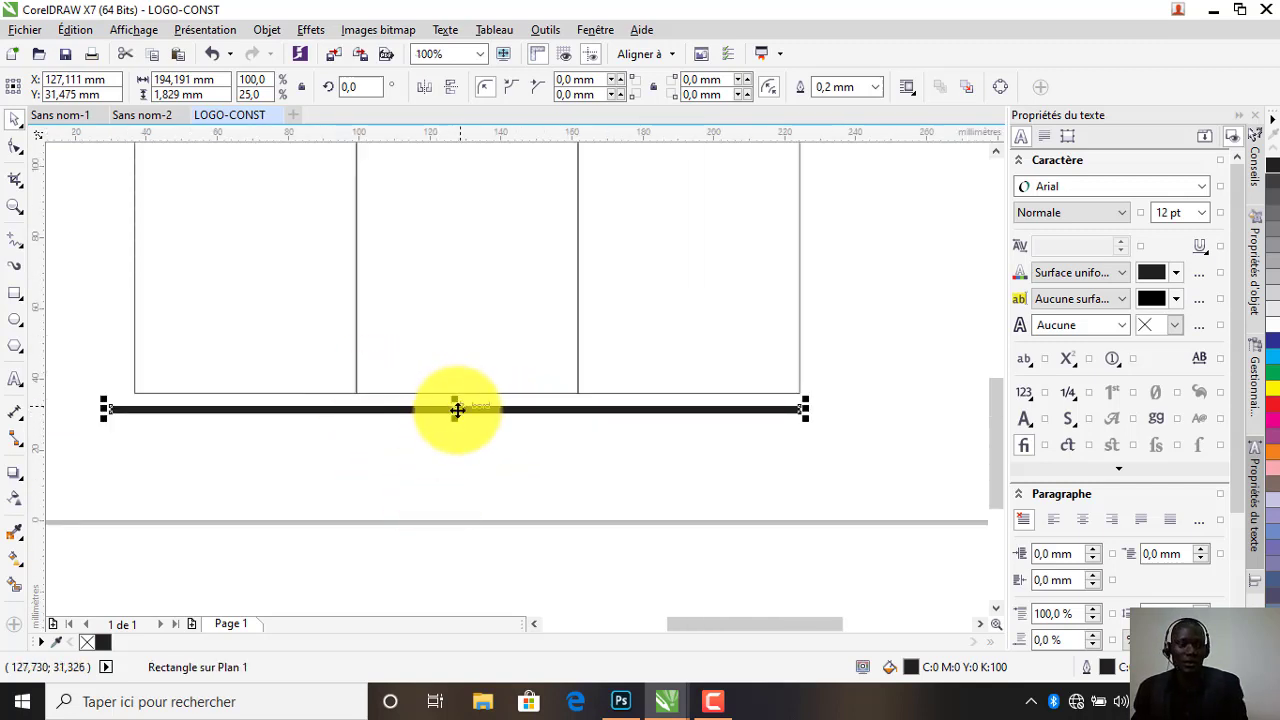
Duplicate the base bar just below the first and zoom in on the towers
left_click_drag(457, 410, 455, 478)
scroll(396, 494, "down", 1)
scroll(396, 494, "down", 1)
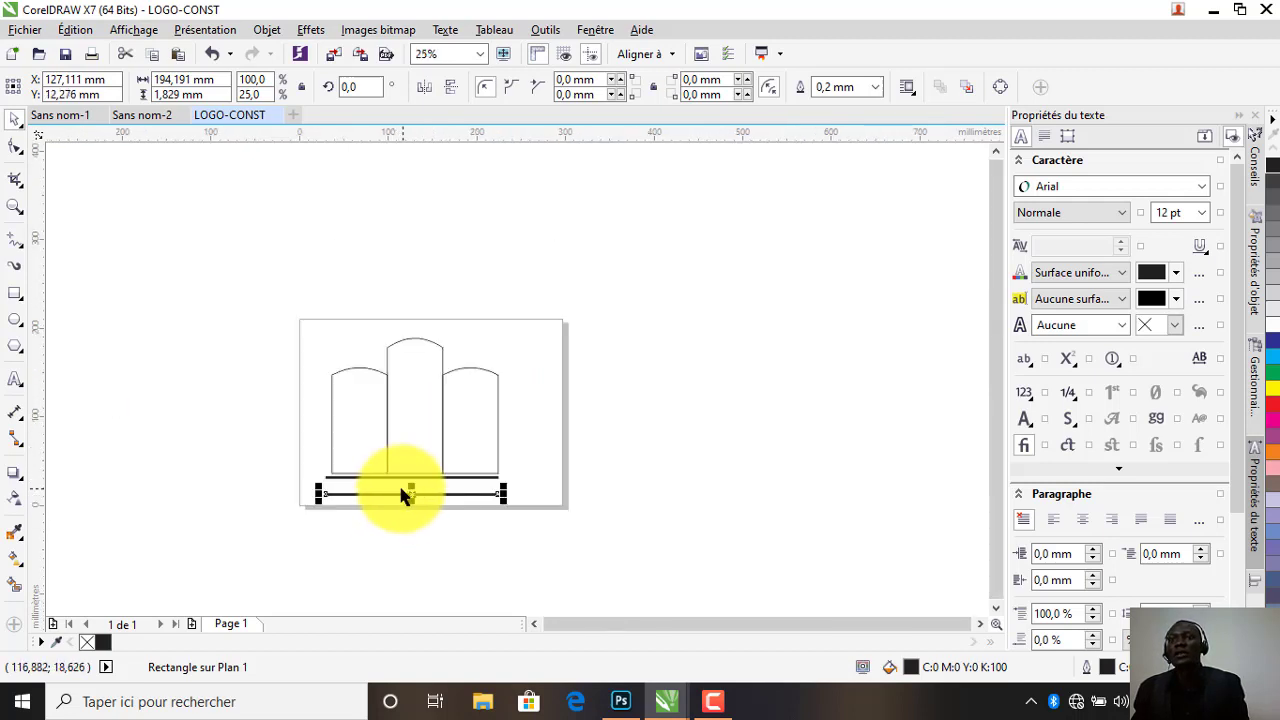
scroll(404, 494, "up", 1)
left_click(650, 310)
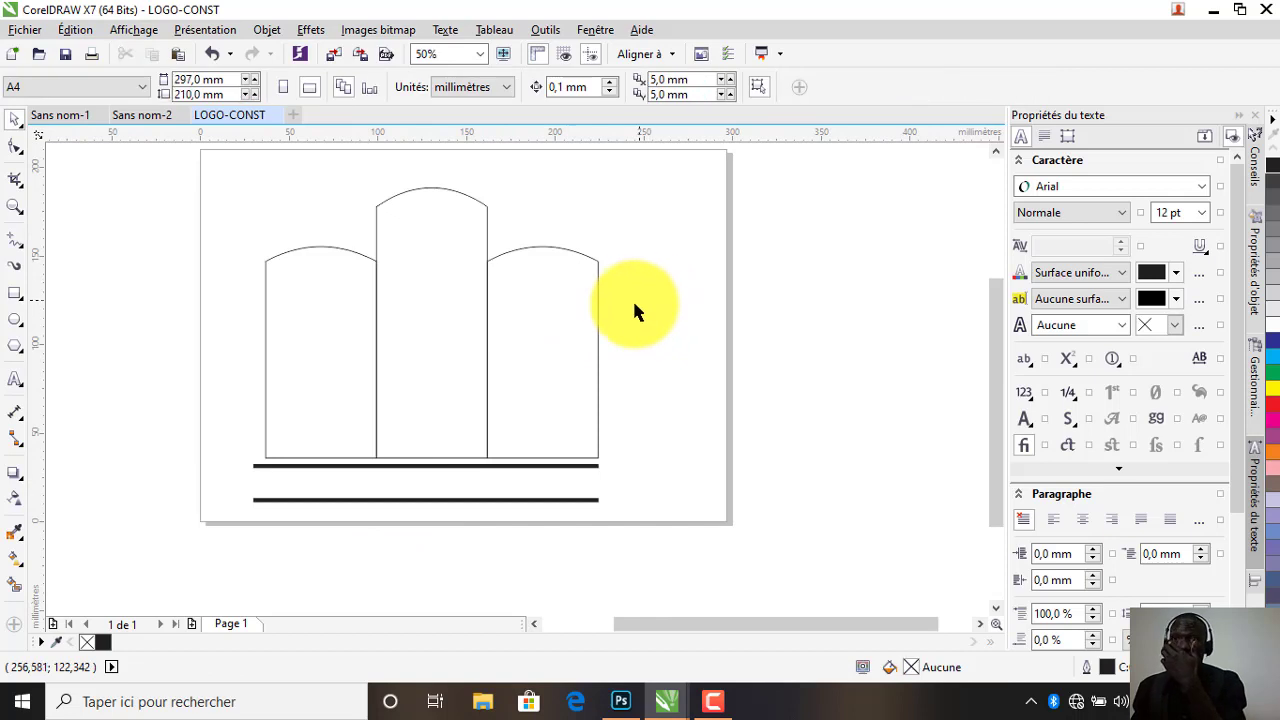
Fill the middle arch red and add an 88% copy stretched down to the base line
left_click(432, 240)
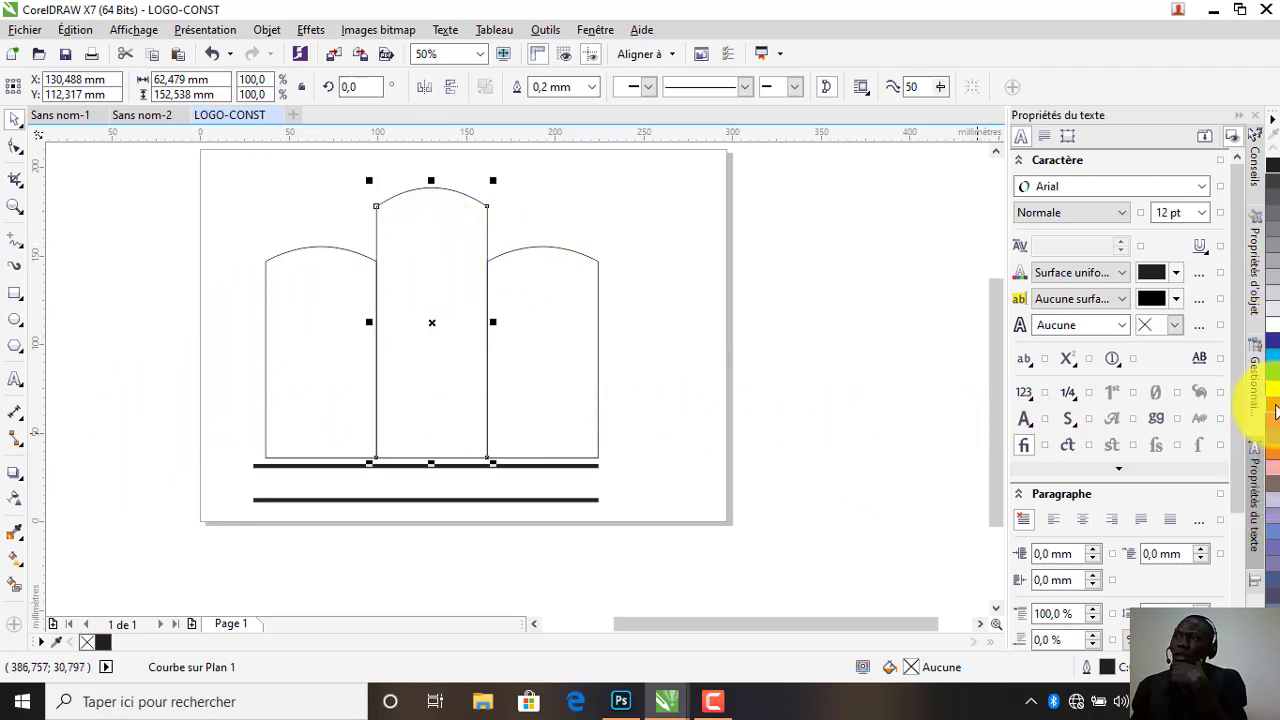
left_click(1274, 406)
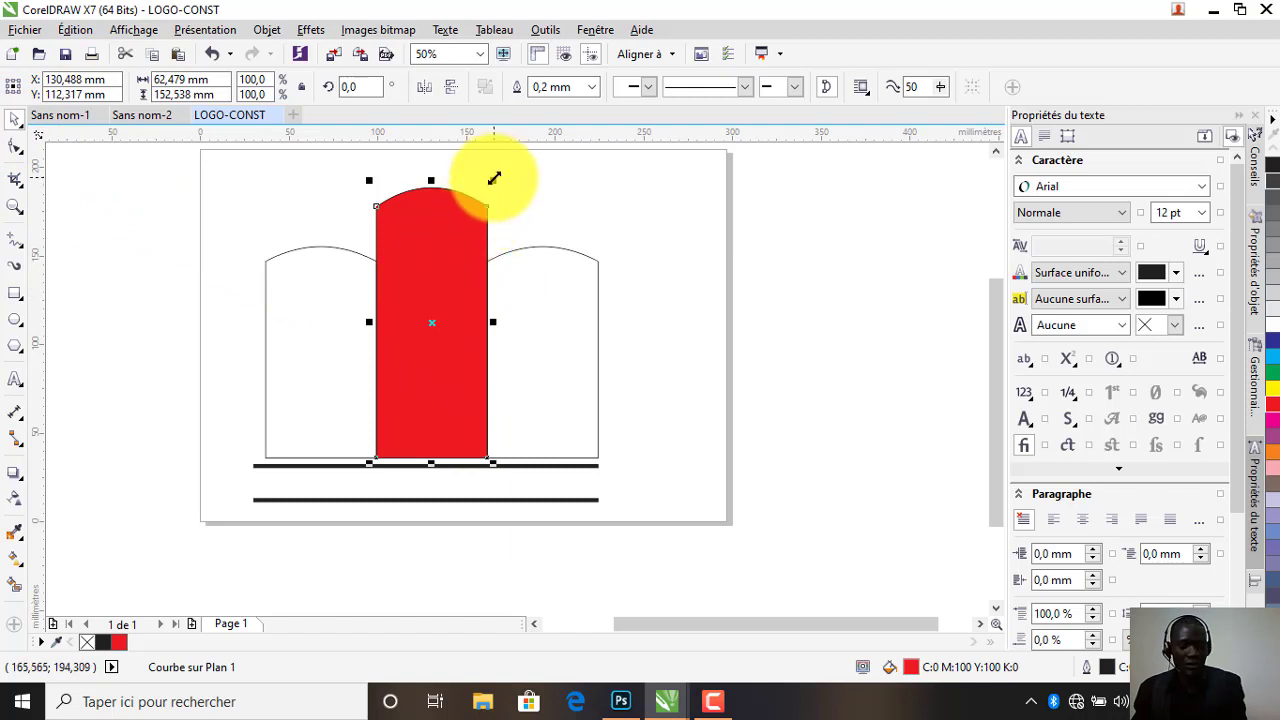
left_click_drag(493, 178, 489, 194)
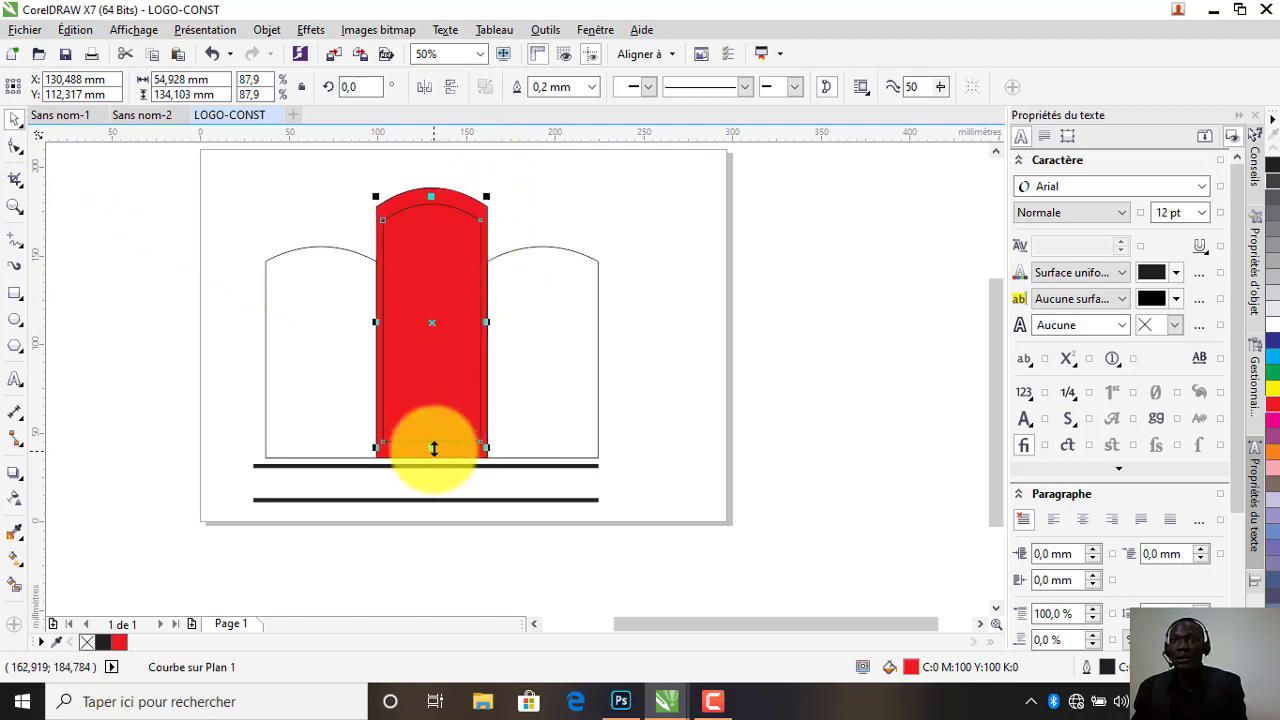
left_click_drag(430, 447, 432, 463)
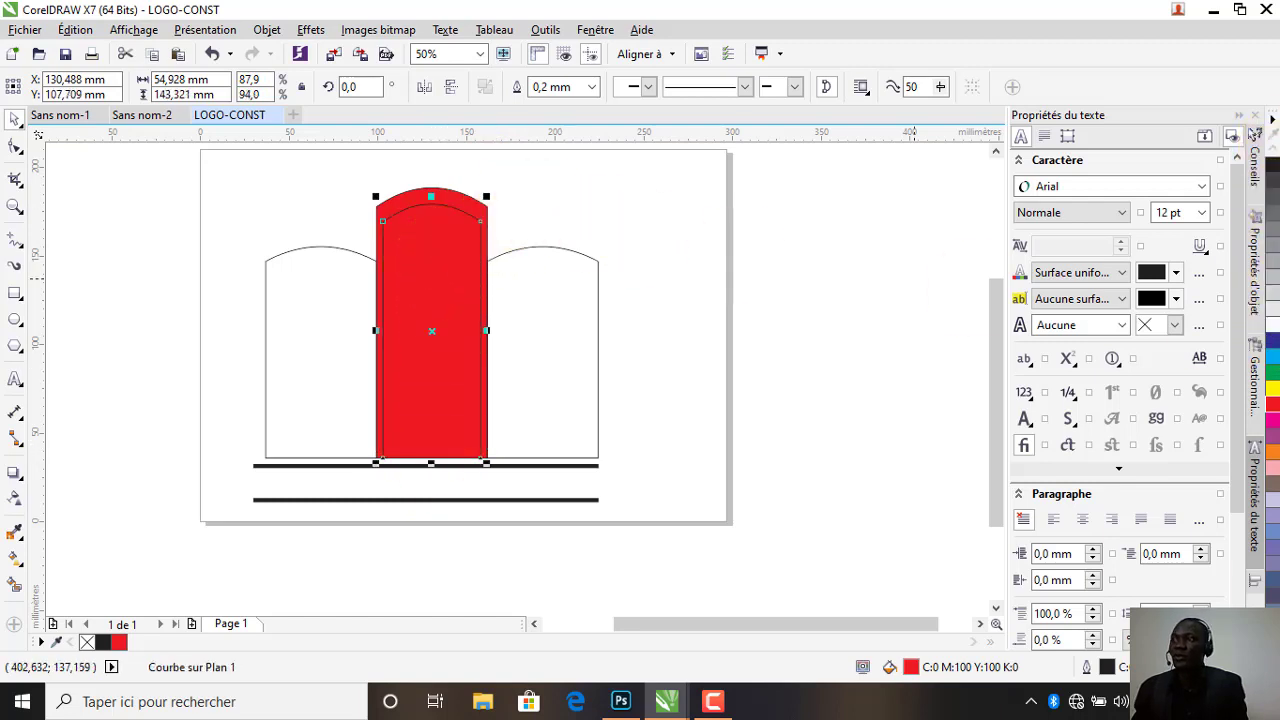
Give the inner arch a white outline 1.5 mm thick
left_click(1270, 120)
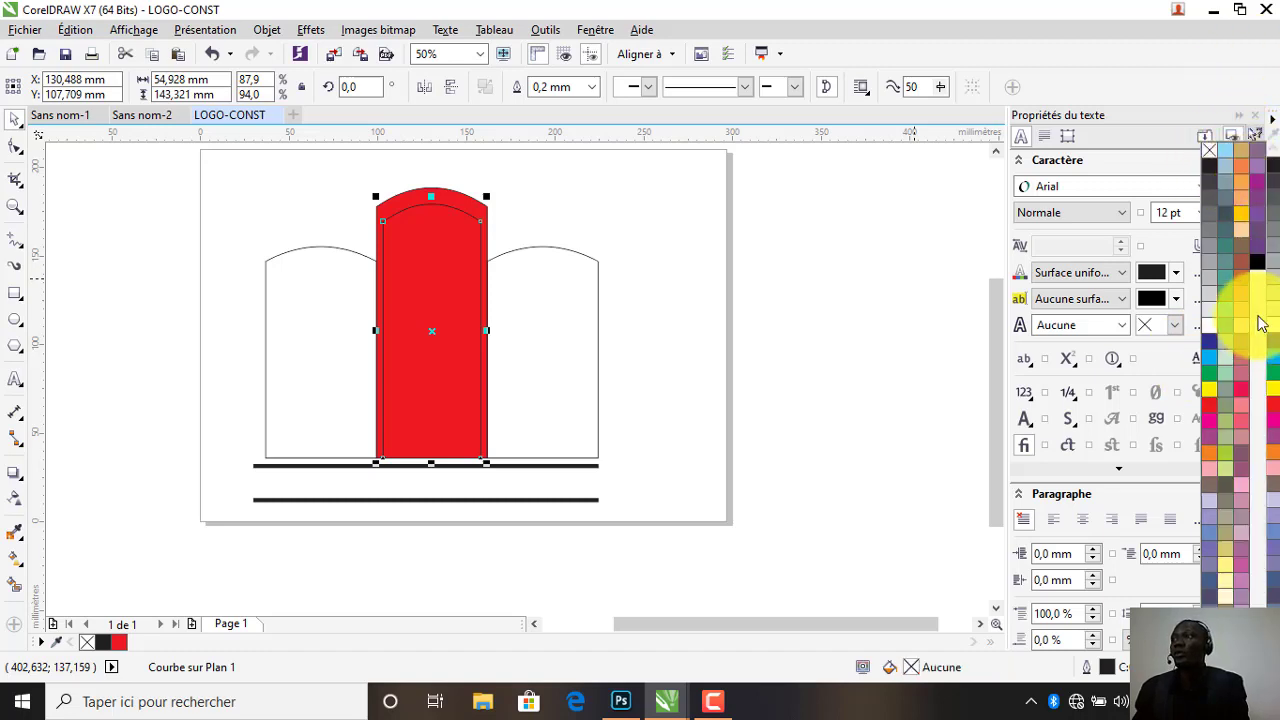
right_click(1207, 323)
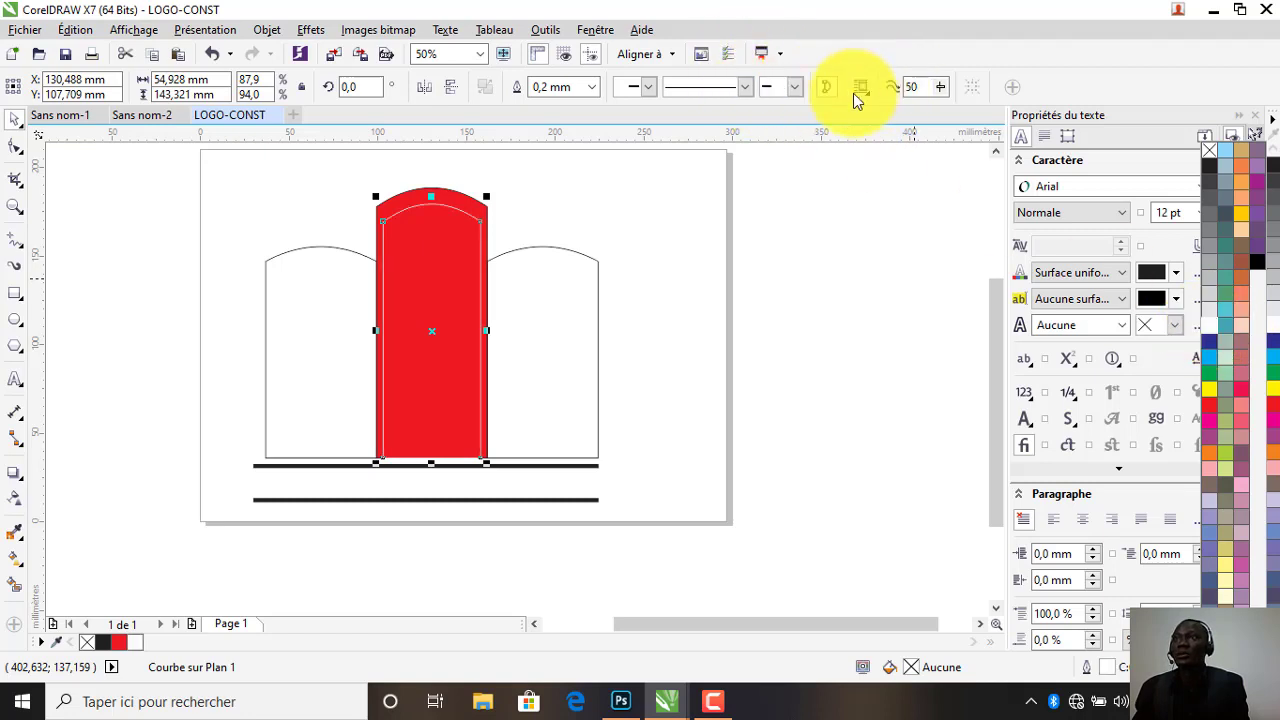
left_click(590, 90)
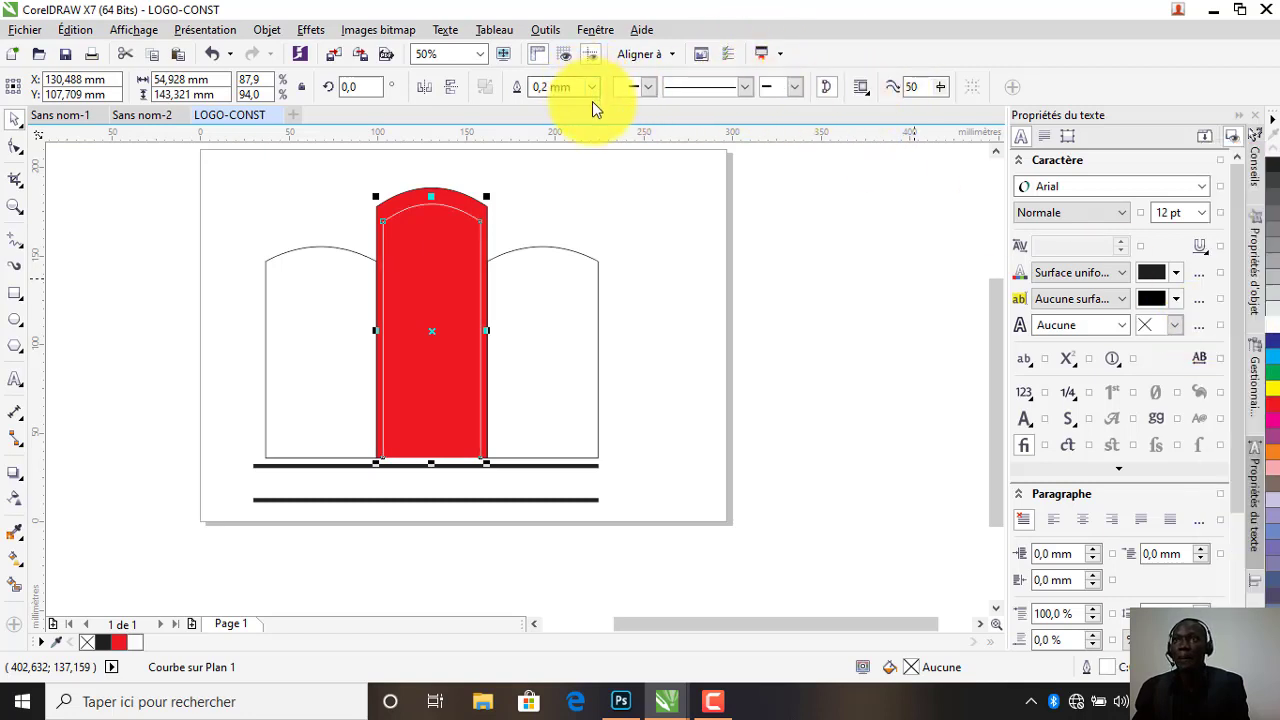
left_click(592, 88)
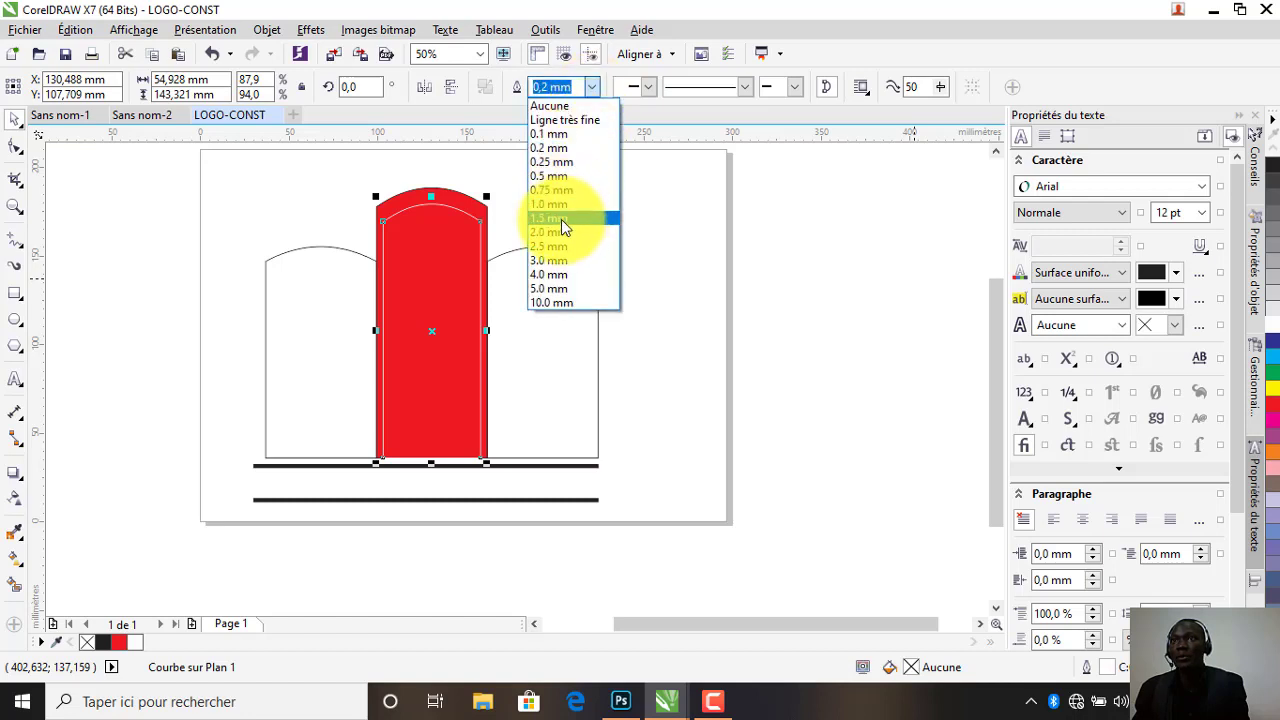
left_click(558, 207)
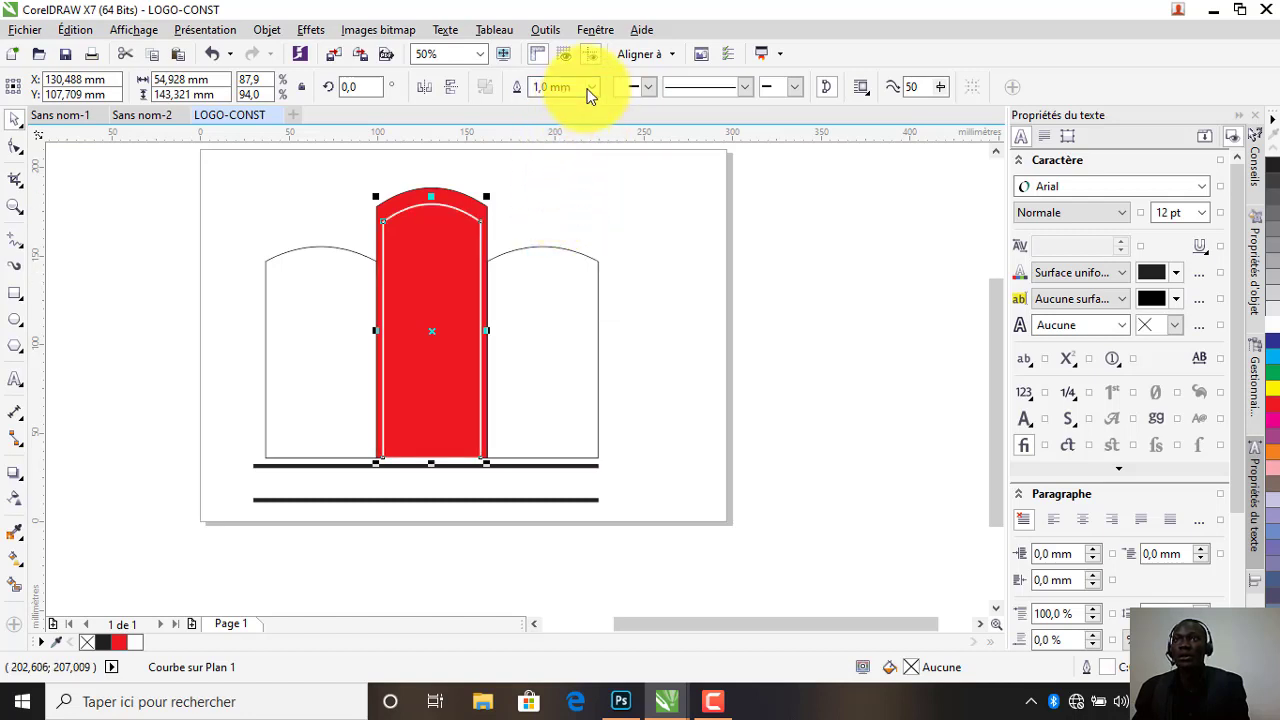
left_click(592, 88)
left_click(553, 218)
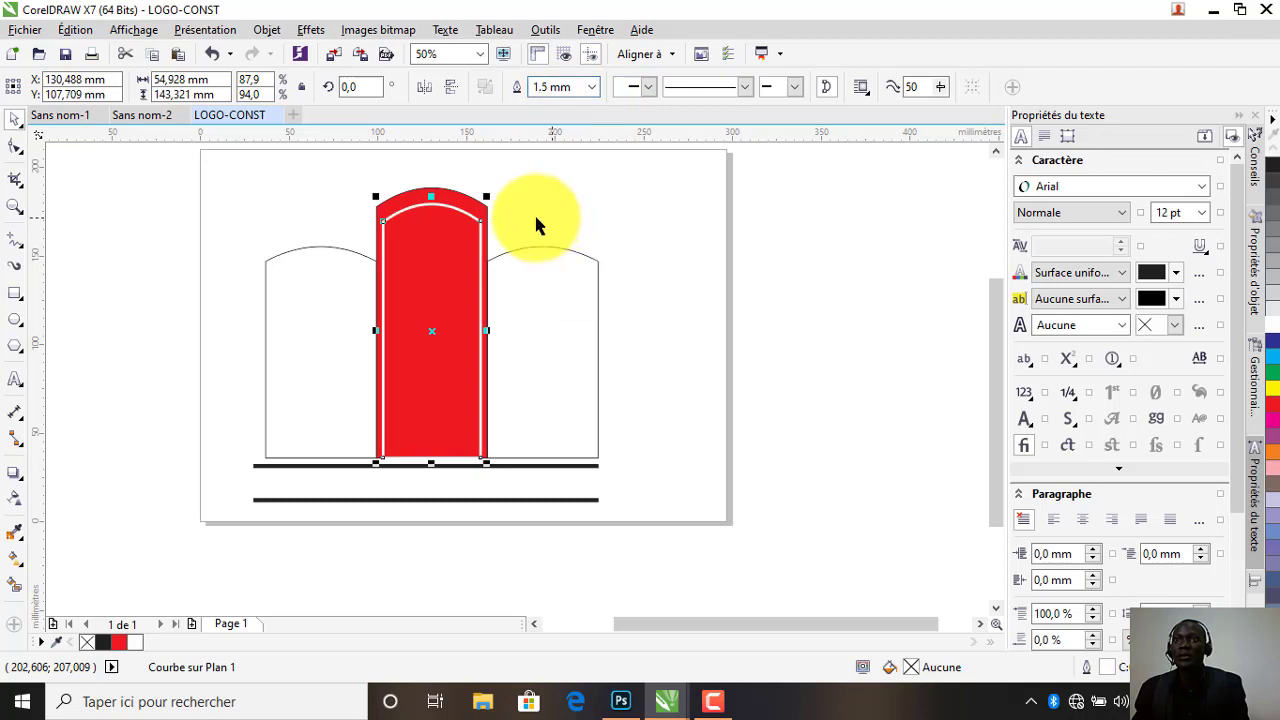
scroll(386, 258, "up", 1)
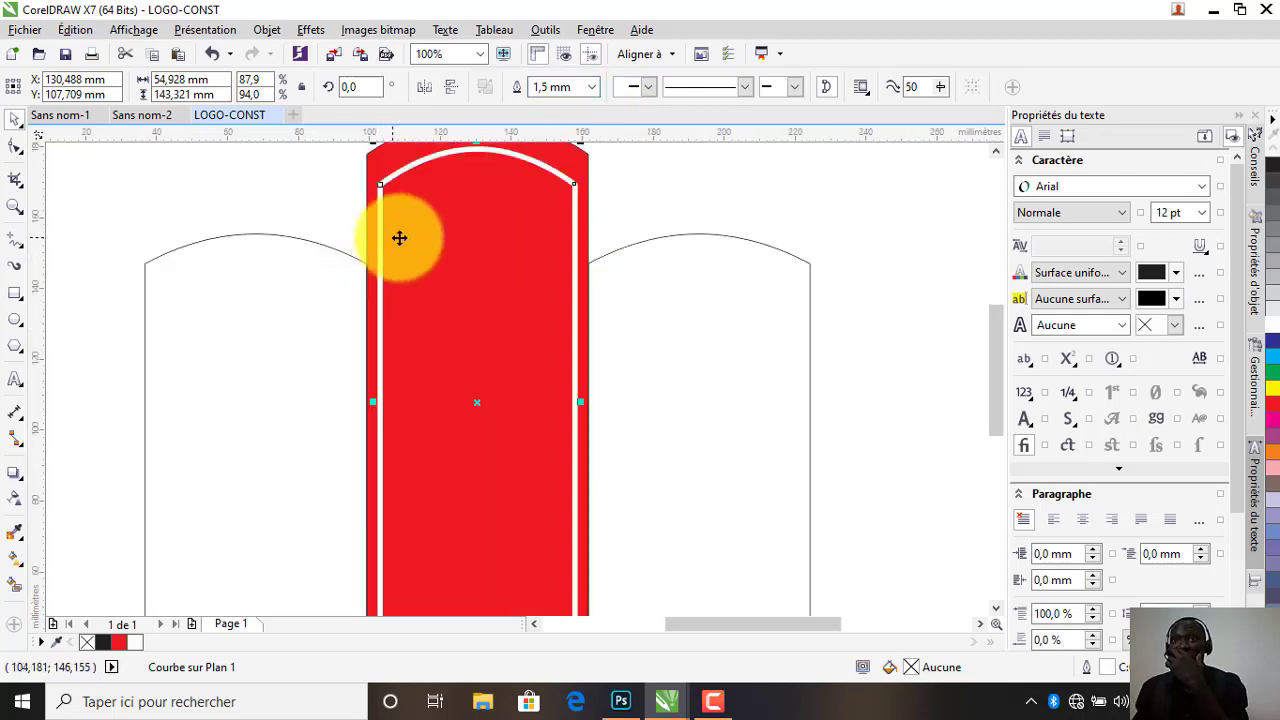
scroll(426, 240, "down", 1)
left_click(485, 184)
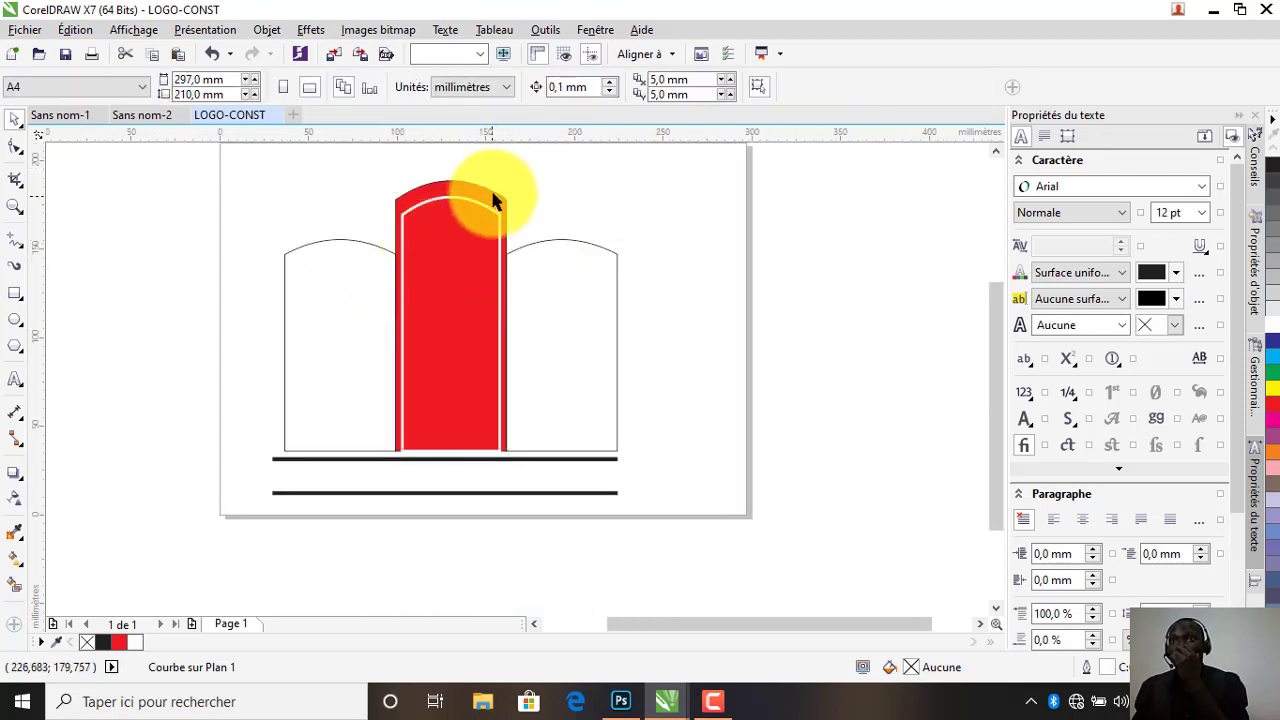
left_click(506, 206)
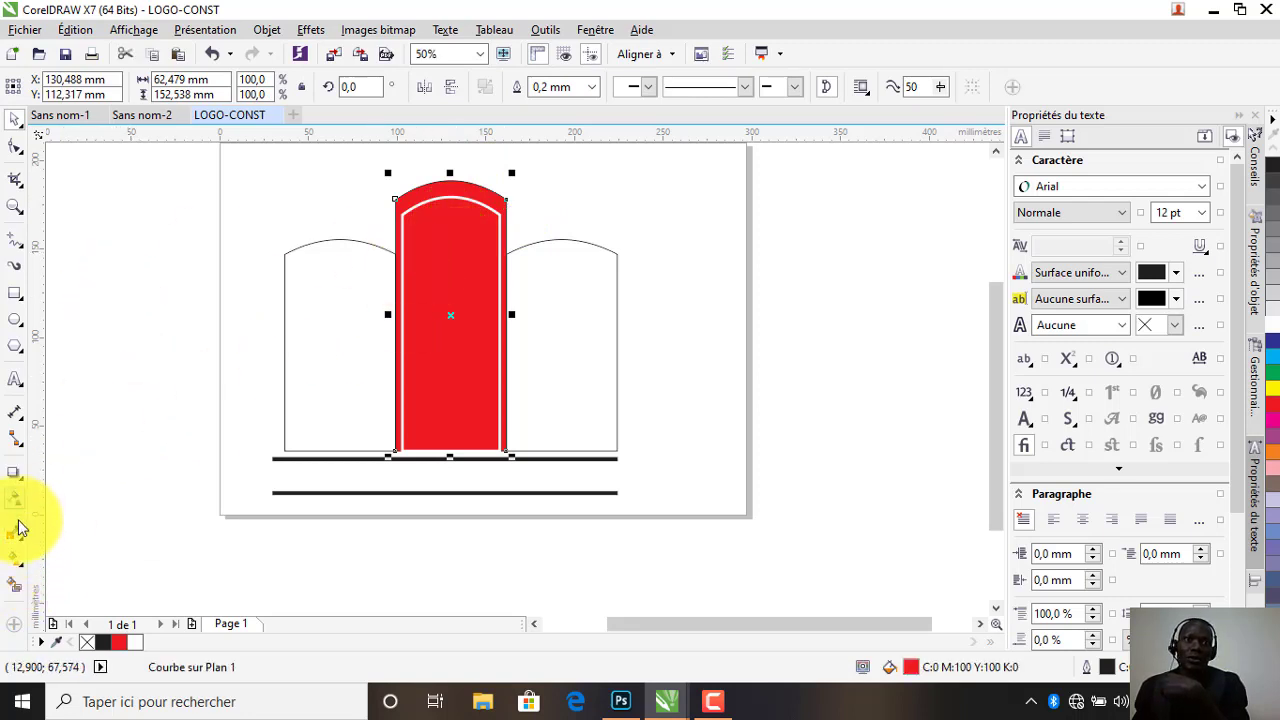
Apply a fountain fill to the middle arch running vertically from base to top
left_click(15, 557)
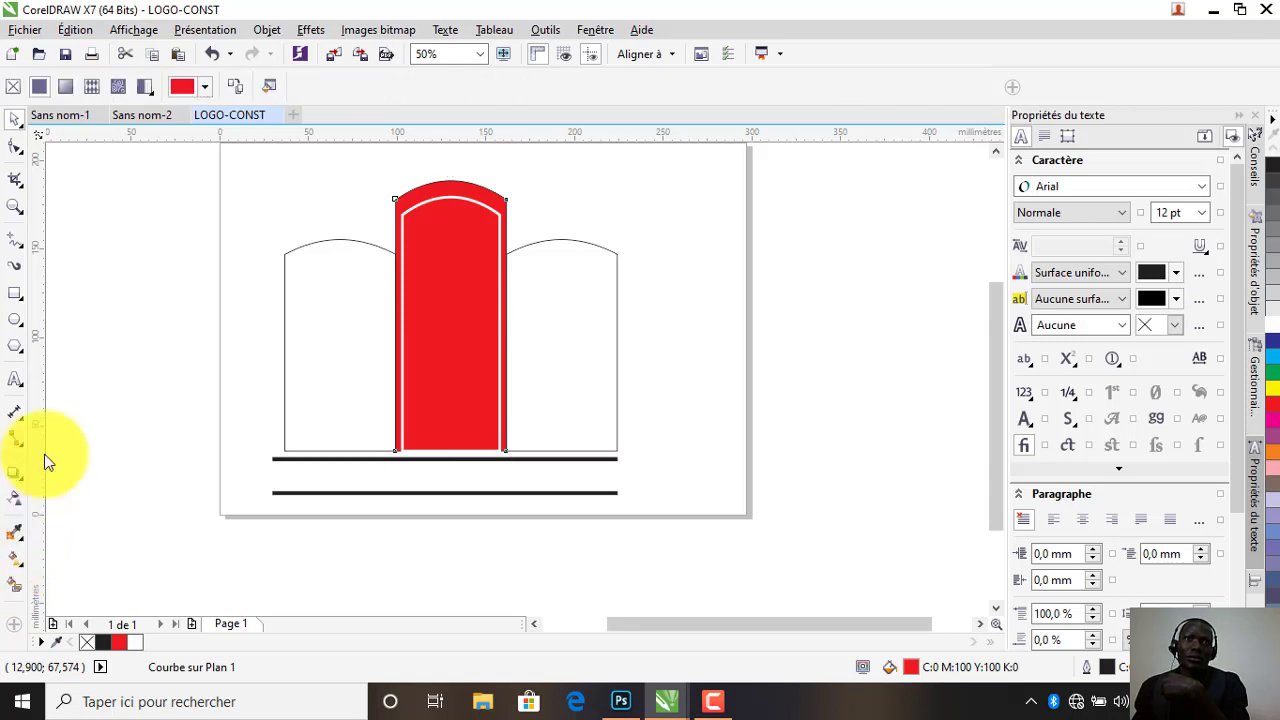
left_click(66, 87)
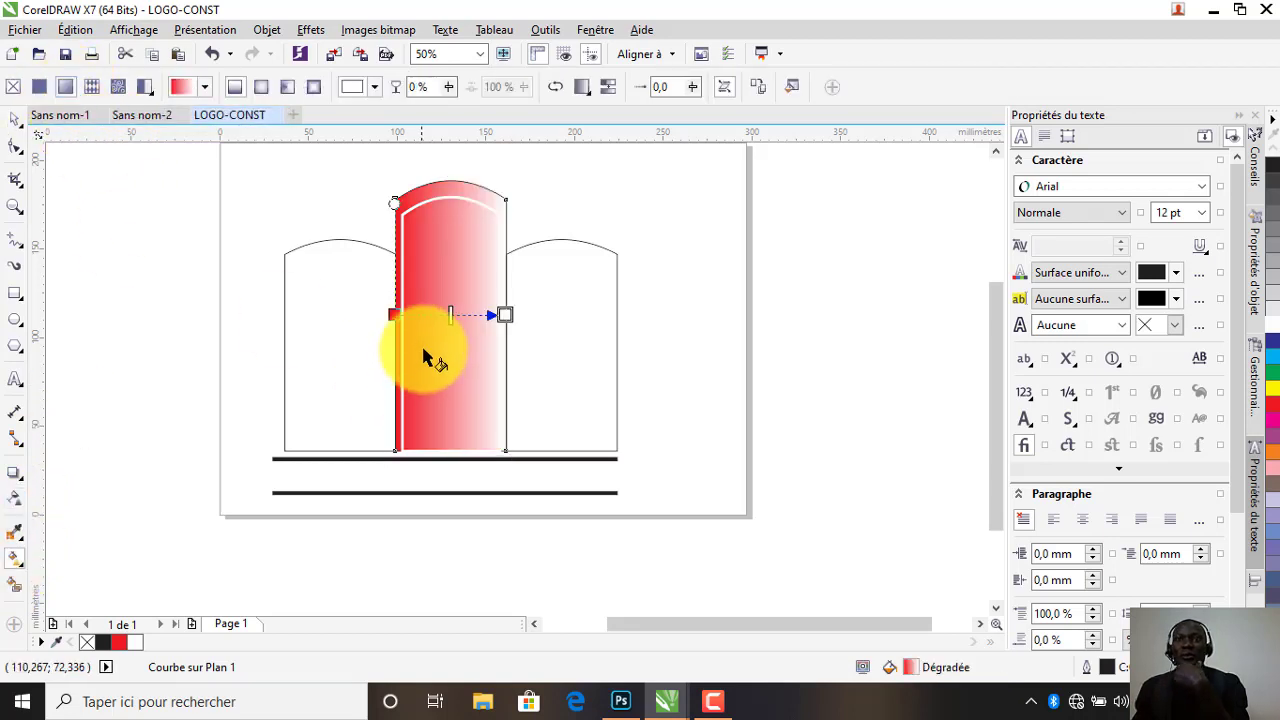
left_click_drag(393, 314, 467, 437)
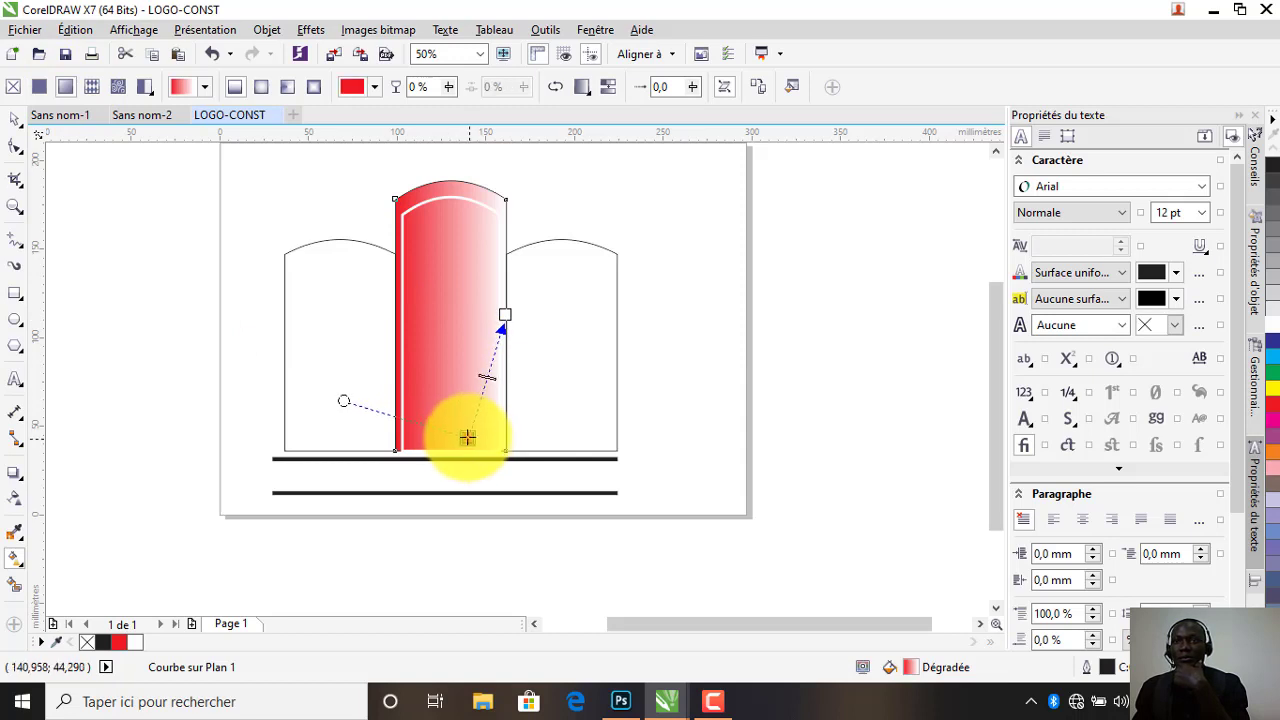
left_click_drag(504, 313, 460, 198)
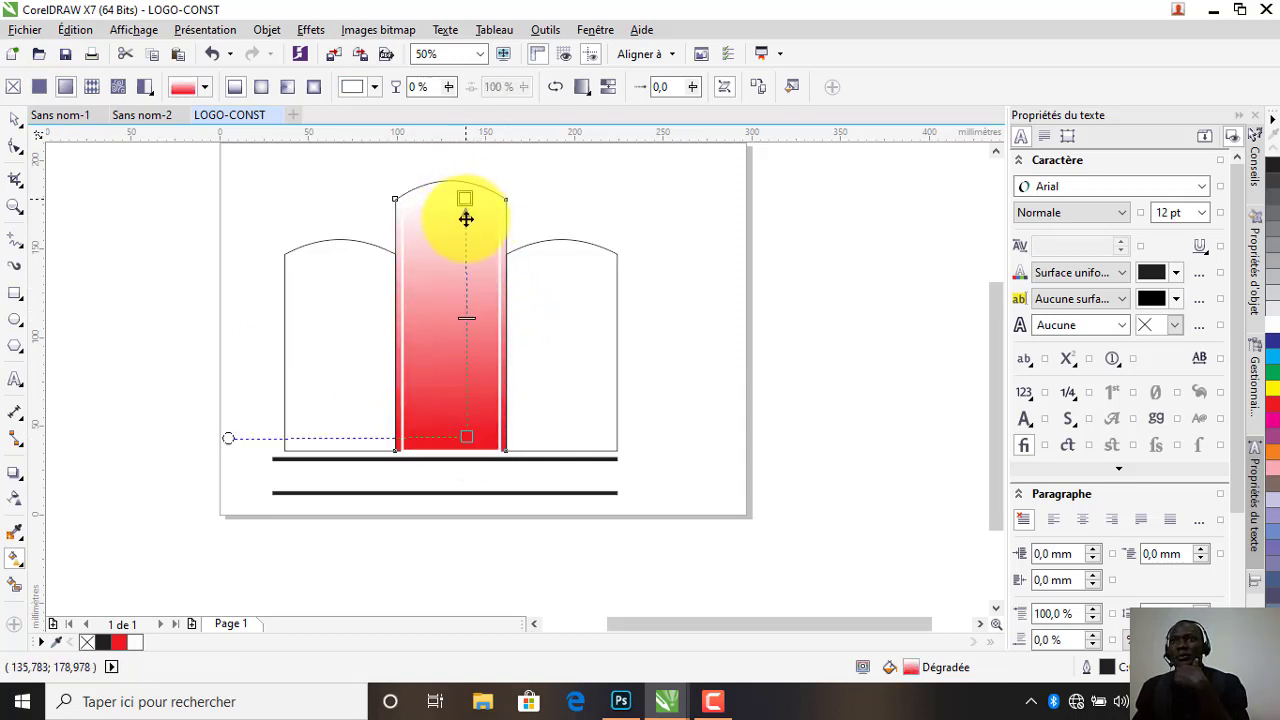
left_click(465, 205)
Set the gradient's top colour to purple, keeping red at the bottom
left_click(512, 196)
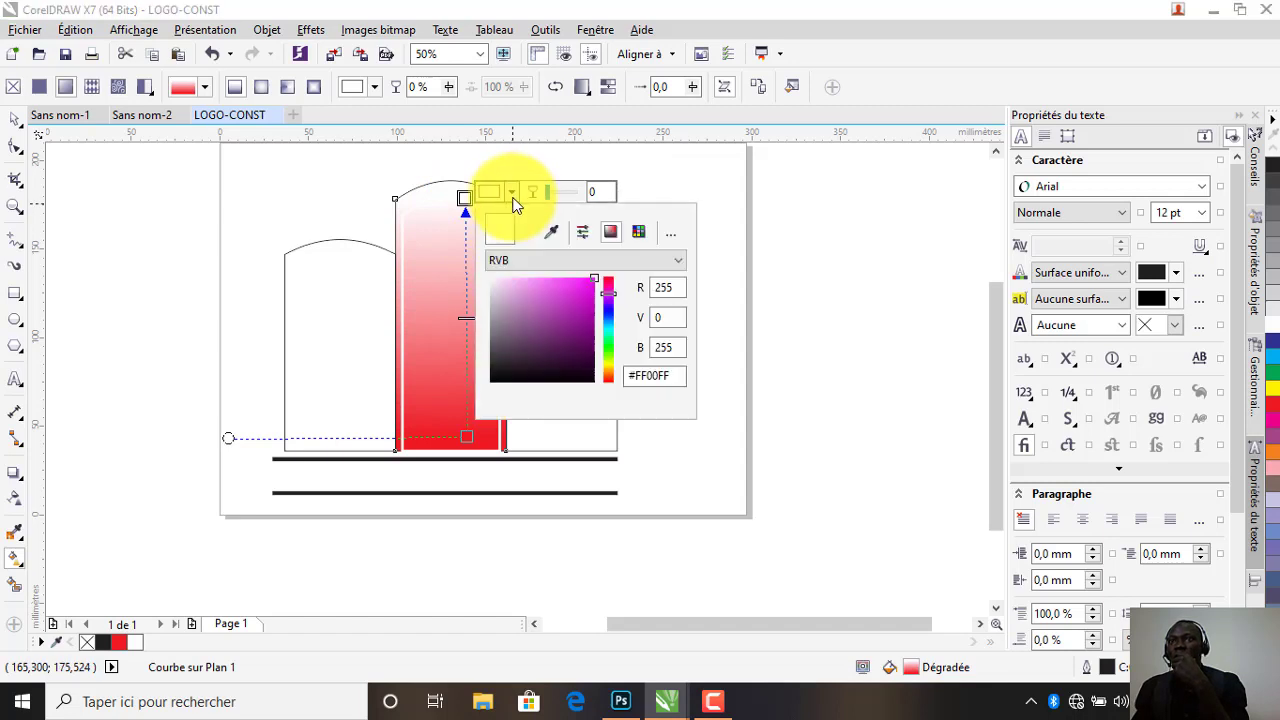
left_click(541, 322)
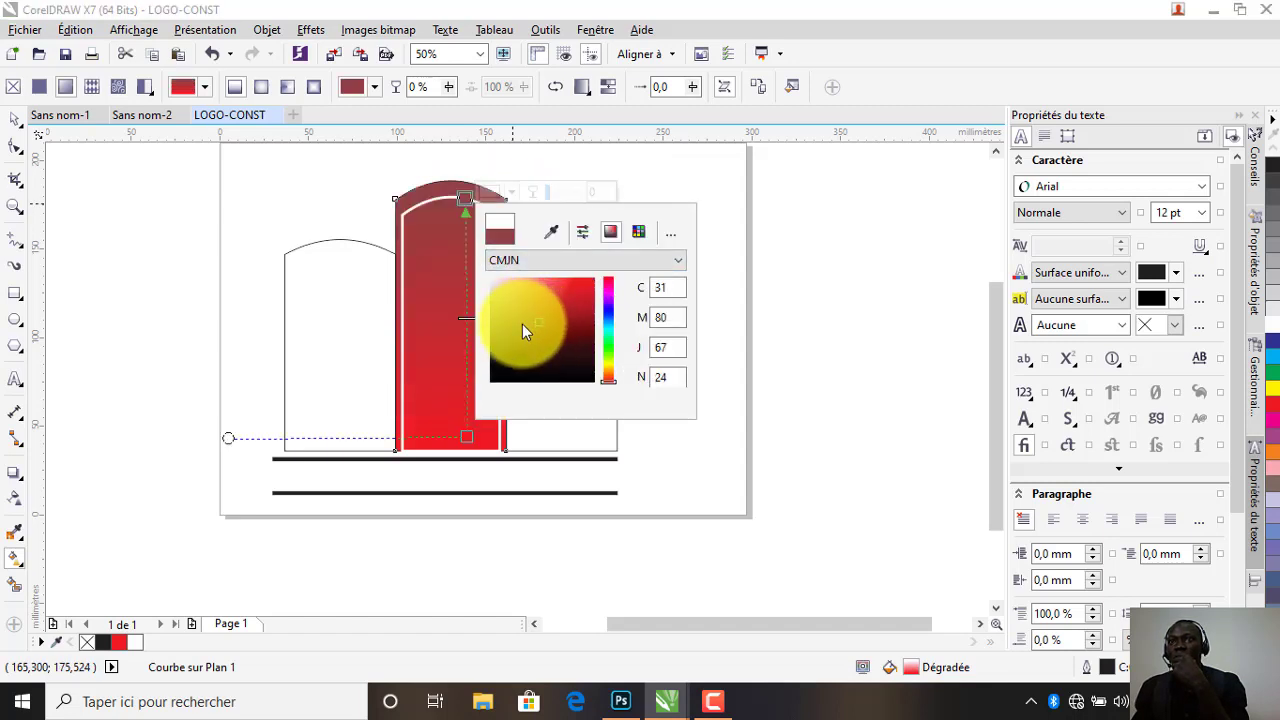
left_click(523, 325)
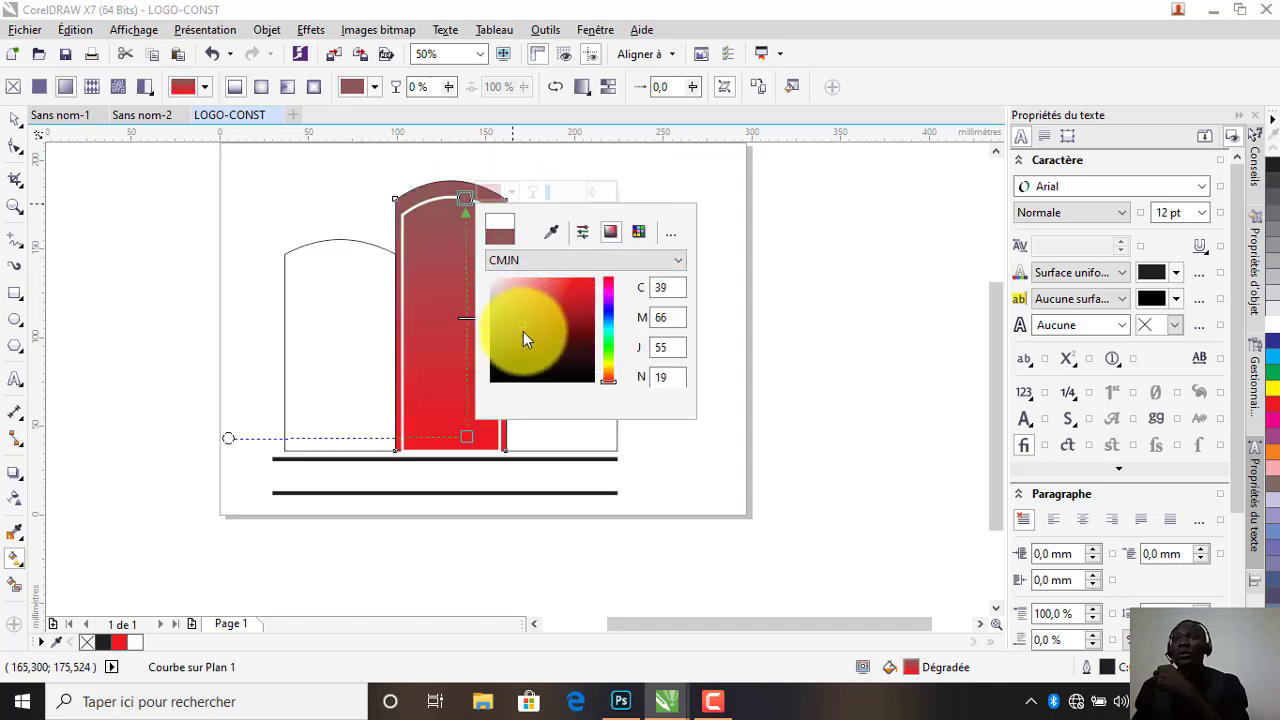
left_click(607, 338)
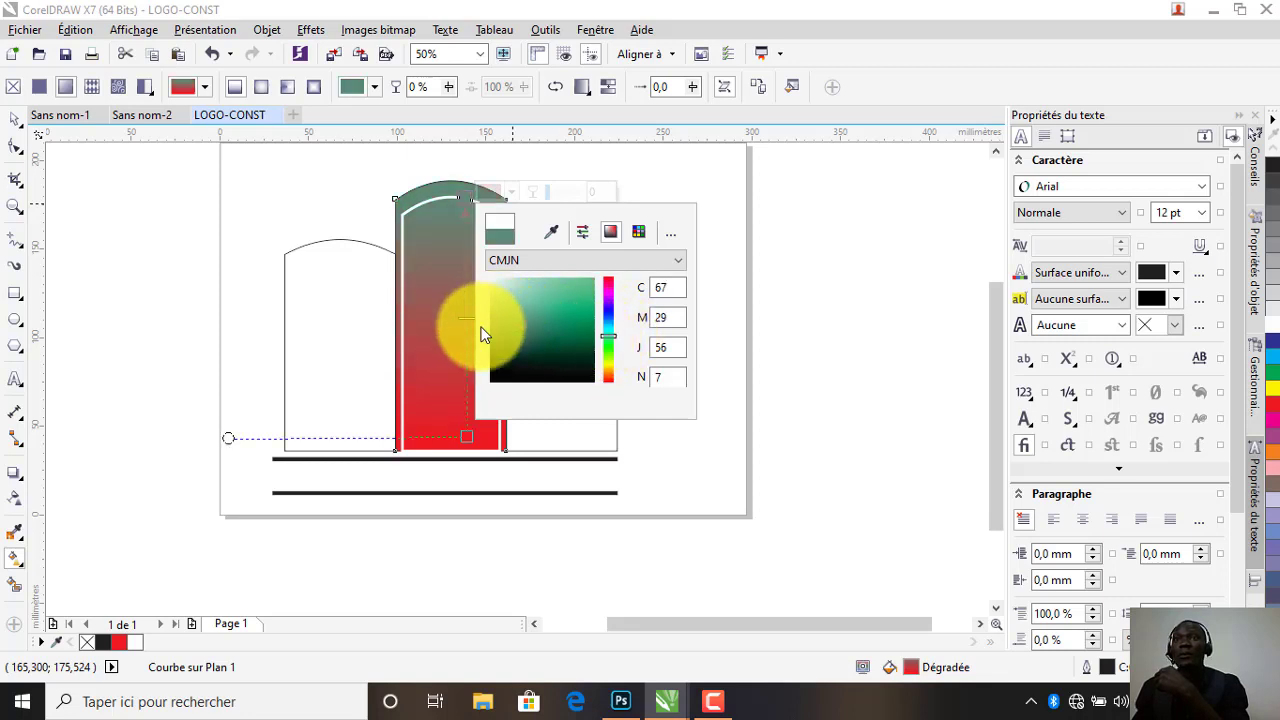
left_click(608, 363)
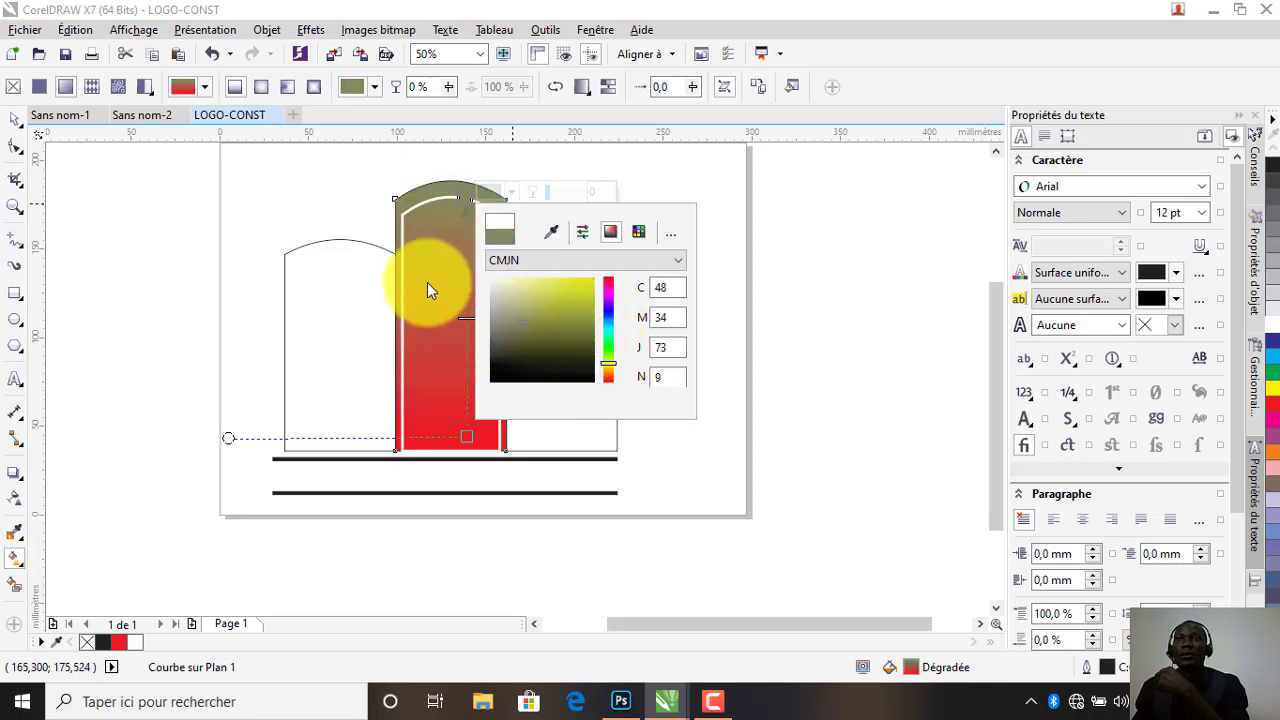
left_click(608, 293)
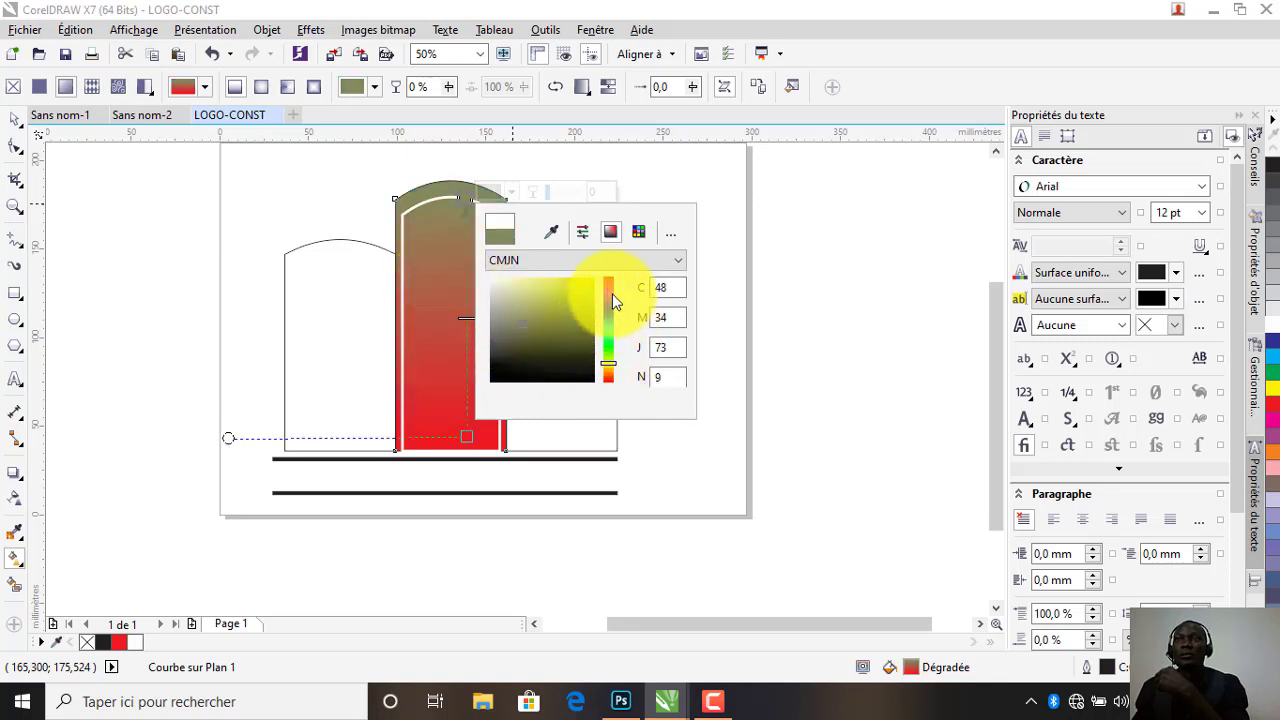
left_click(463, 318)
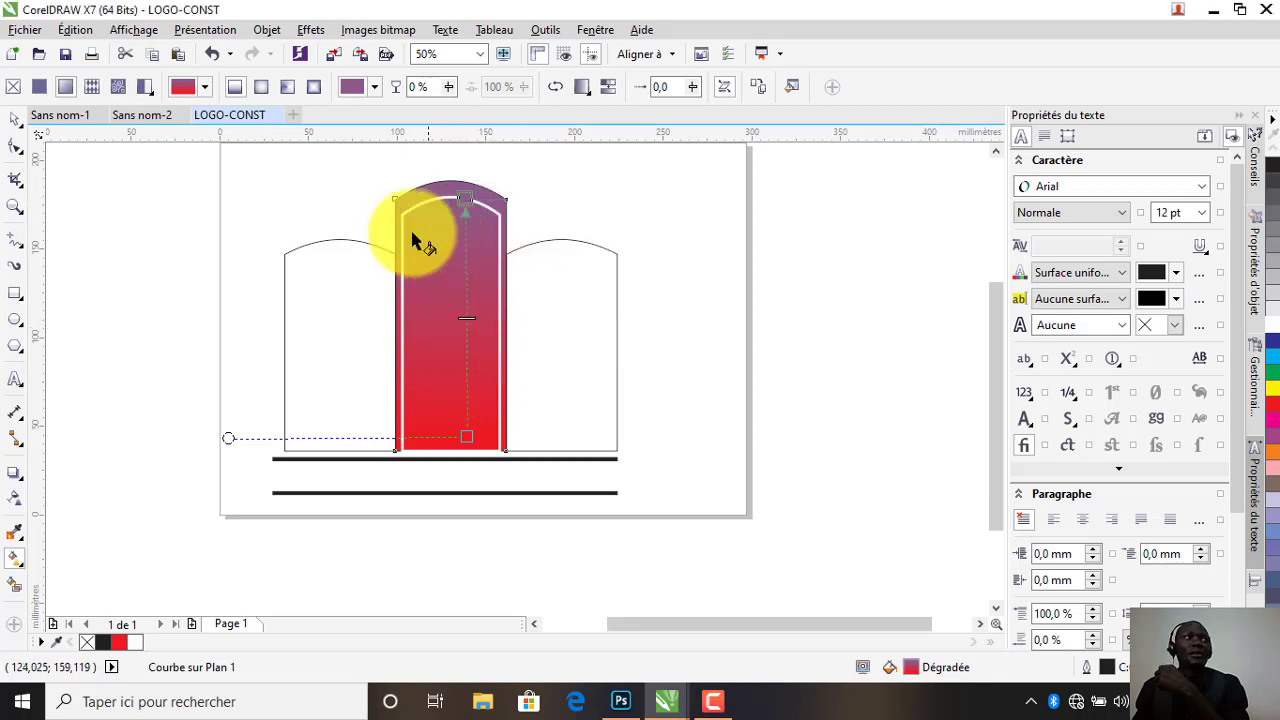
left_click(15, 118)
left_click(677, 217)
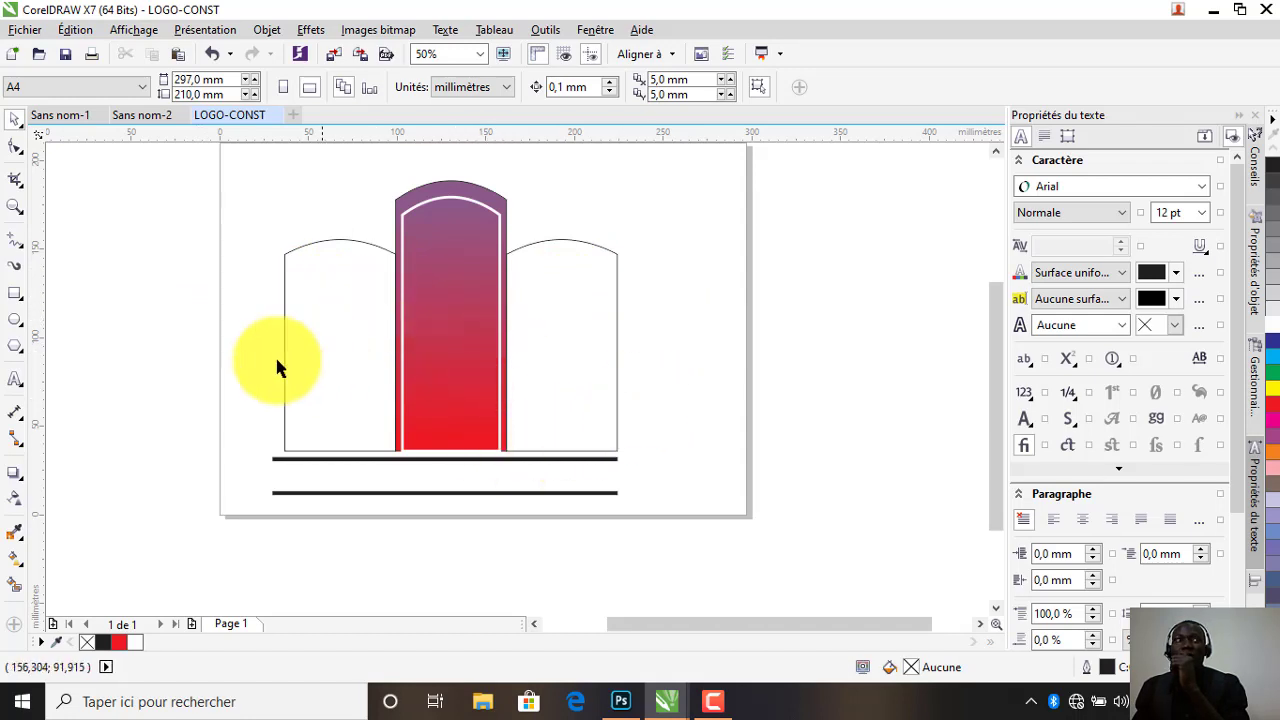
Draw a brown door rectangle at the bottom of the middle arch
left_click(15, 293)
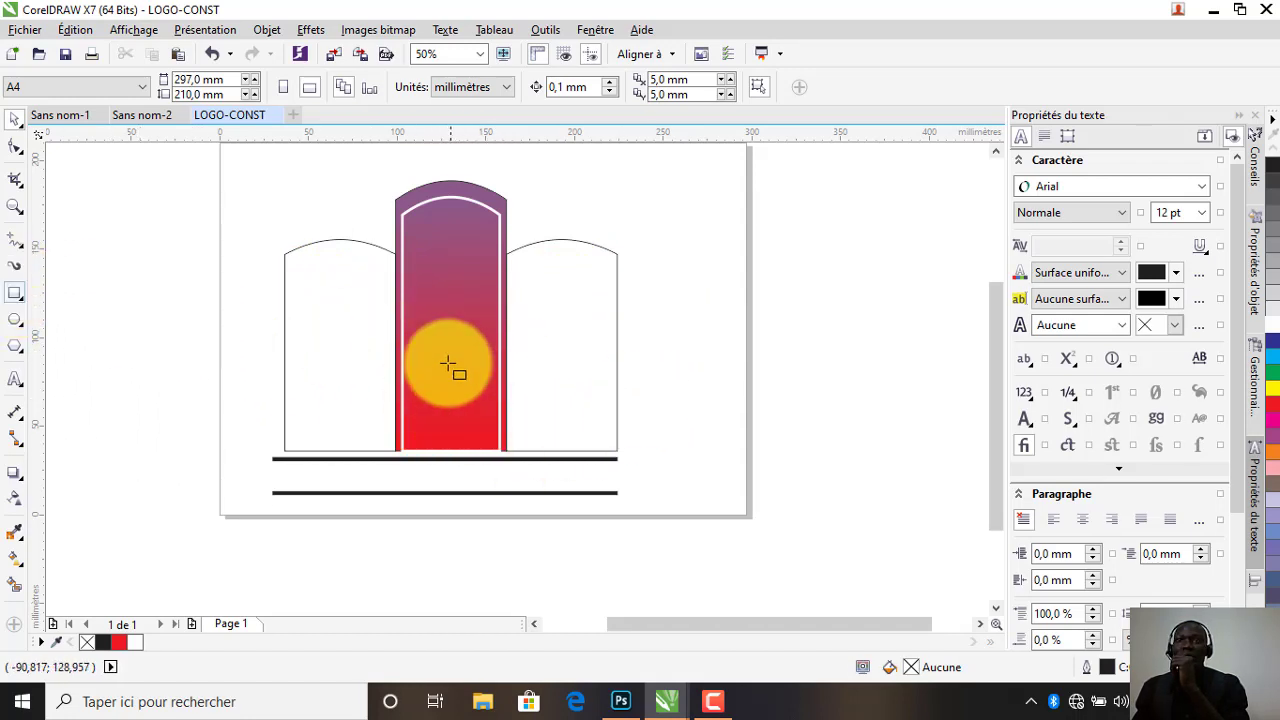
mouse_move(447, 363)
left_mouse_down()
mouse_move(496, 398)
mouse_move(506, 452)
left_mouse_up()
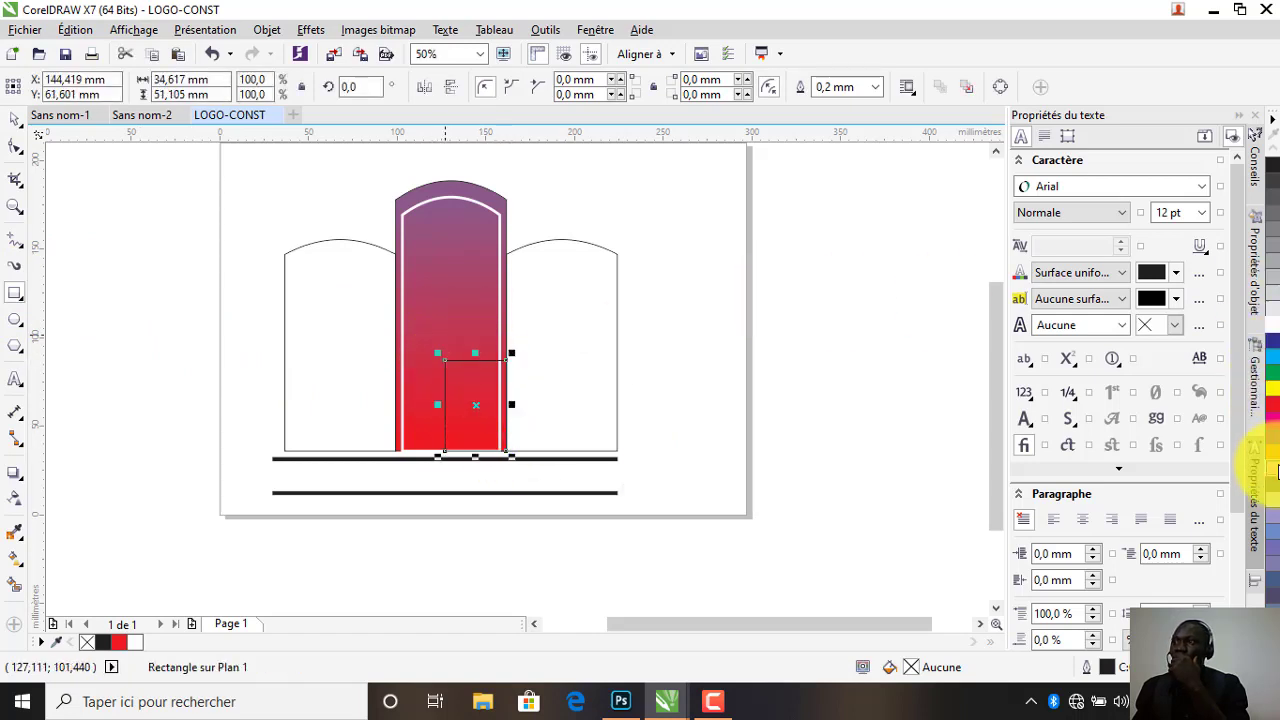
left_click(1273, 484)
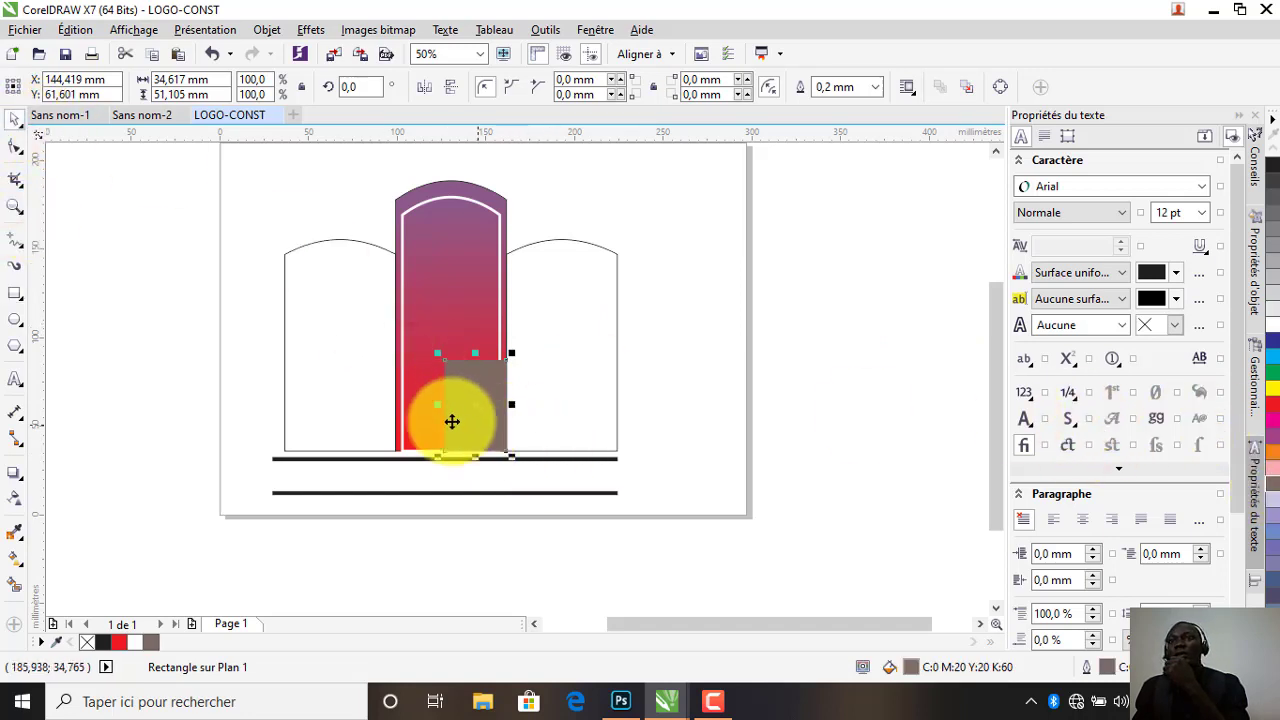
key("space")
Shrink an inner door inside the brown frame, fill it dark grey, and round its top-left corner
left_click_drag(436, 405, 427, 401)
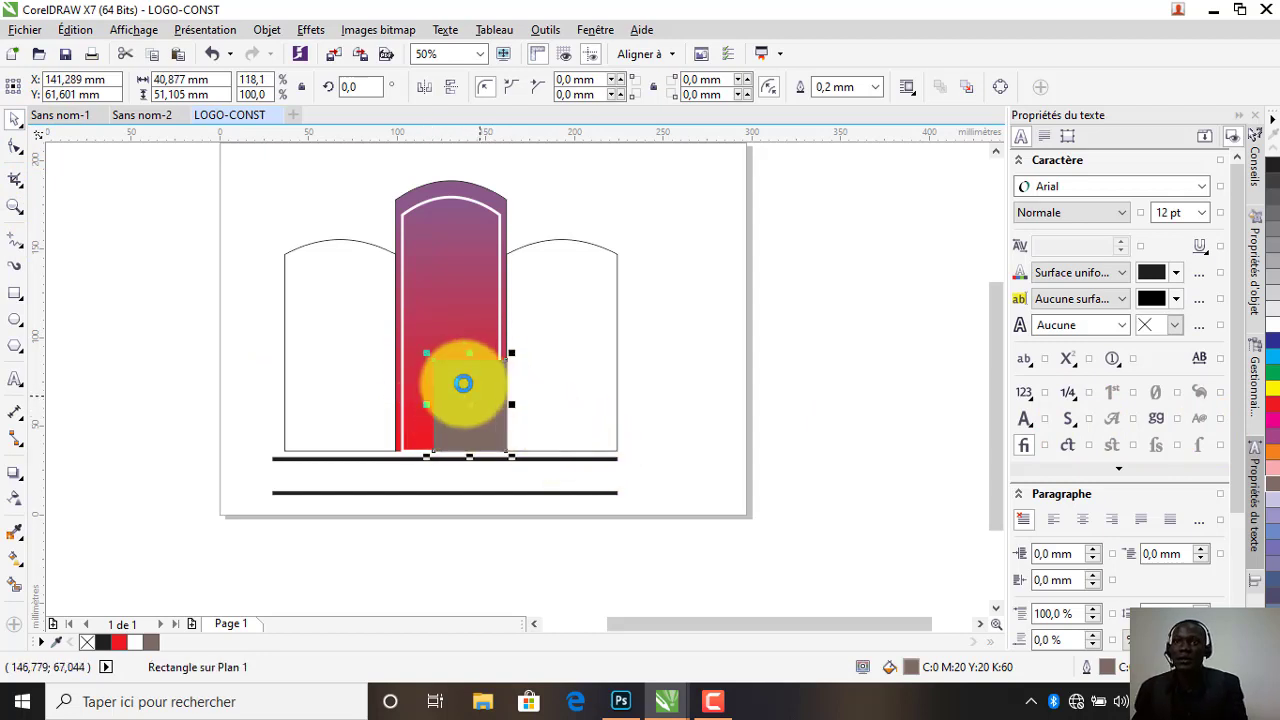
left_click_drag(427, 353, 436, 366)
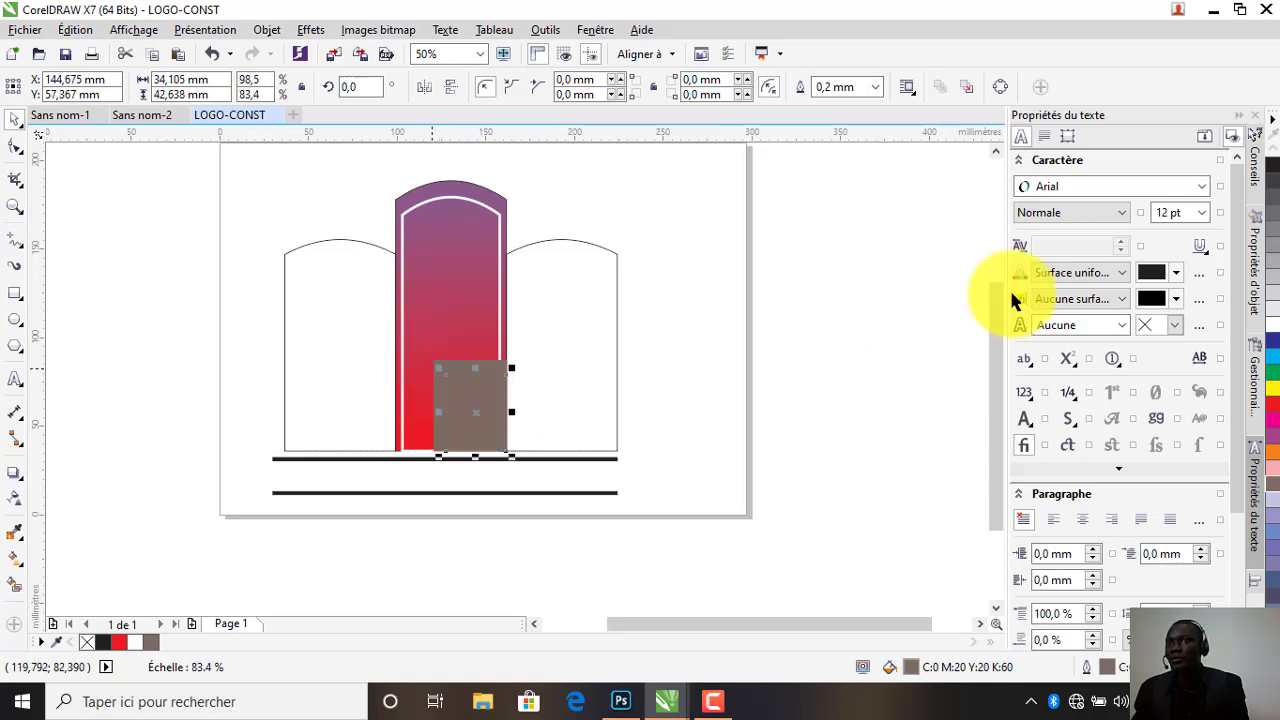
left_click(1273, 186)
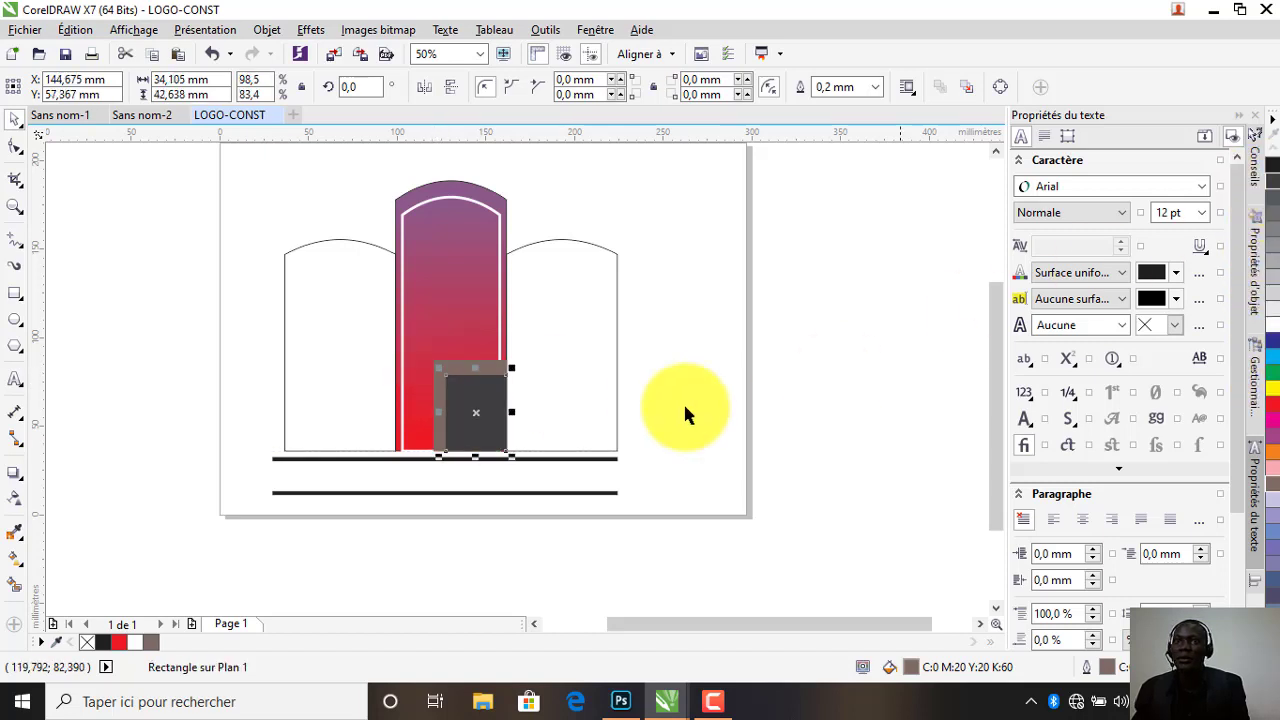
left_click(22, 148)
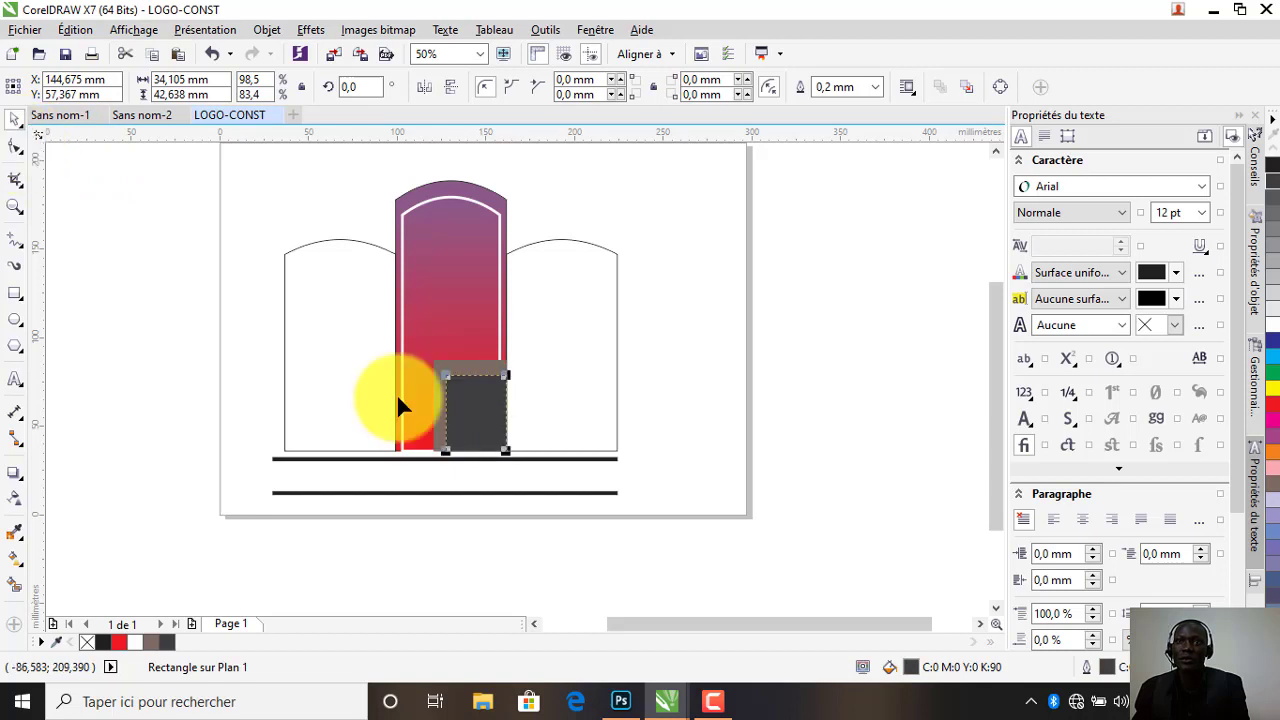
left_click_drag(446, 374, 444, 410)
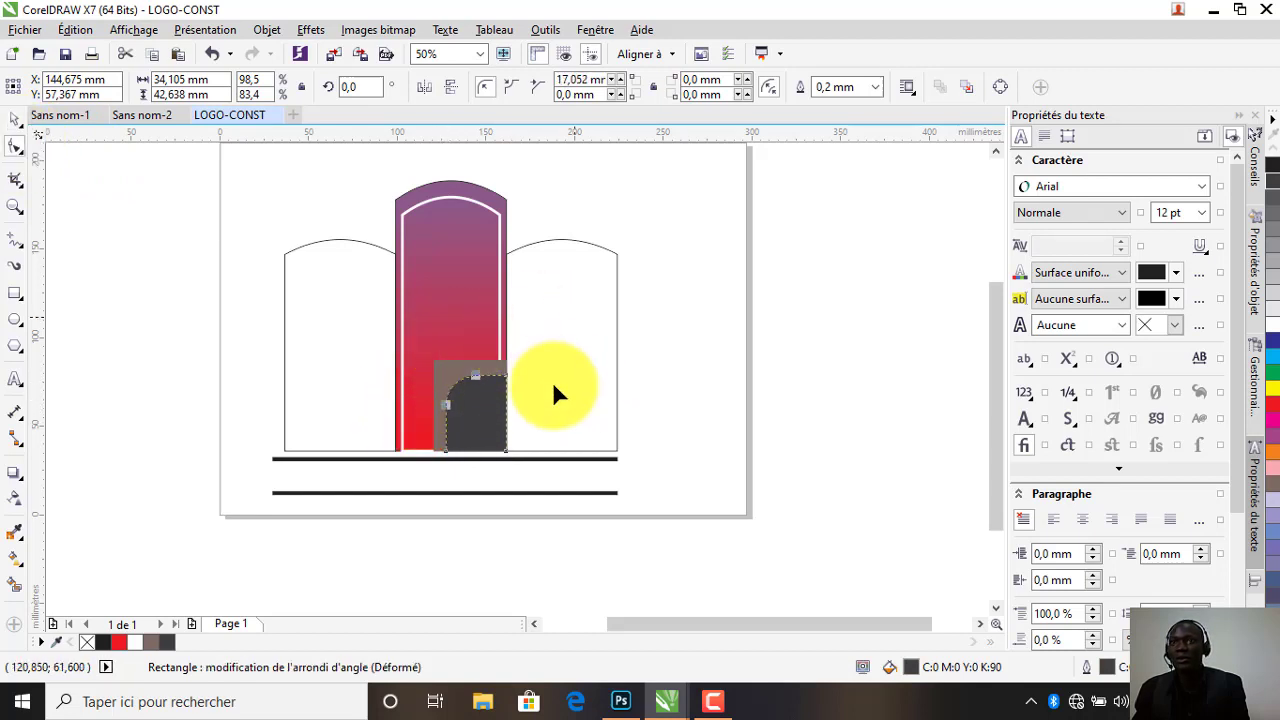
left_click(15, 120)
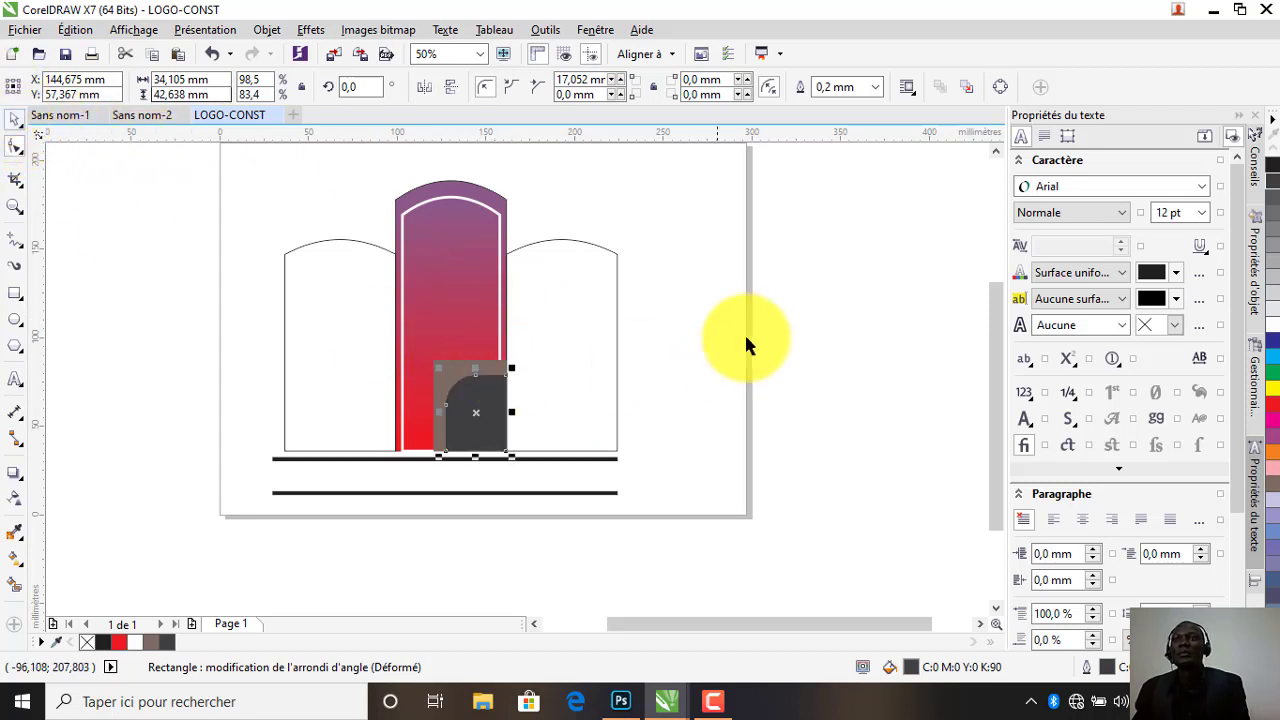
left_click(640, 380)
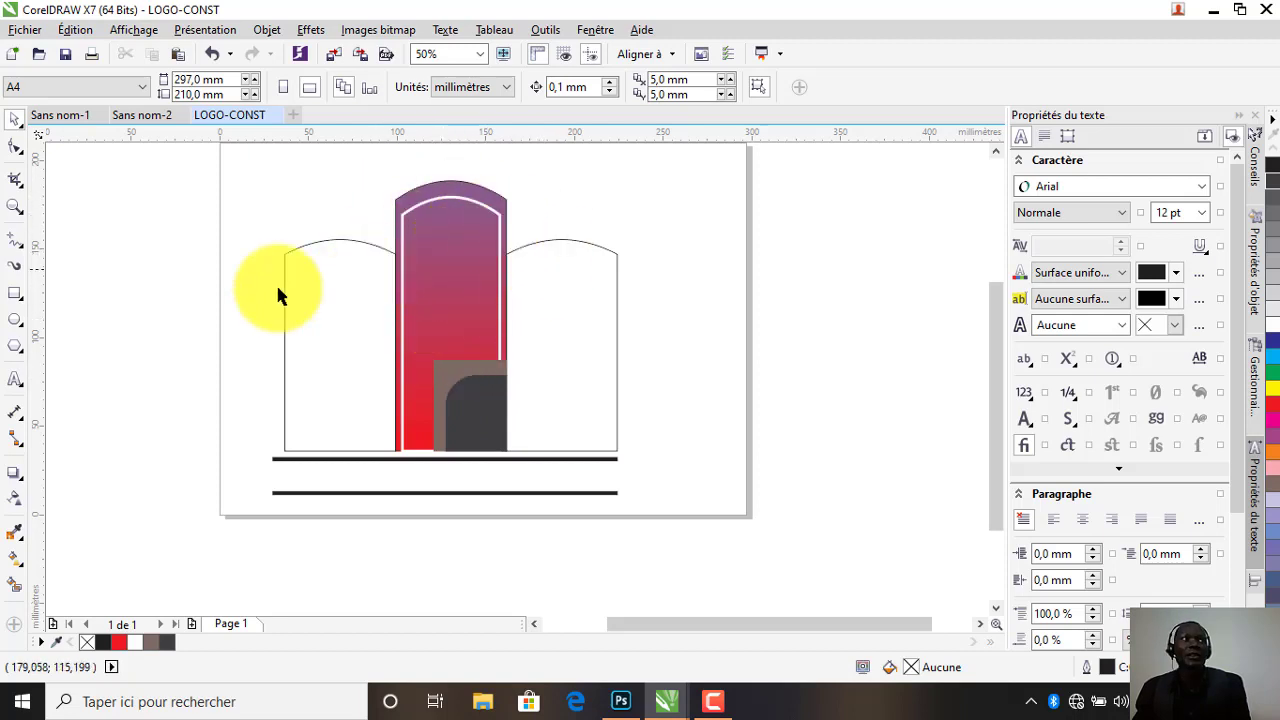
Make a small white window pane at the middle tower's top with a copy beside it
left_click(15, 293)
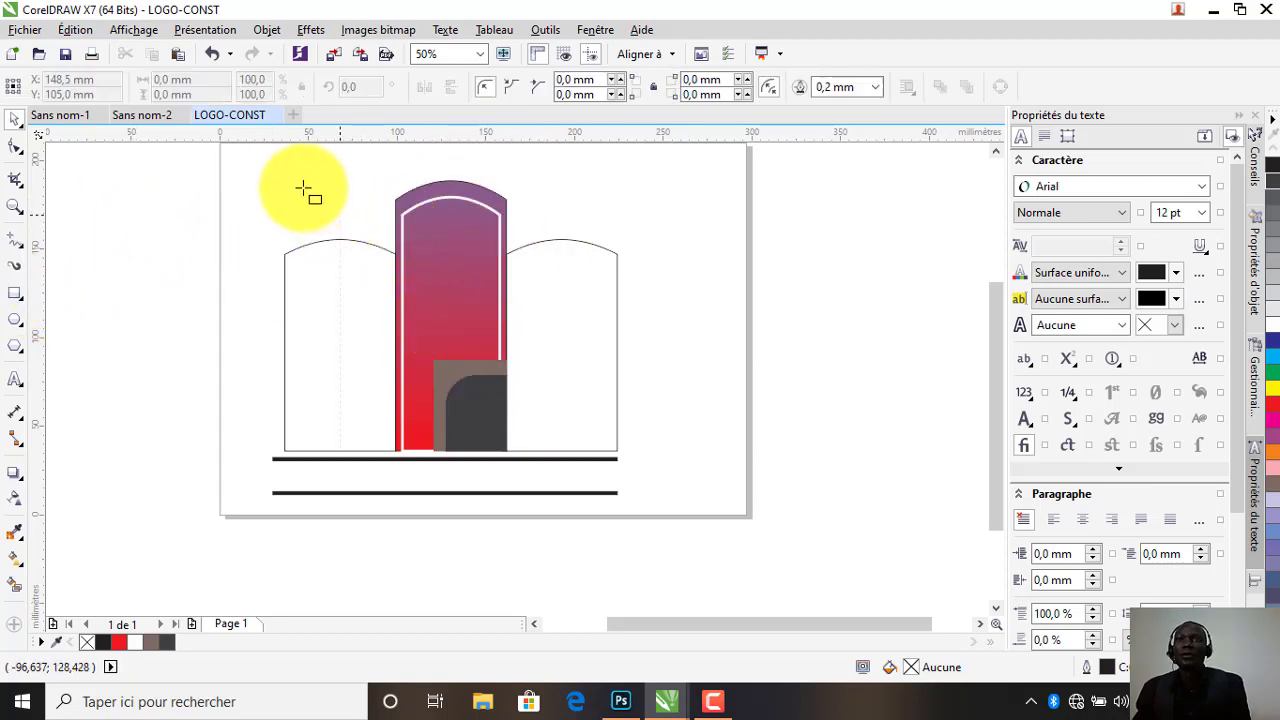
left_click_drag(309, 188, 334, 215)
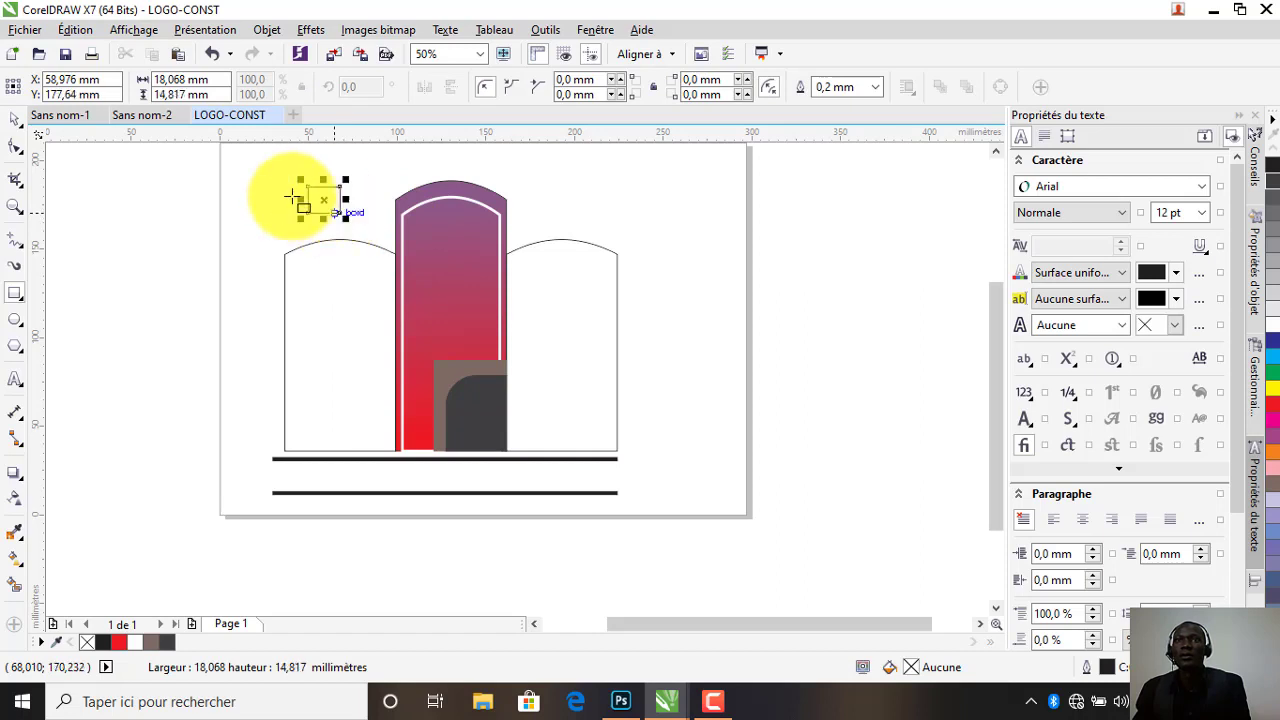
left_click(15, 119)
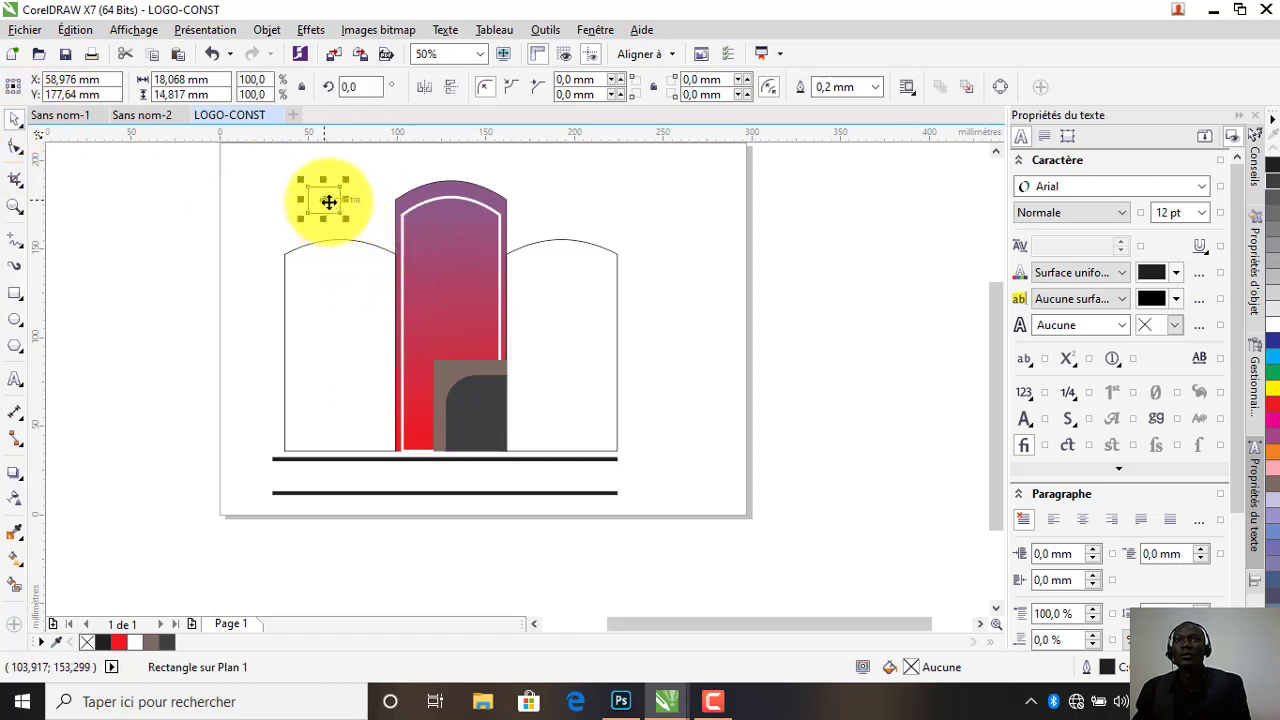
left_click_drag(324, 200, 430, 238)
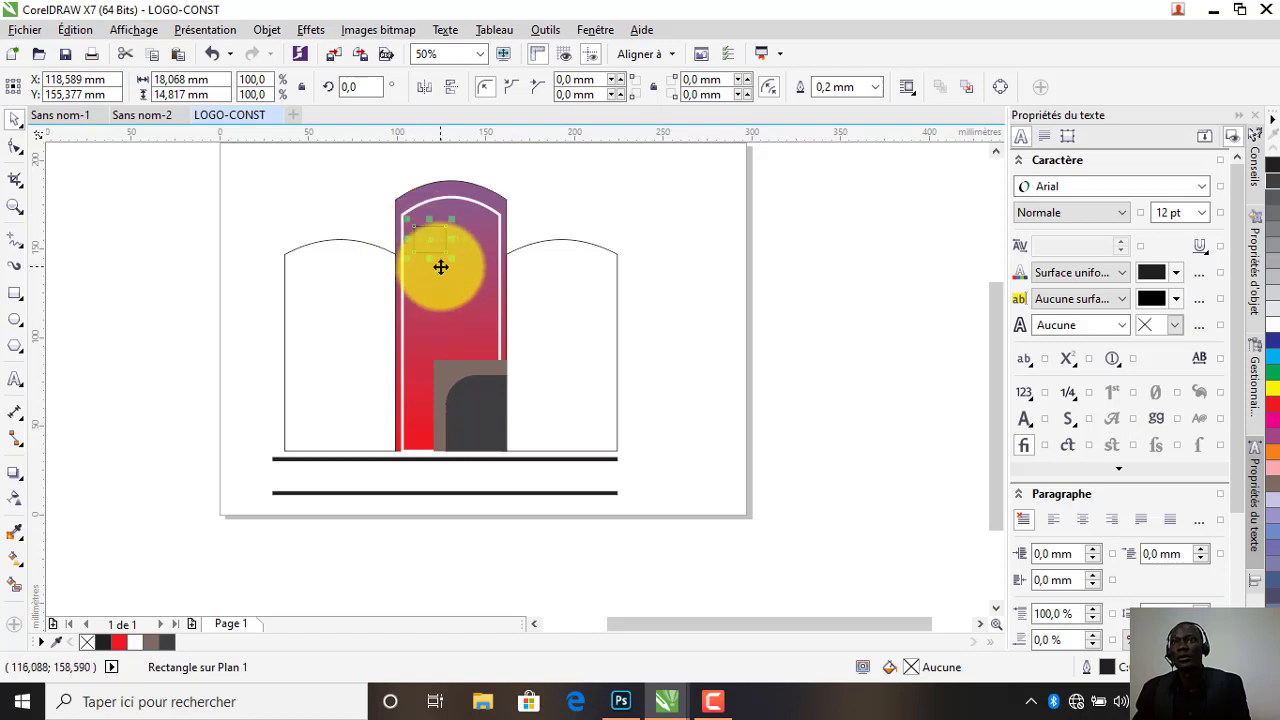
left_click(1274, 330)
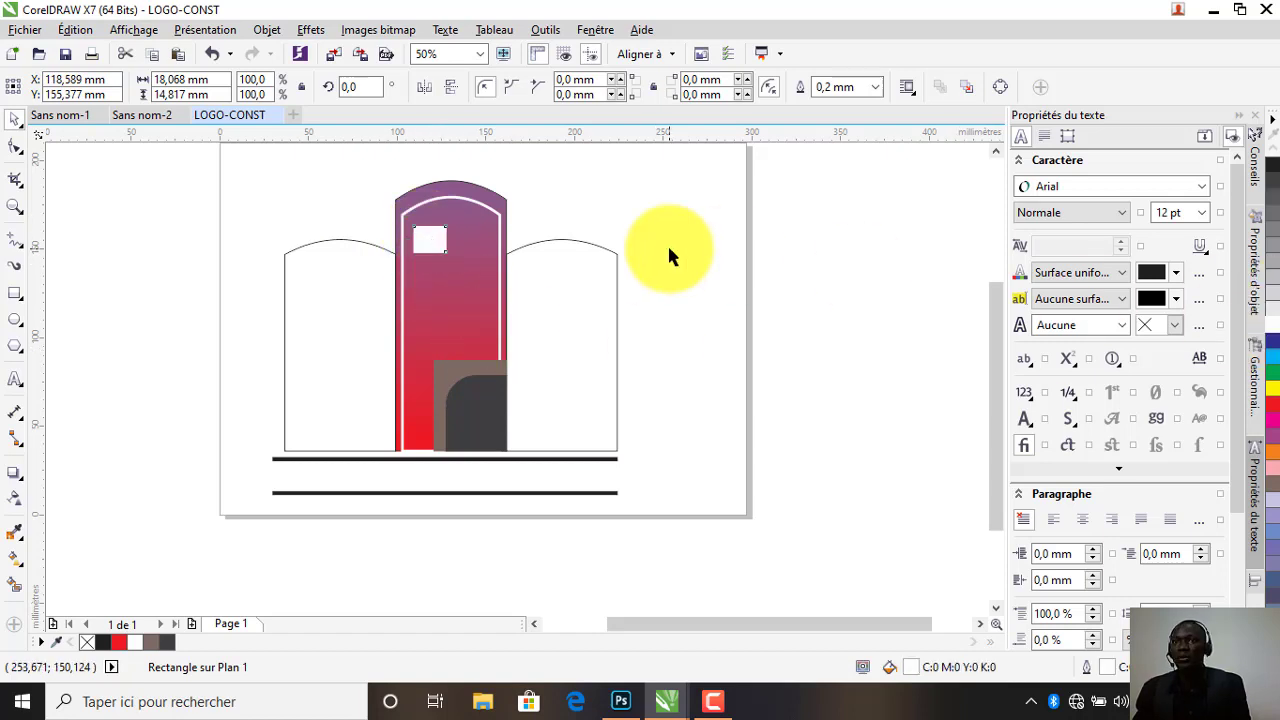
key("ctrl+d")
left_click_drag(430, 240, 472, 249)
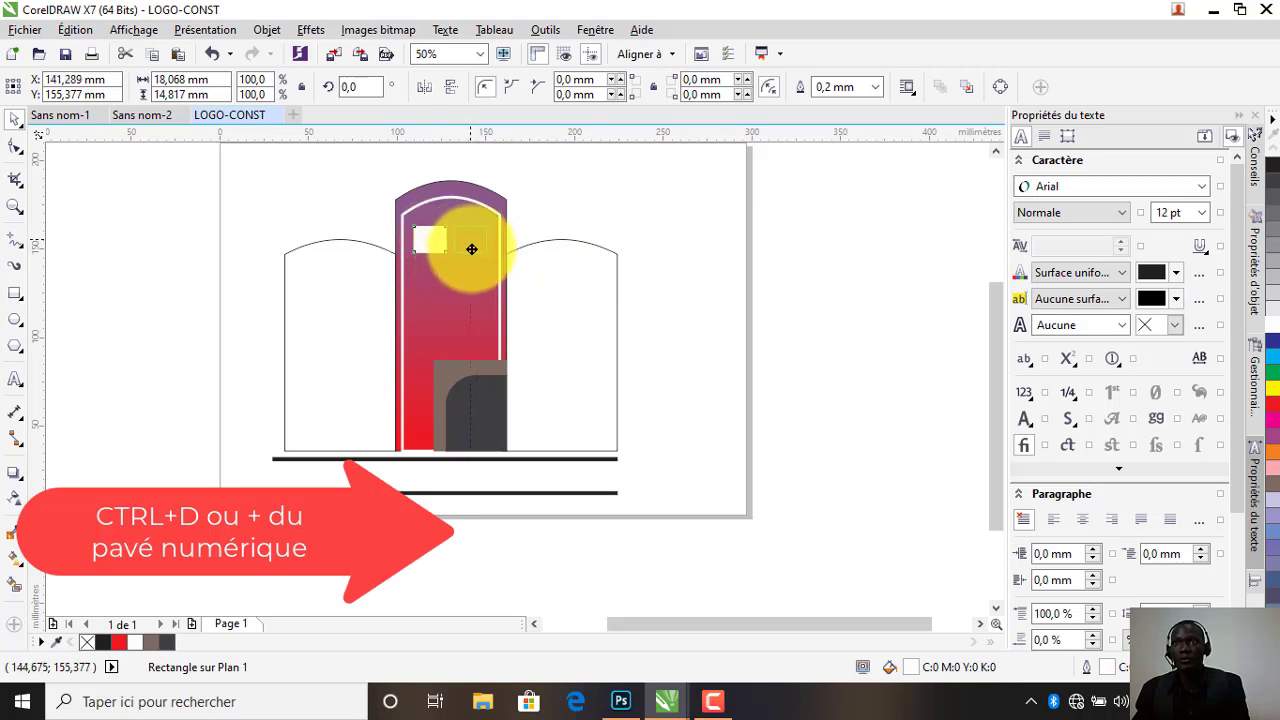
left_click_drag(471, 249, 471, 249)
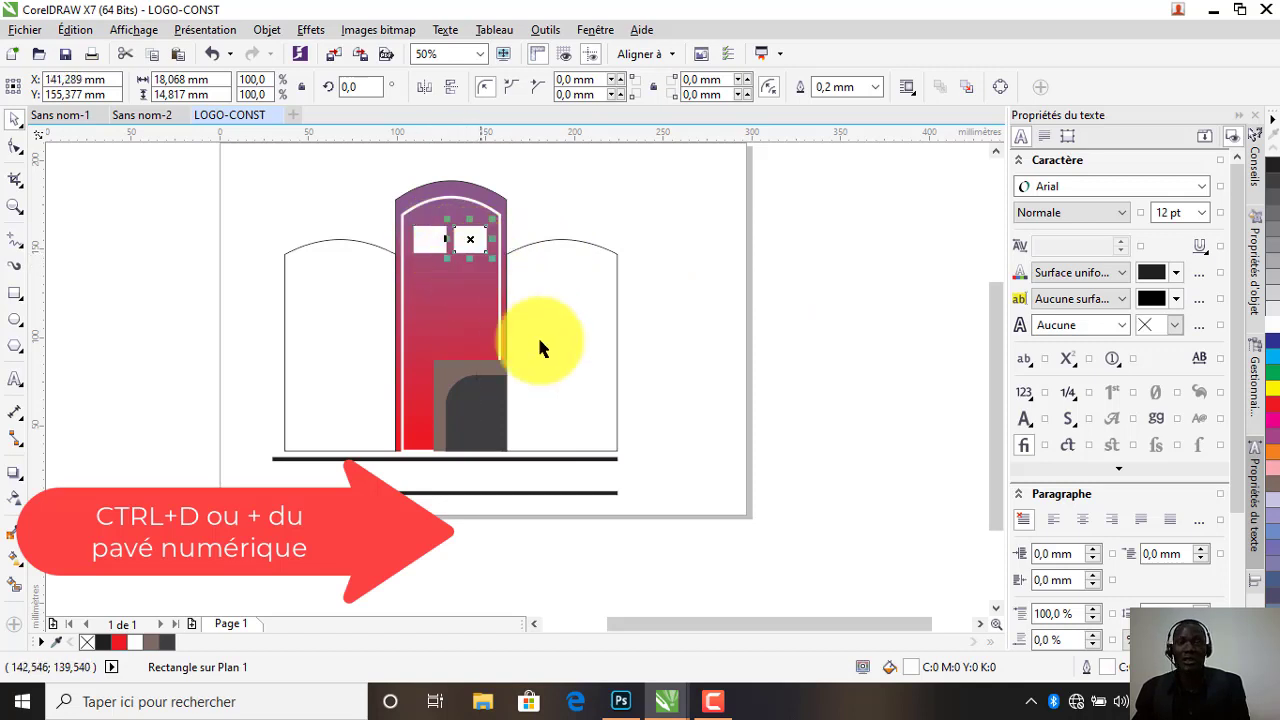
Duplicate the pane pair into four rows and add a single pane lower in the left column
left_click(423, 240, "shift")
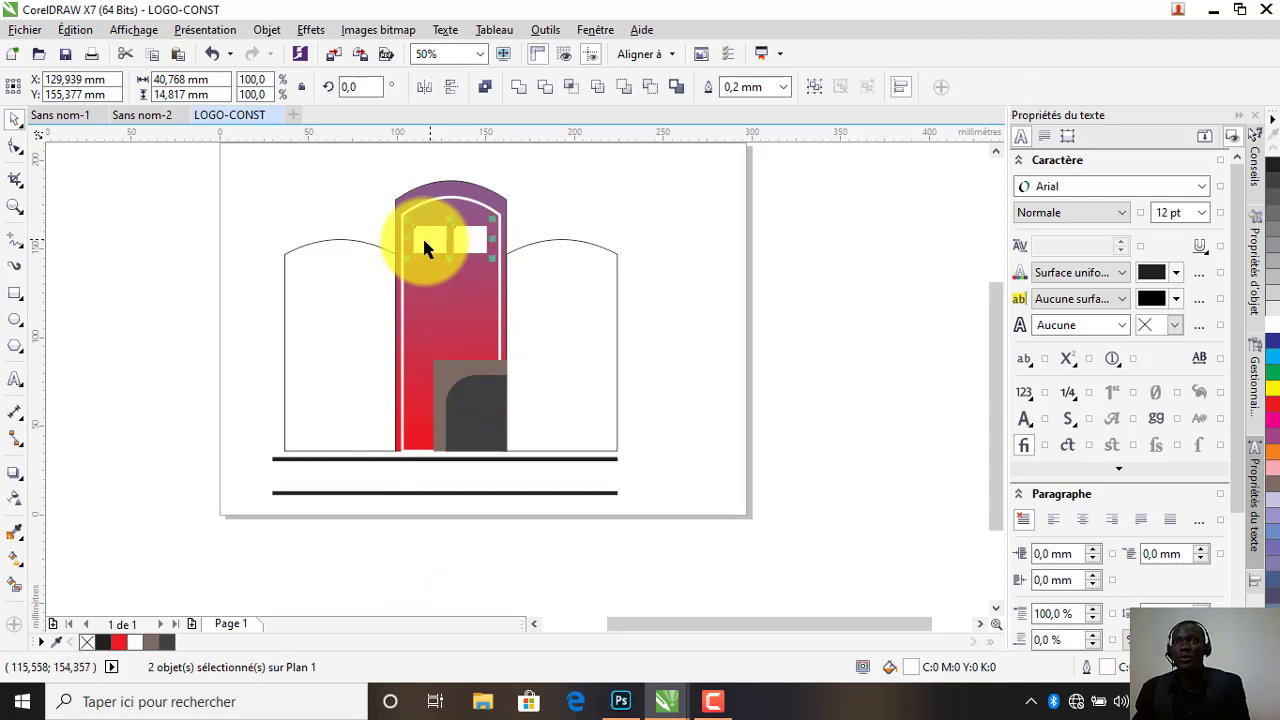
key("ctrl+d")
left_click_drag(423, 240, 422, 272)
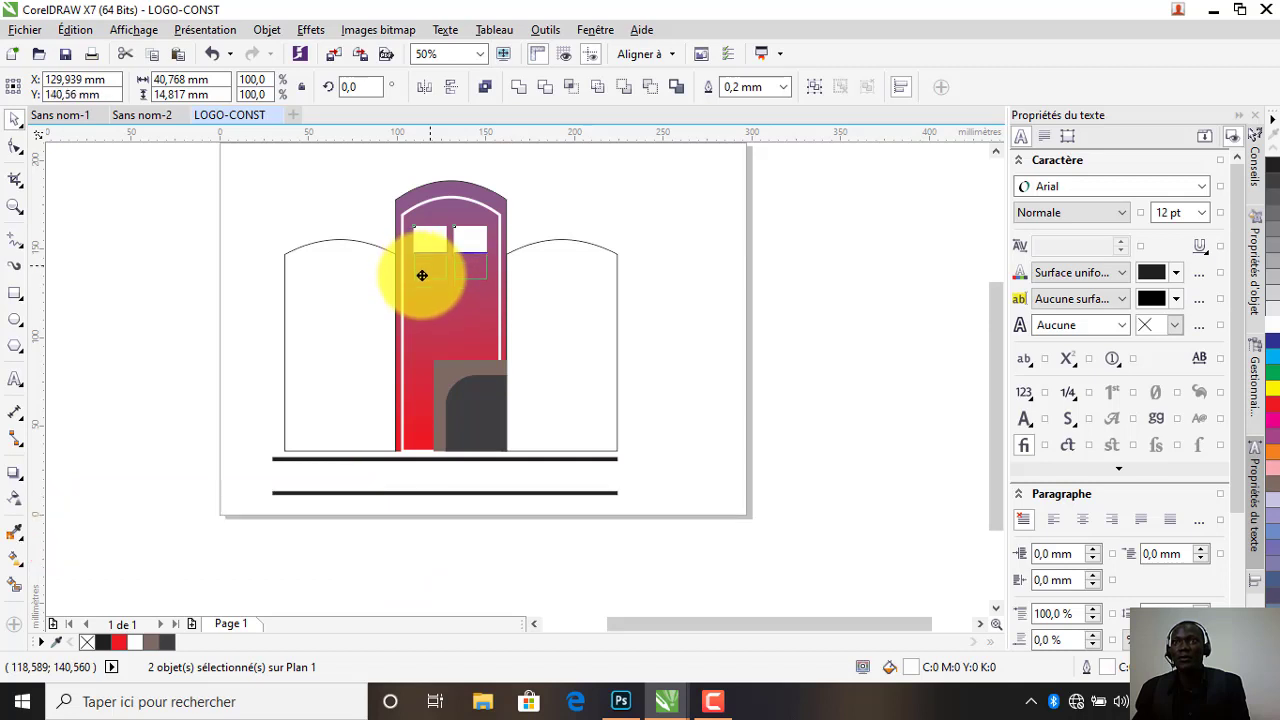
left_click_drag(422, 275, 422, 272)
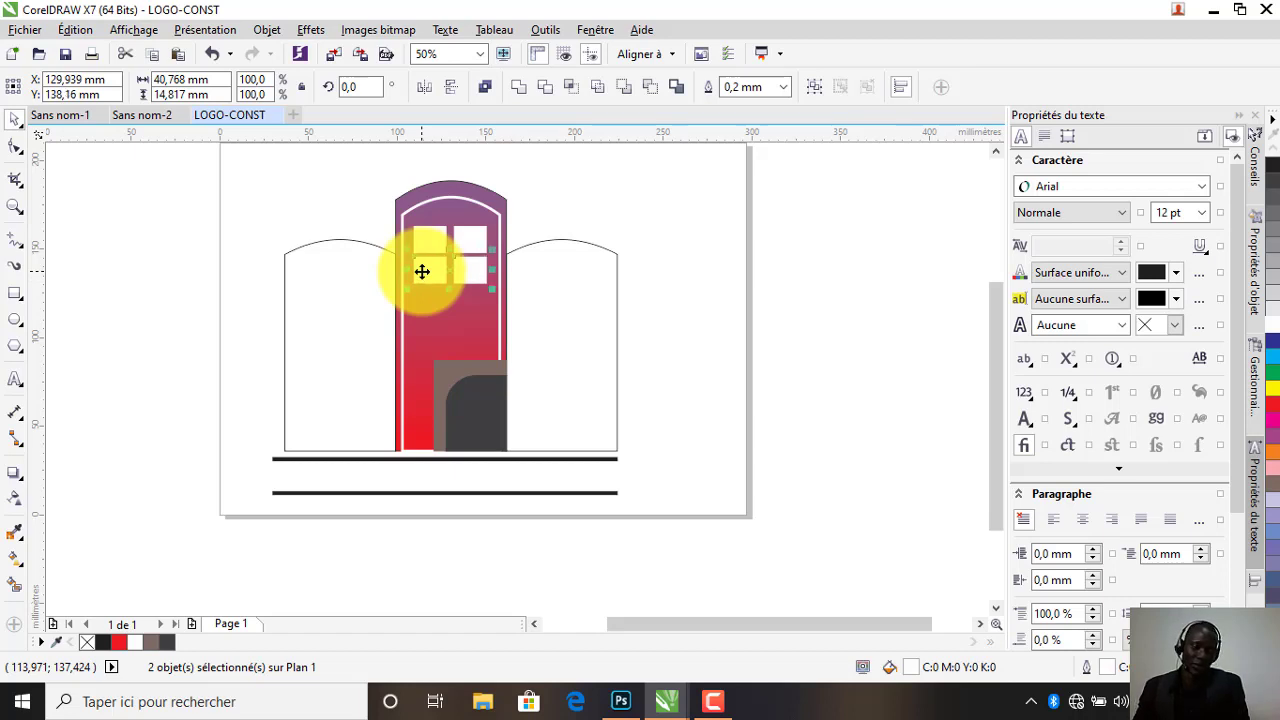
key("ctrl+d")
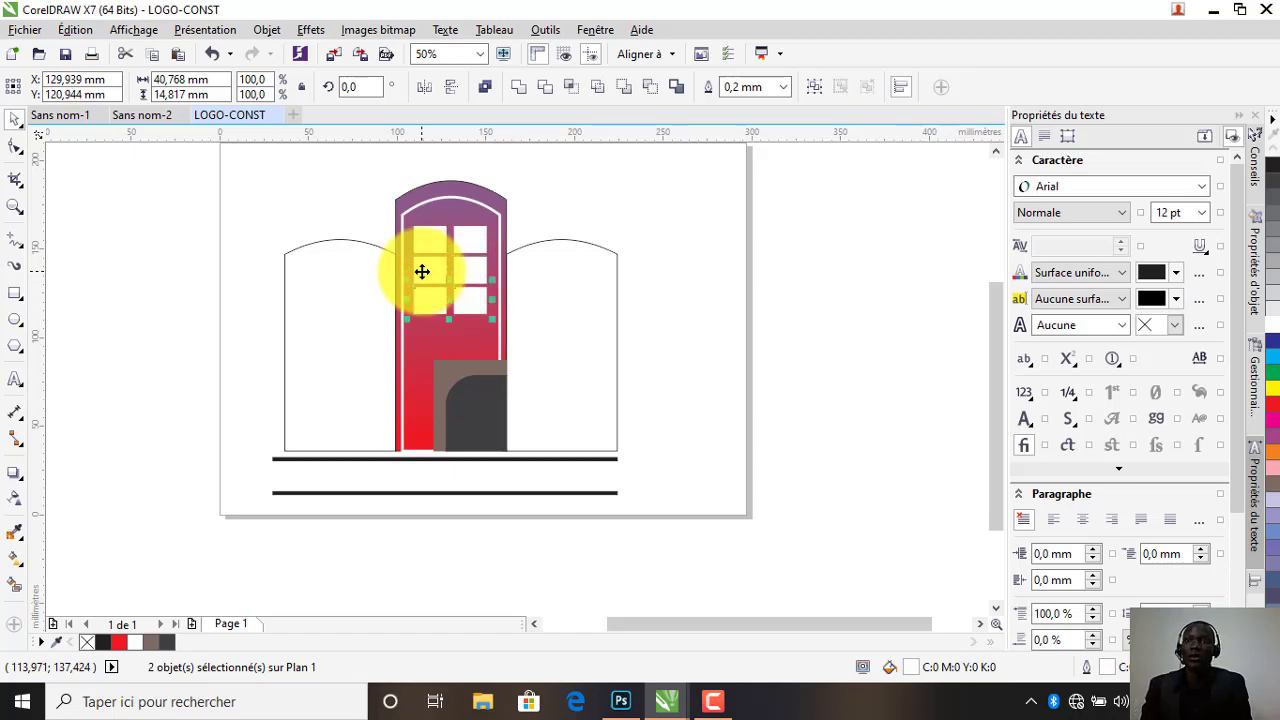
key("ctrl+d")
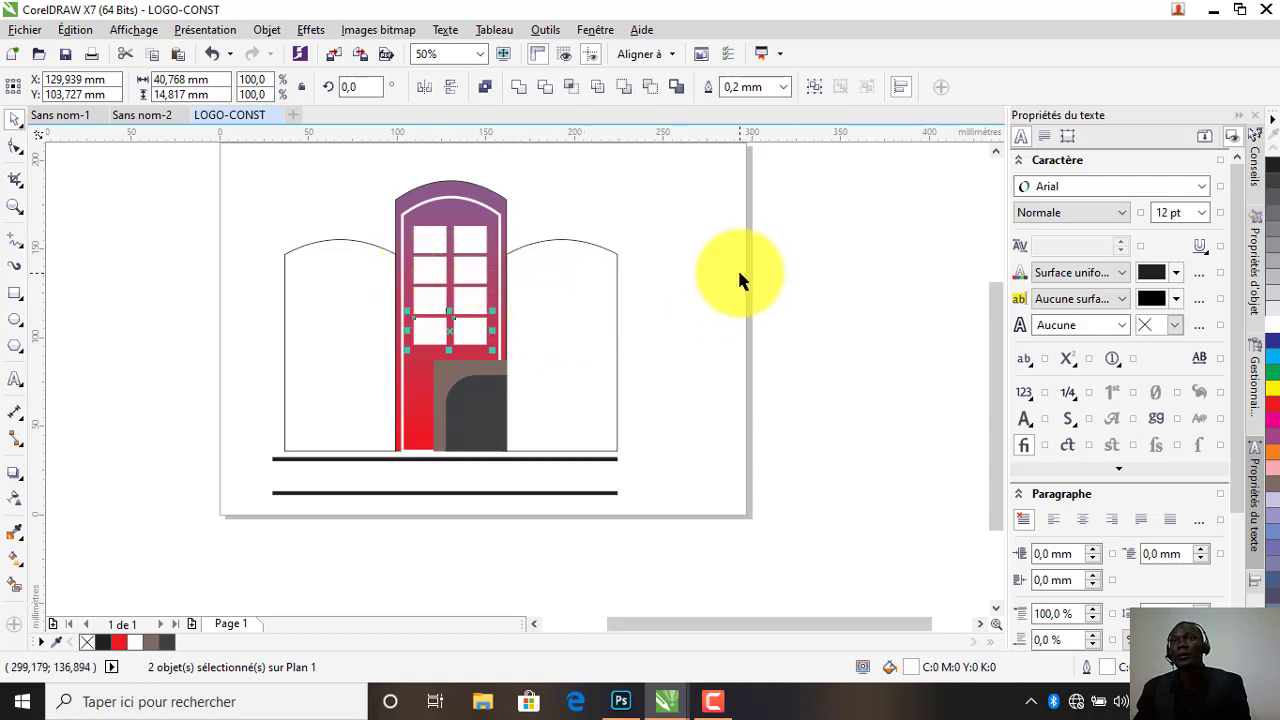
left_click(435, 327)
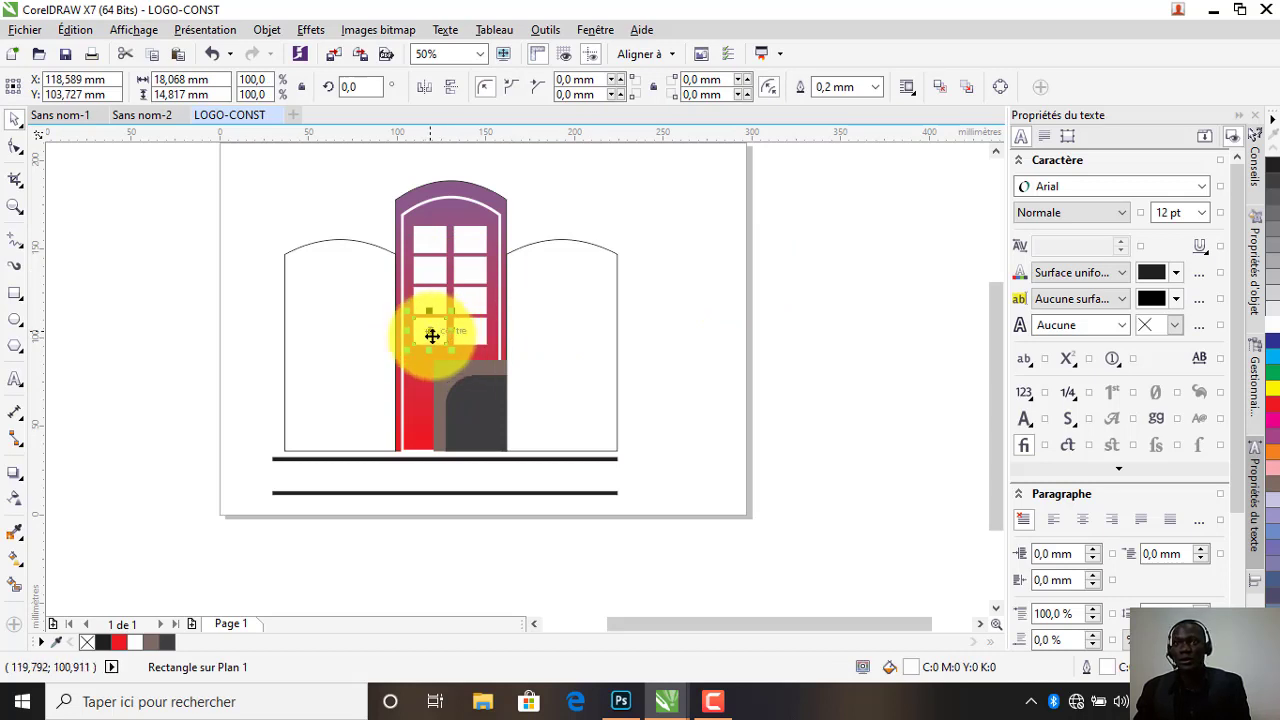
left_click_drag(432, 336, 425, 367)
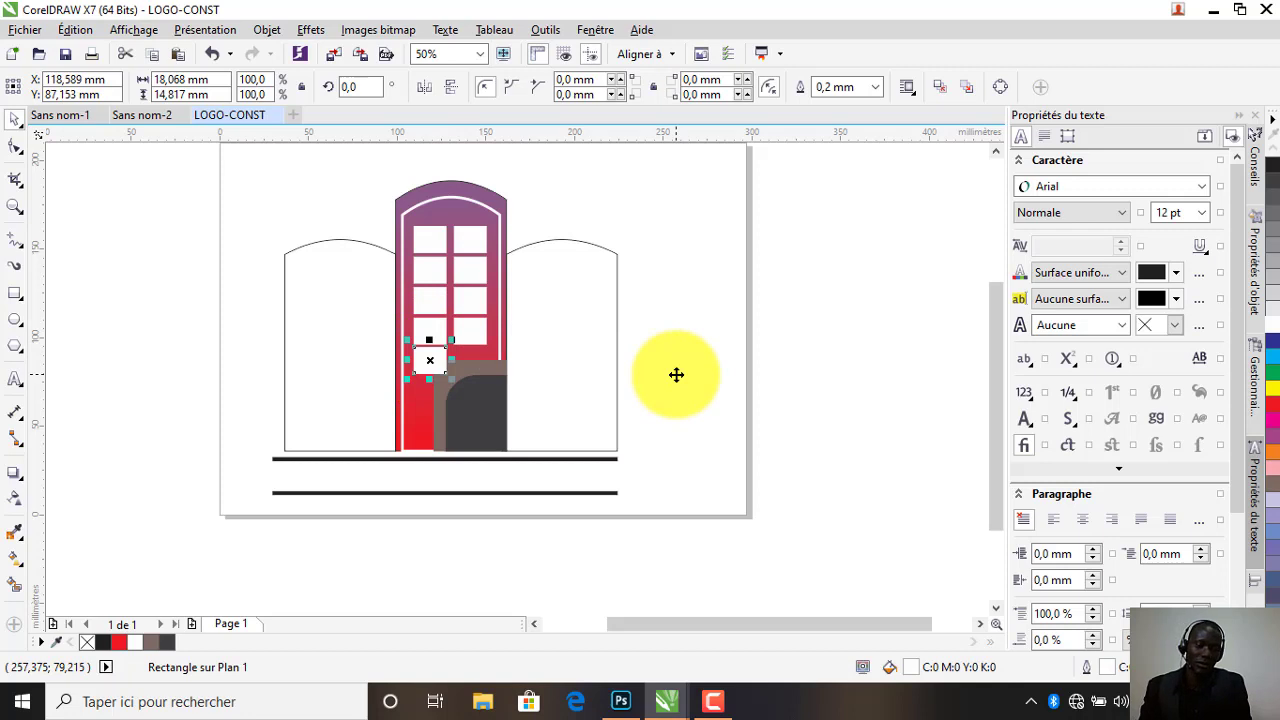
key("Down")
key("Down")
key("Down")
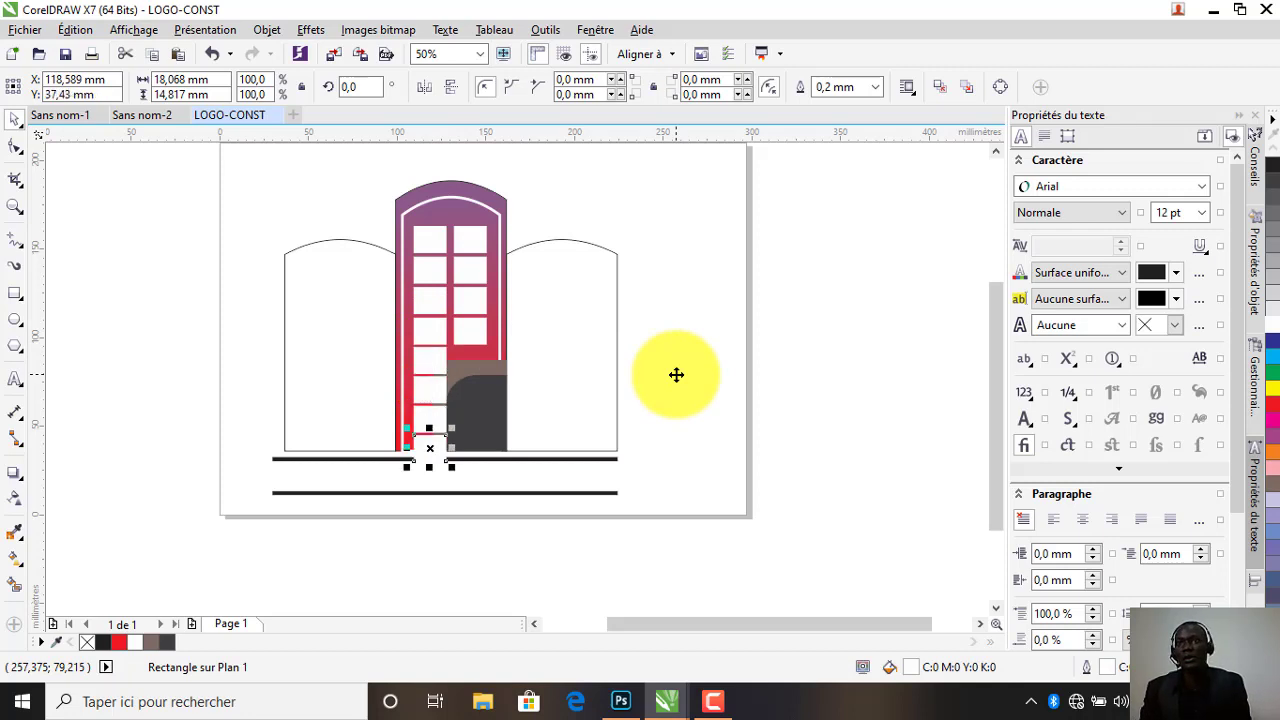
key("Escape")
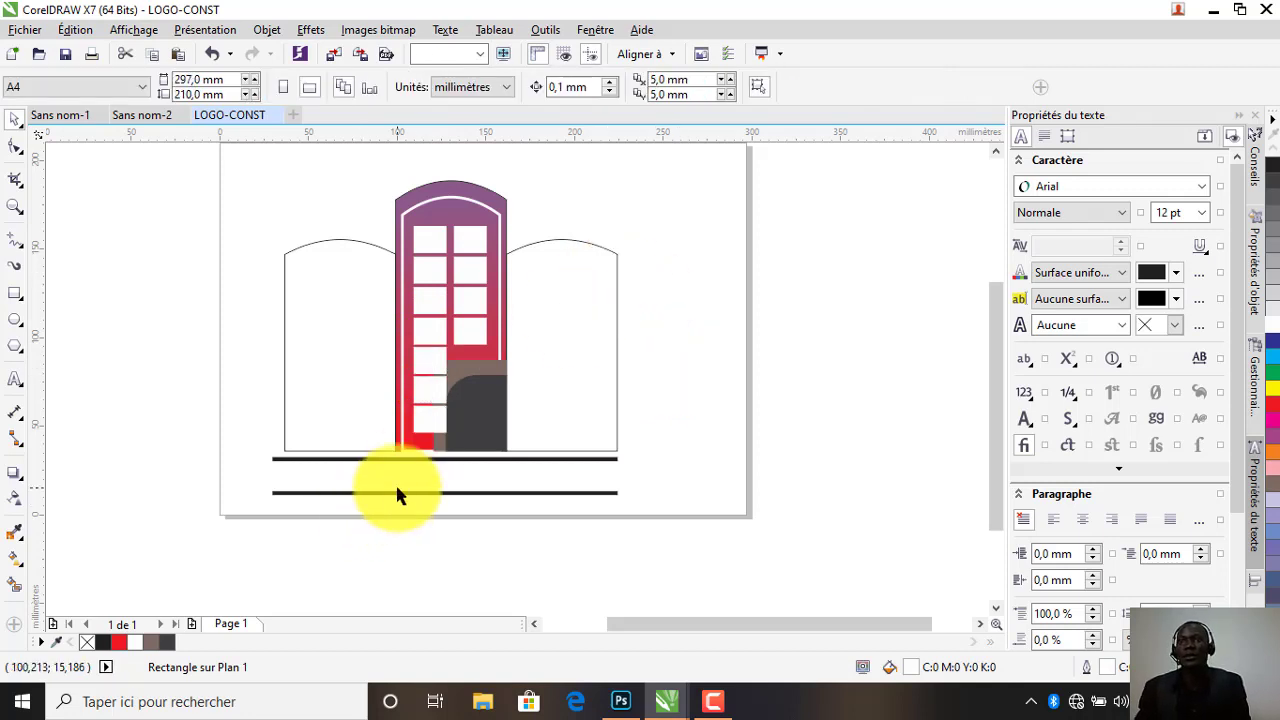
Bring the door and its frame in front of the window panes
left_click(477, 382)
left_click(466, 374, "shift")
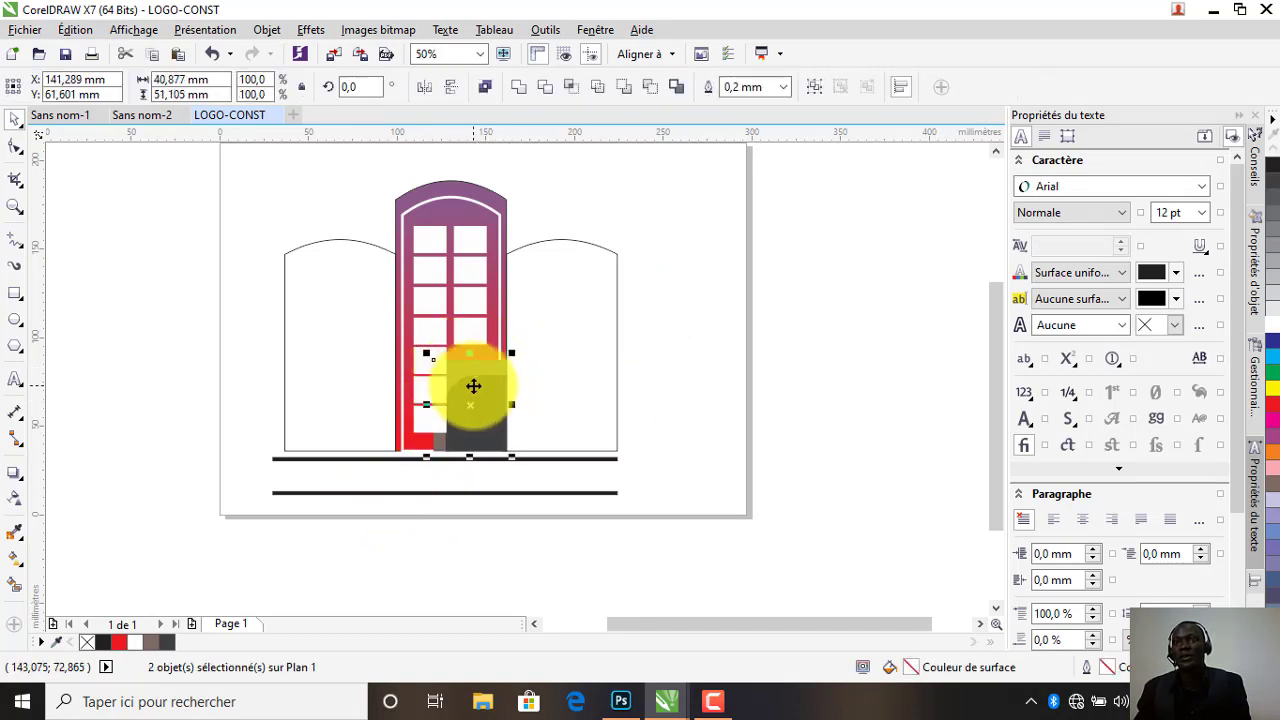
right_click(478, 410)
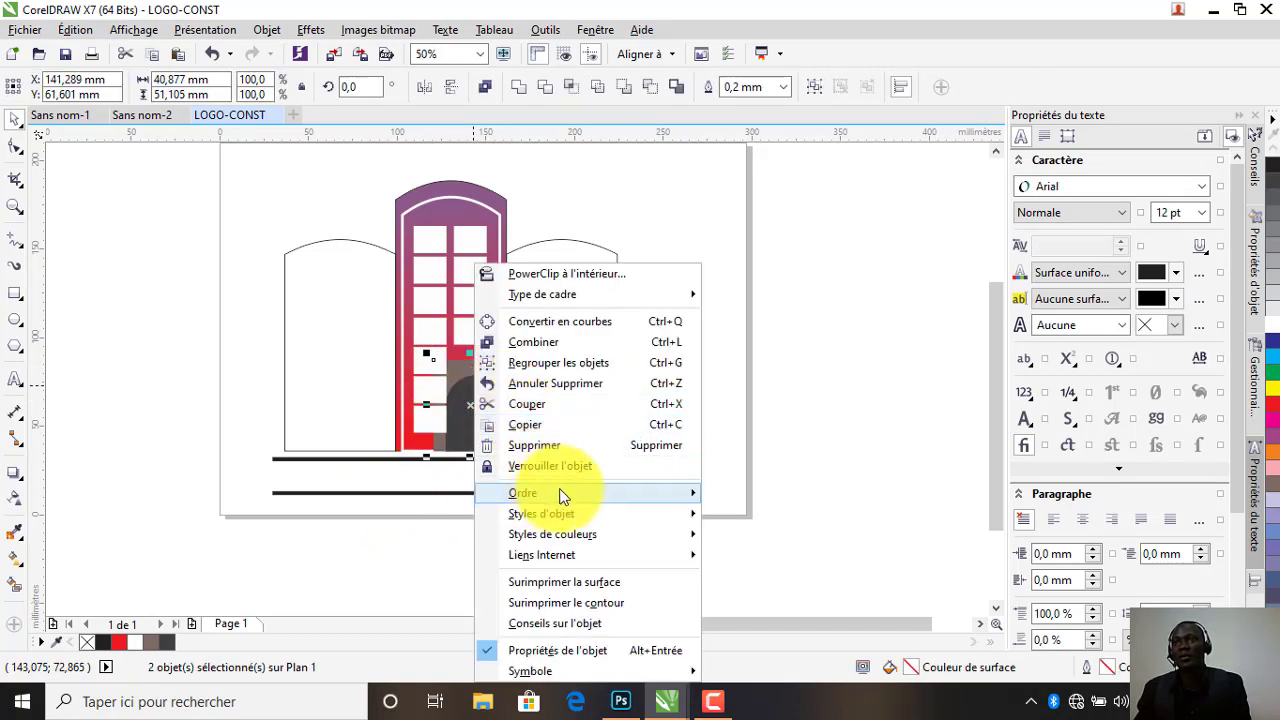
mouse_move(523, 493)
left_click(740, 487)
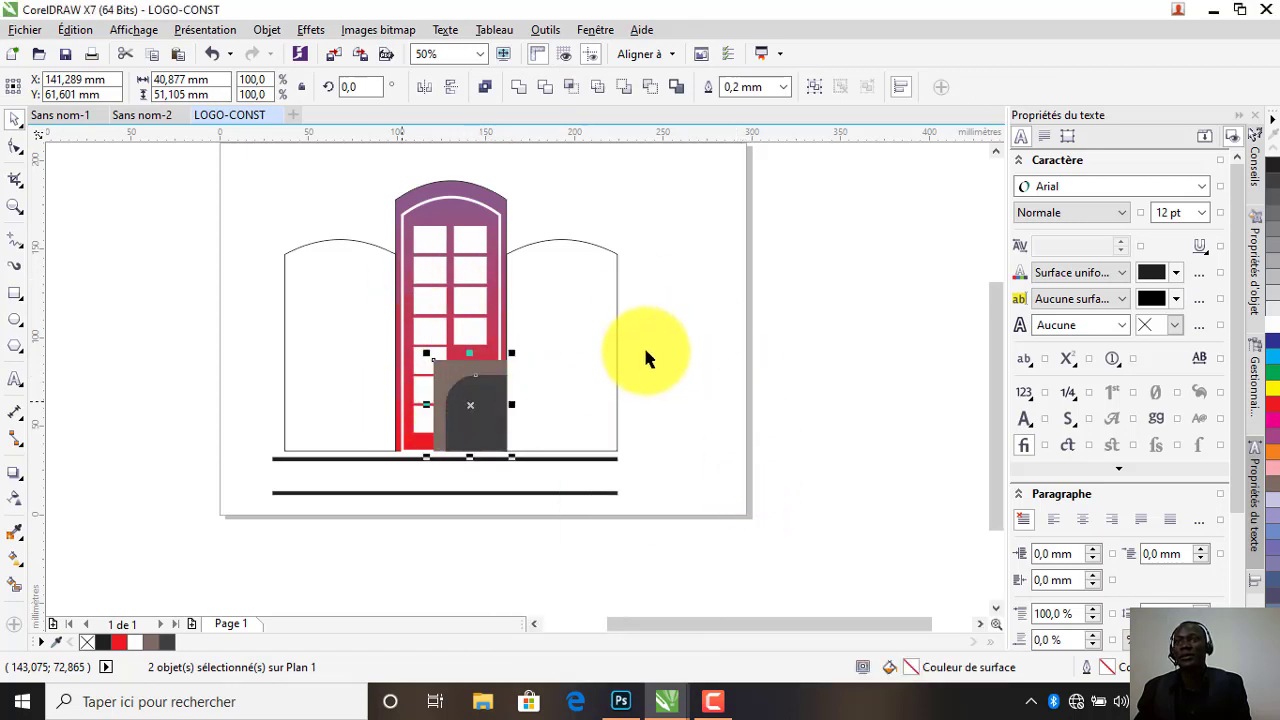
left_click(510, 268)
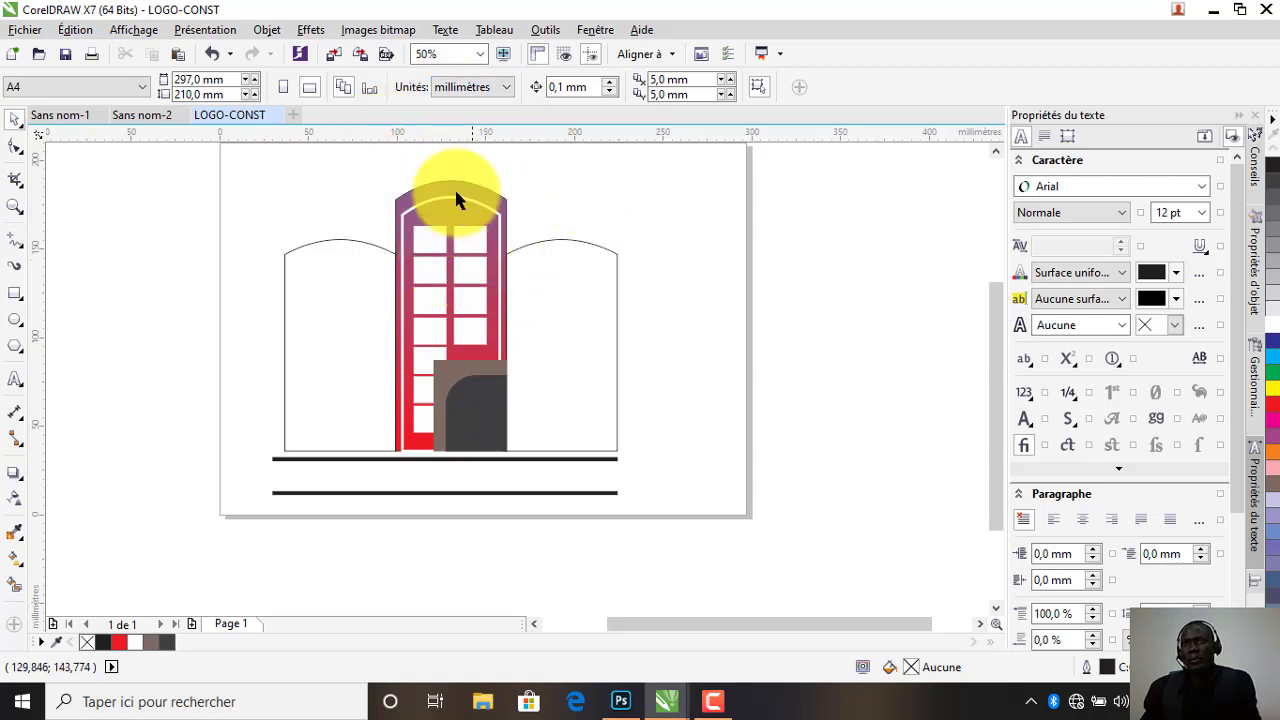
Fill the right tower red and add an 86% copy stretched down to the base
left_click(604, 312)
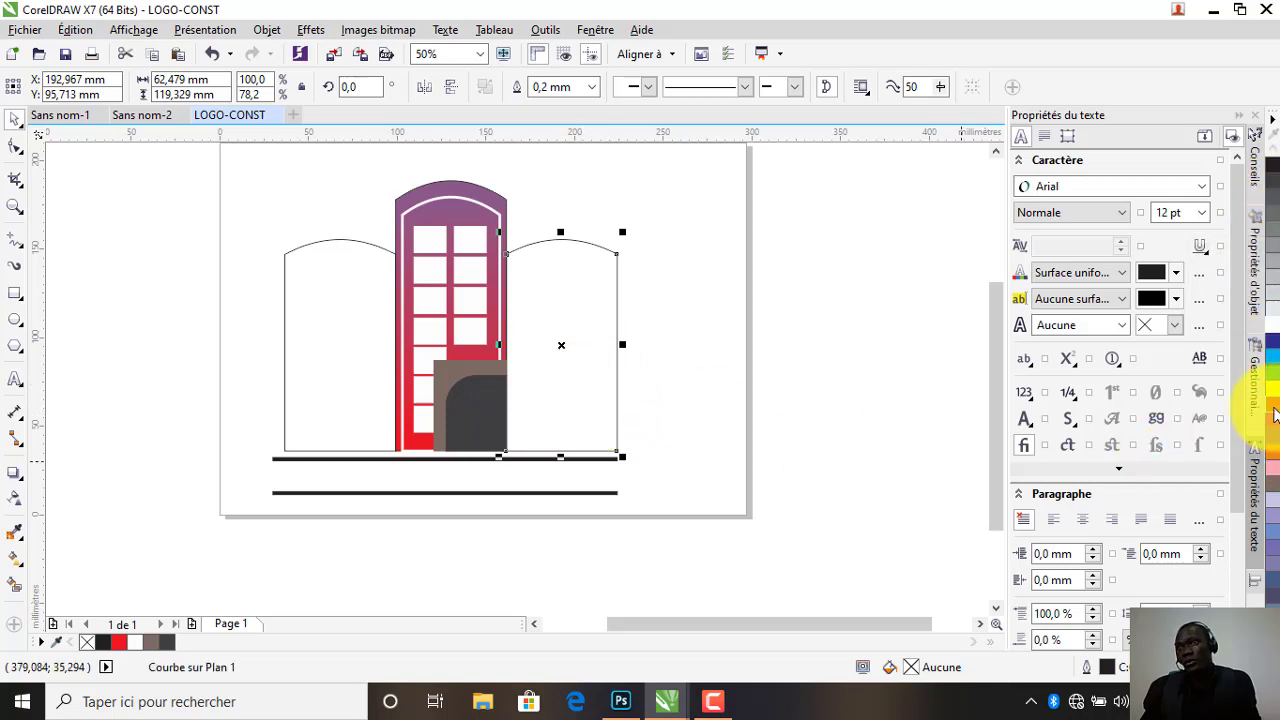
left_click(1273, 412)
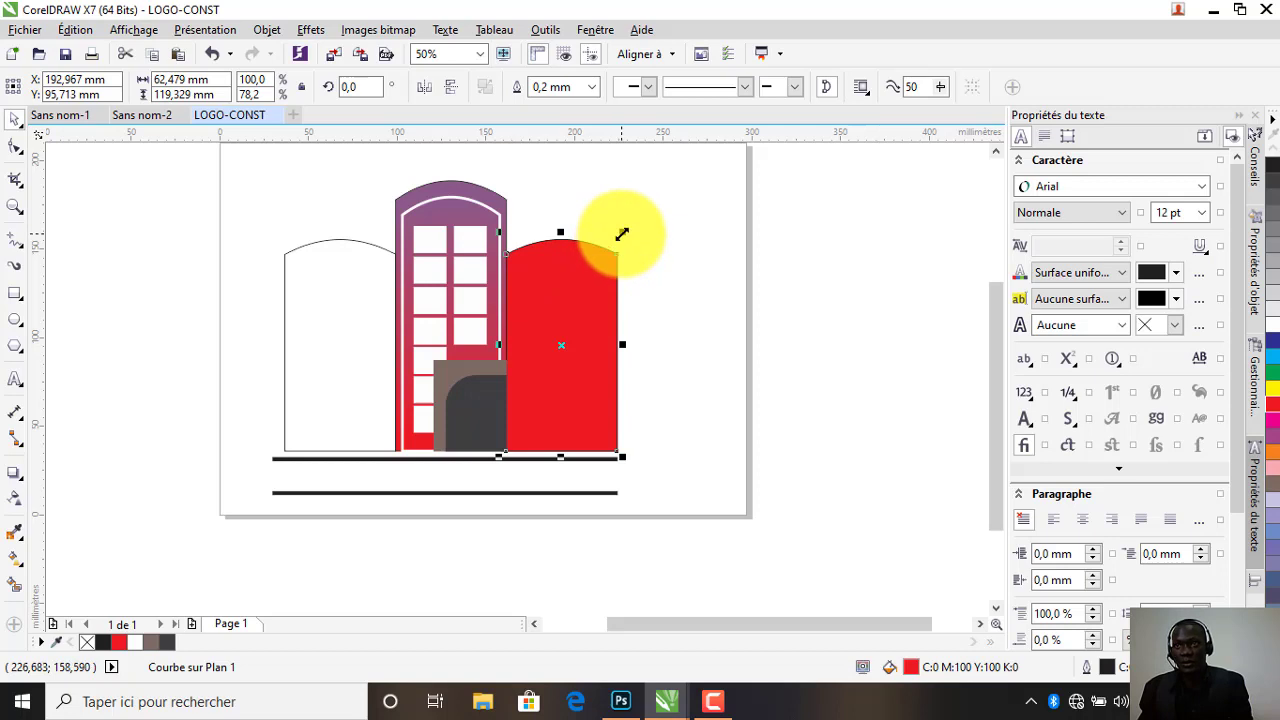
left_click_drag(622, 233, 617, 254)
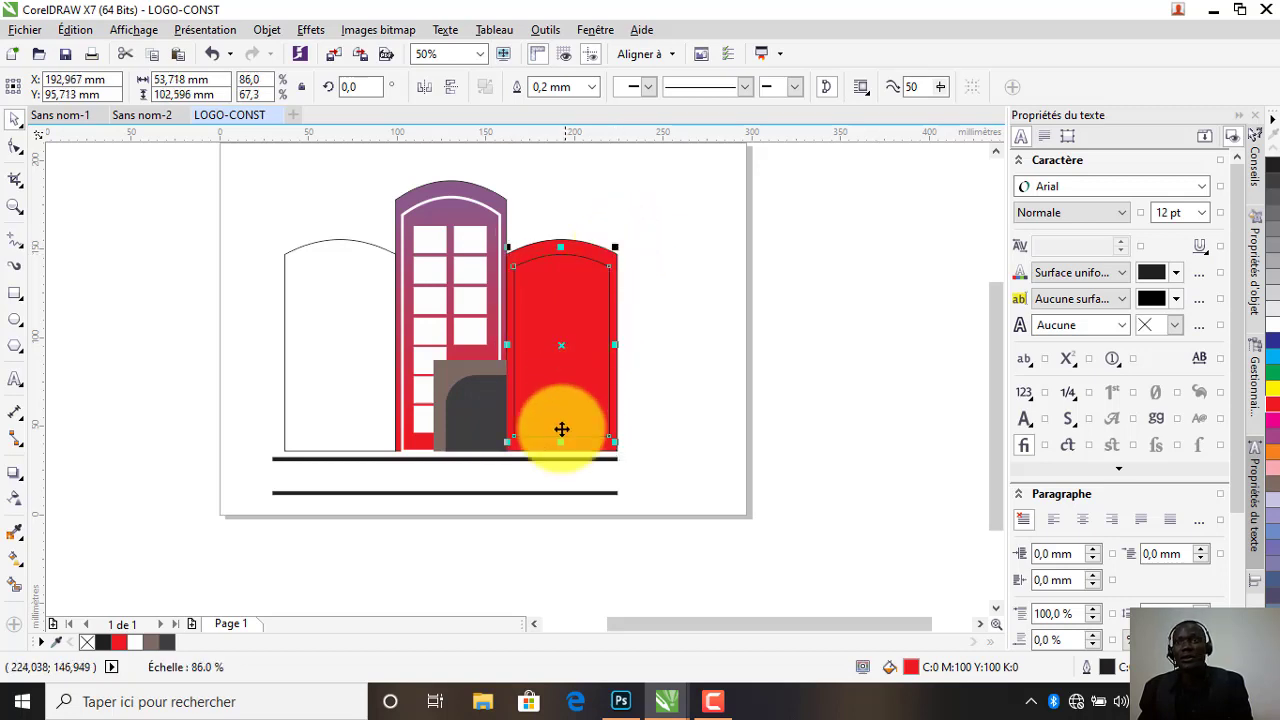
left_click_drag(562, 437, 561, 457)
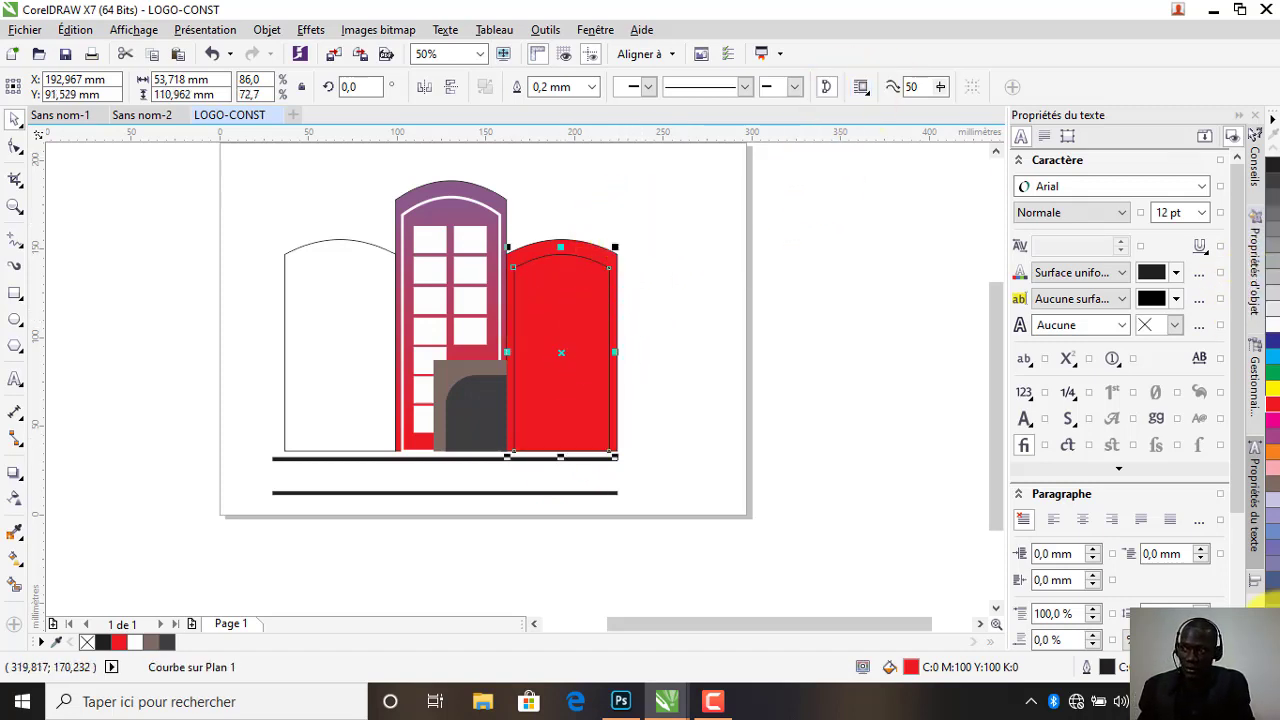
Give the inner arch no fill and a 1.5 mm outline, and the tower a 90% black outline
left_click(1265, 155)
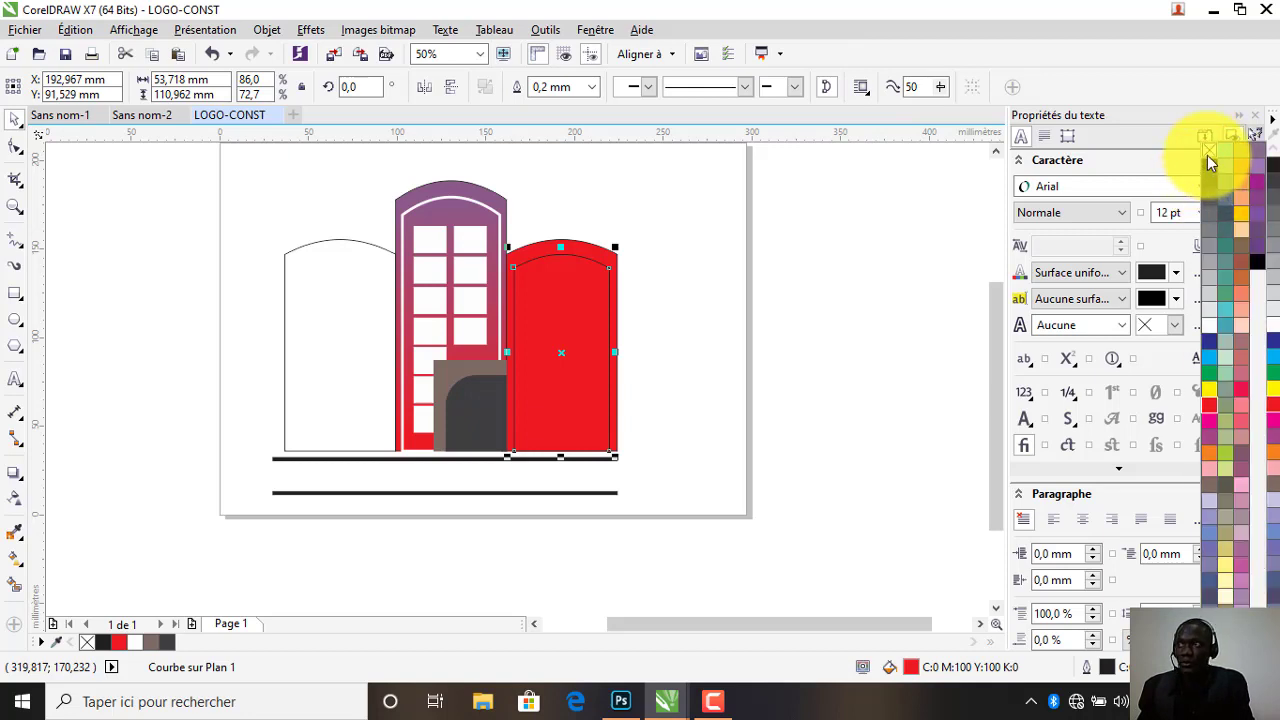
left_click(1205, 149)
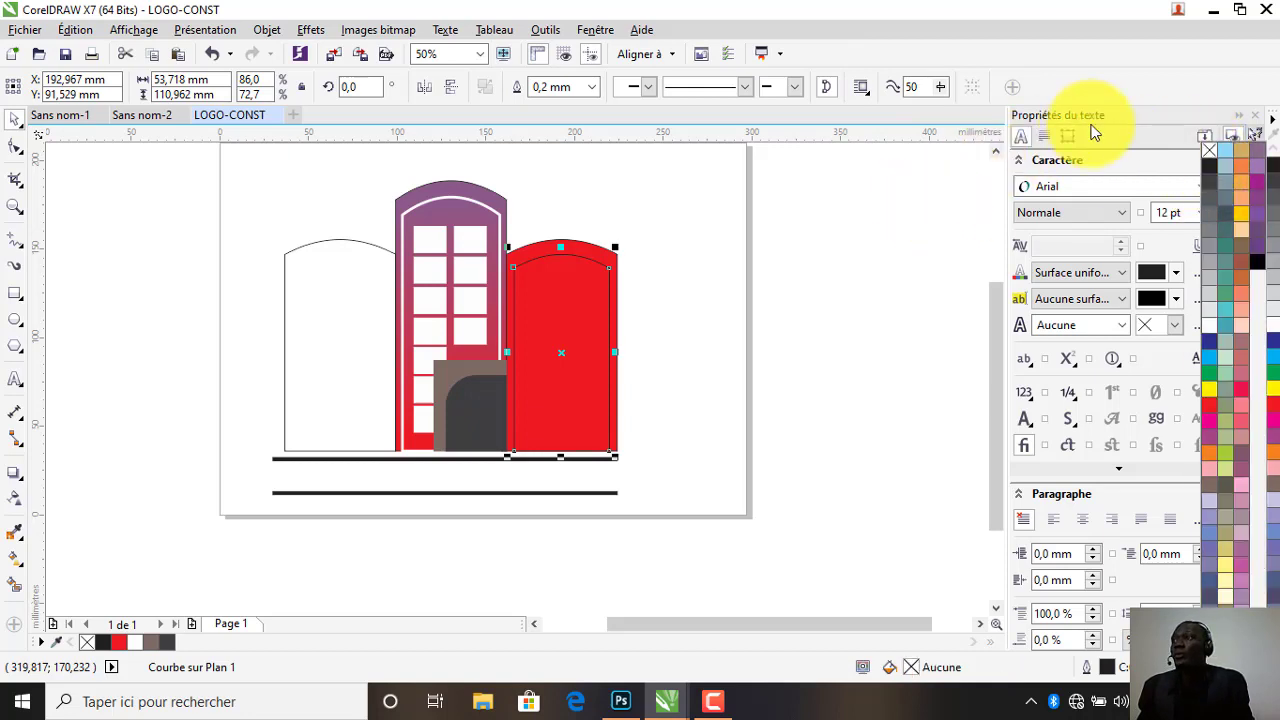
left_click(590, 88)
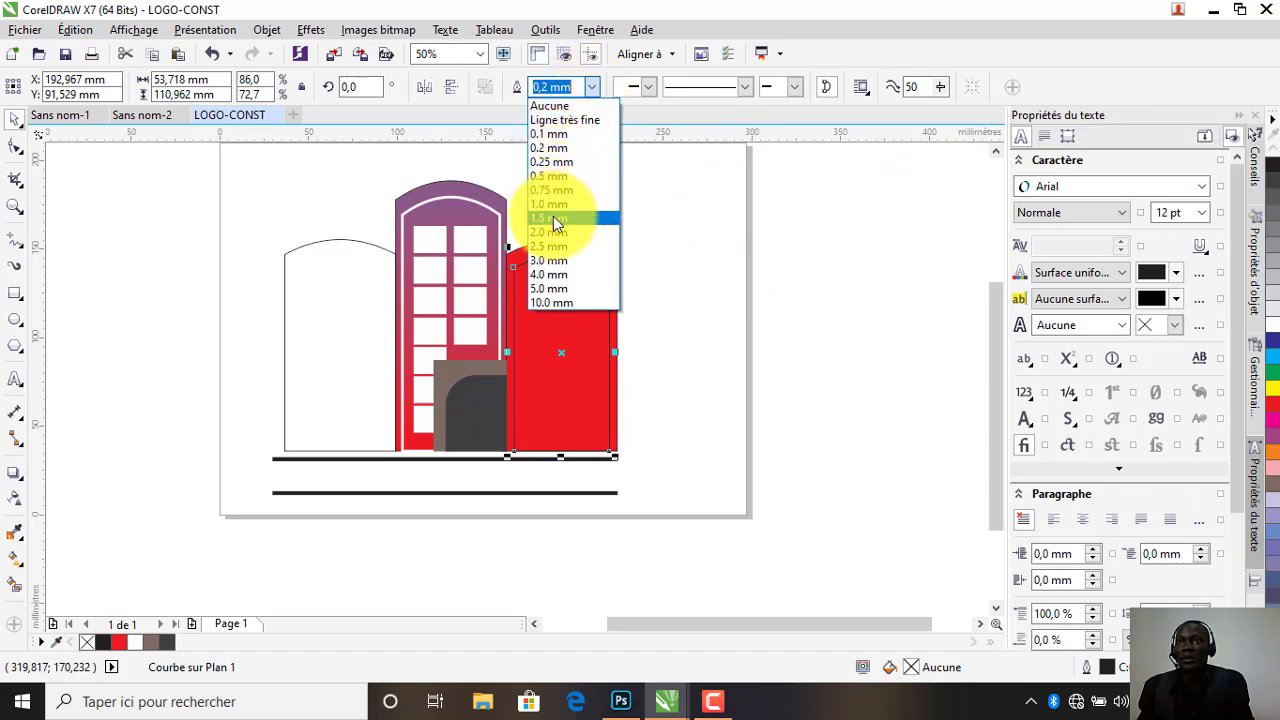
left_click(553, 216)
left_click(589, 248)
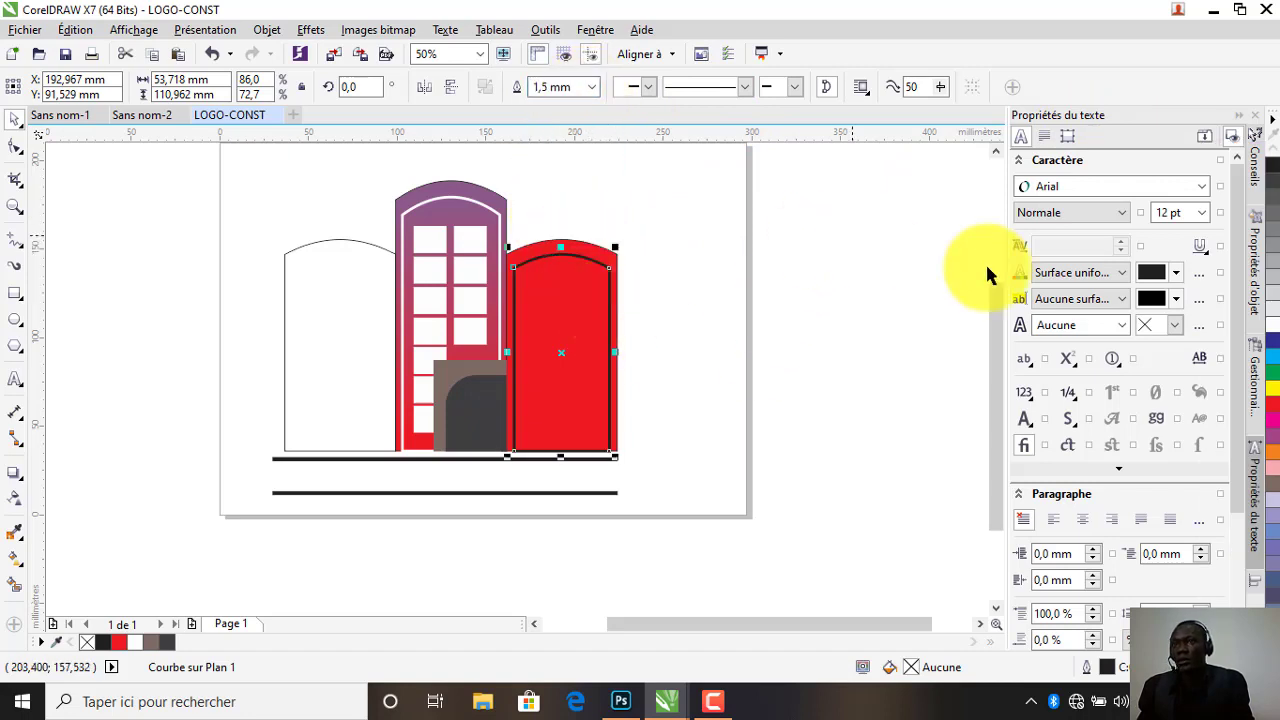
right_click(1268, 319)
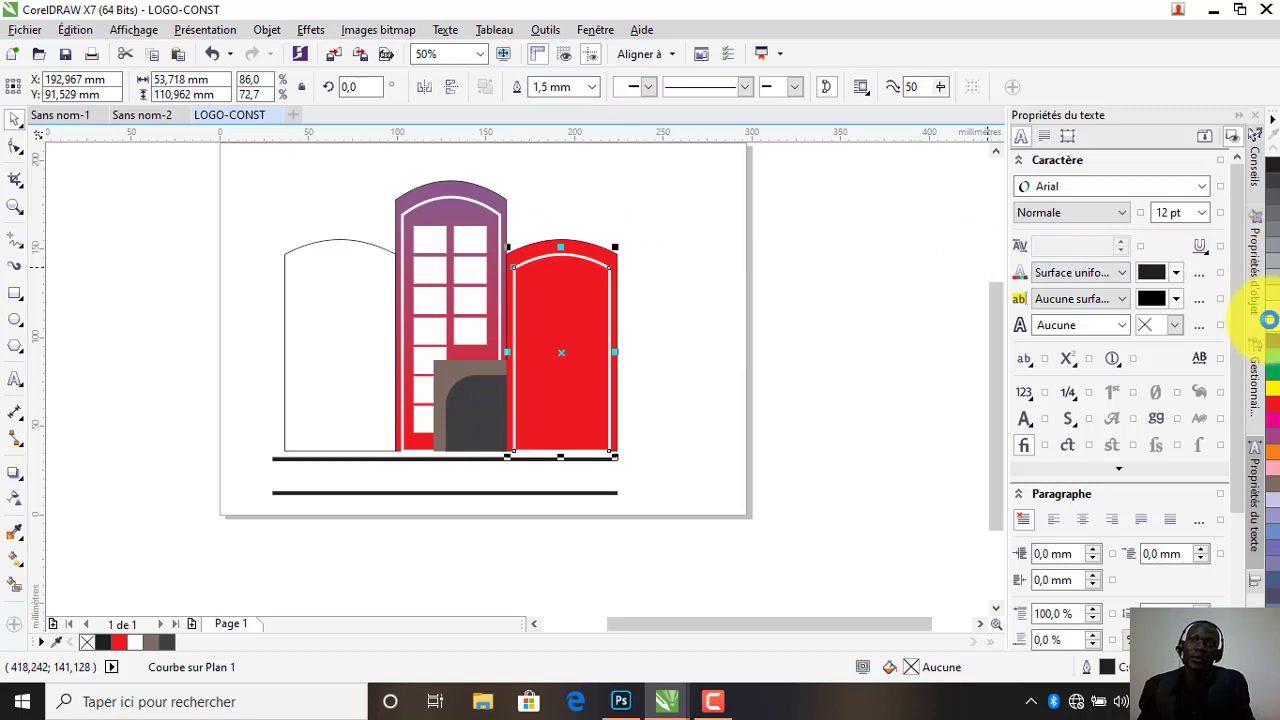
right_click(1270, 172)
left_click(712, 286)
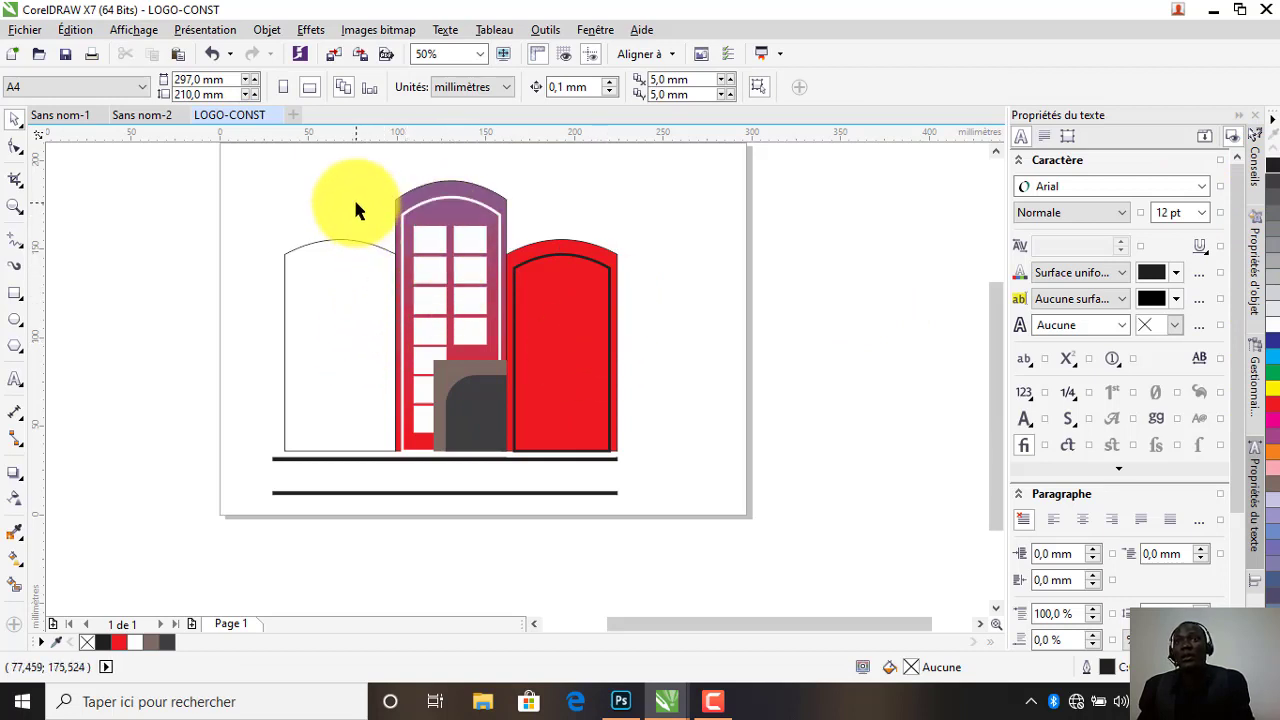
left_click_drag(361, 208, 503, 348)
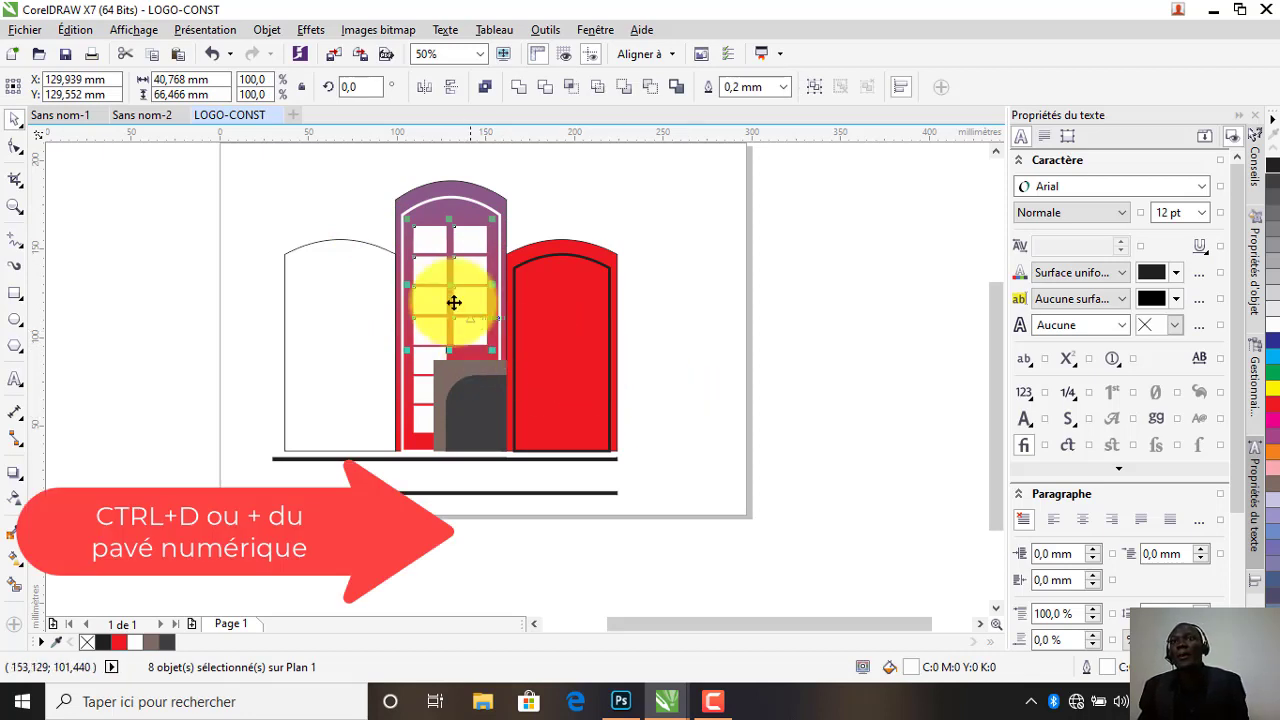
Copy the middle tower's white window panes onto the red right tower and extend the lower panes down to its base
mouse_move(455, 300)
left_mouse_down()
mouse_move(565, 345)
mouse_move(555, 330)
left_mouse_up()
left_click(724, 395)
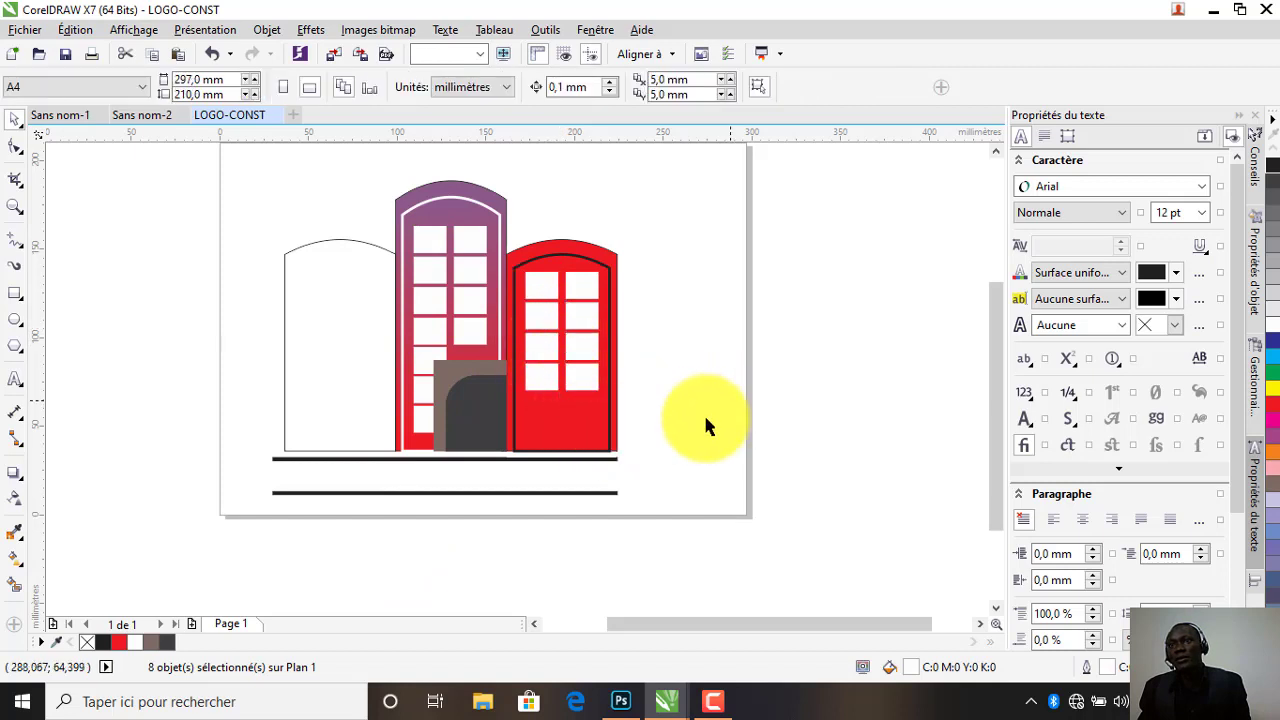
mouse_move(783, 433)
left_mouse_down()
mouse_move(543, 371)
mouse_move(515, 352)
mouse_move(506, 318)
left_mouse_up()
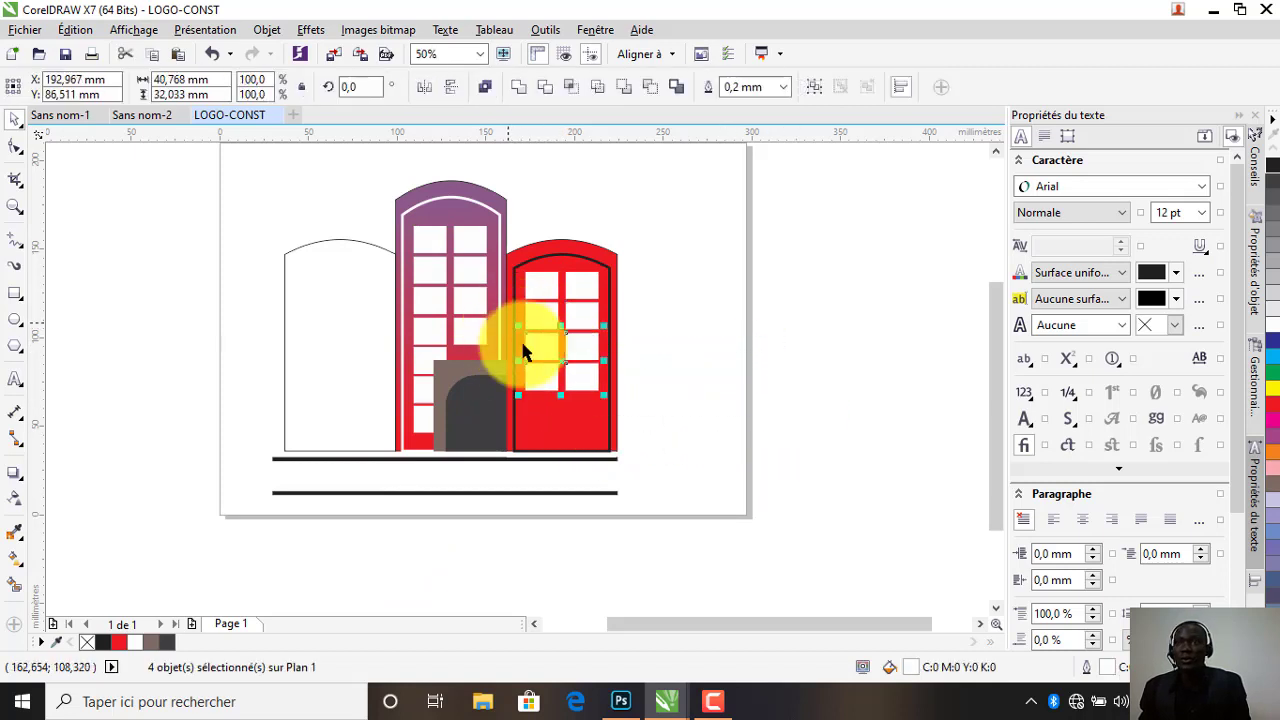
left_click_drag(563, 376, 558, 426)
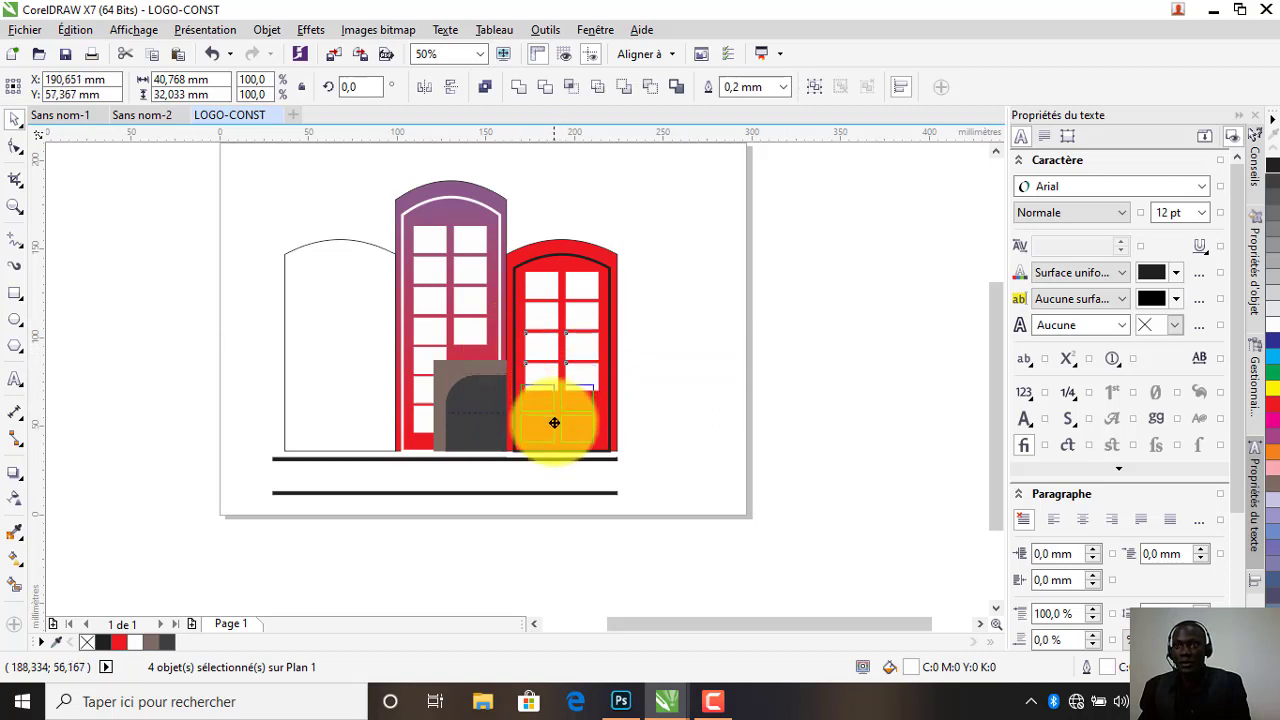
left_click(812, 381)
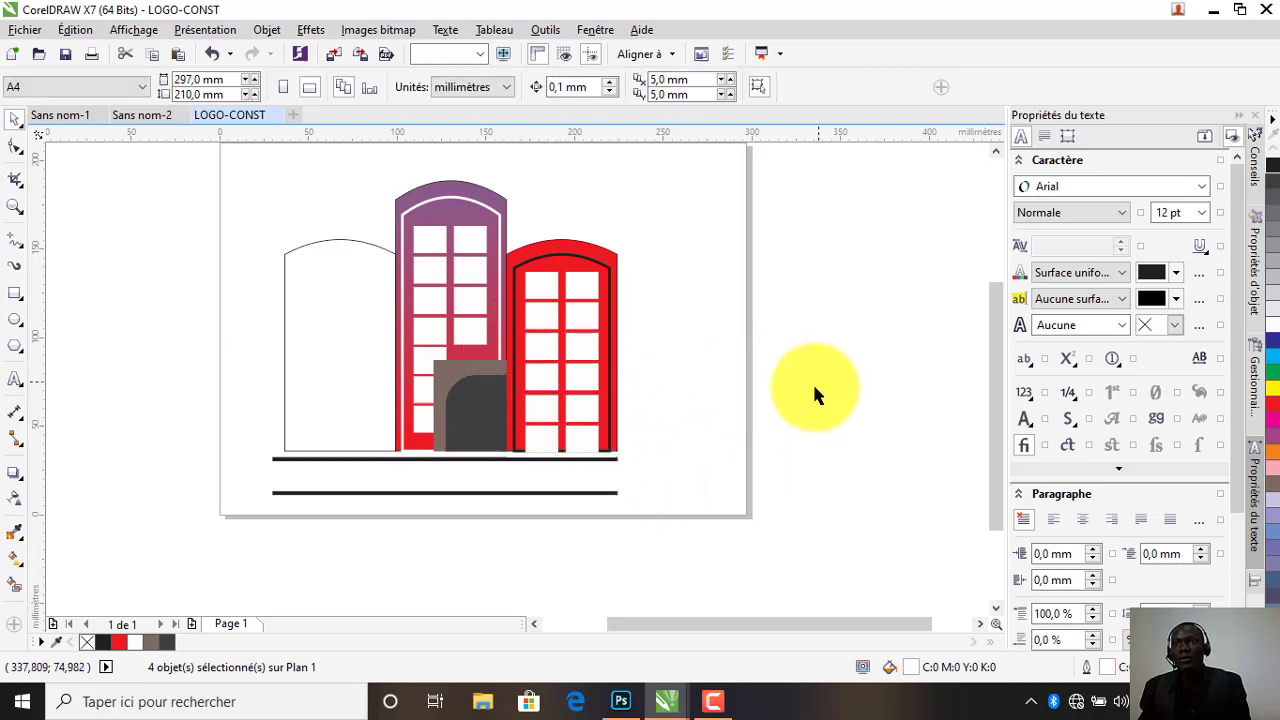
left_click(588, 452)
left_click(543, 443)
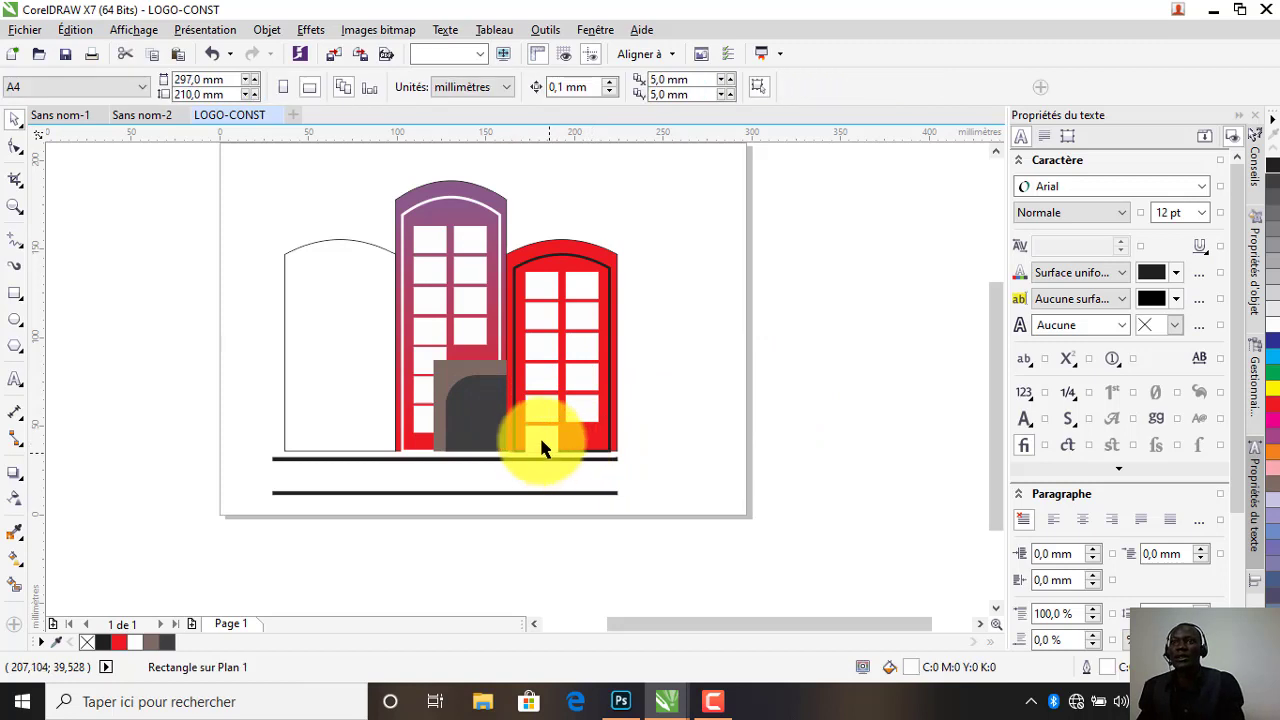
left_click(557, 455)
left_click(691, 469)
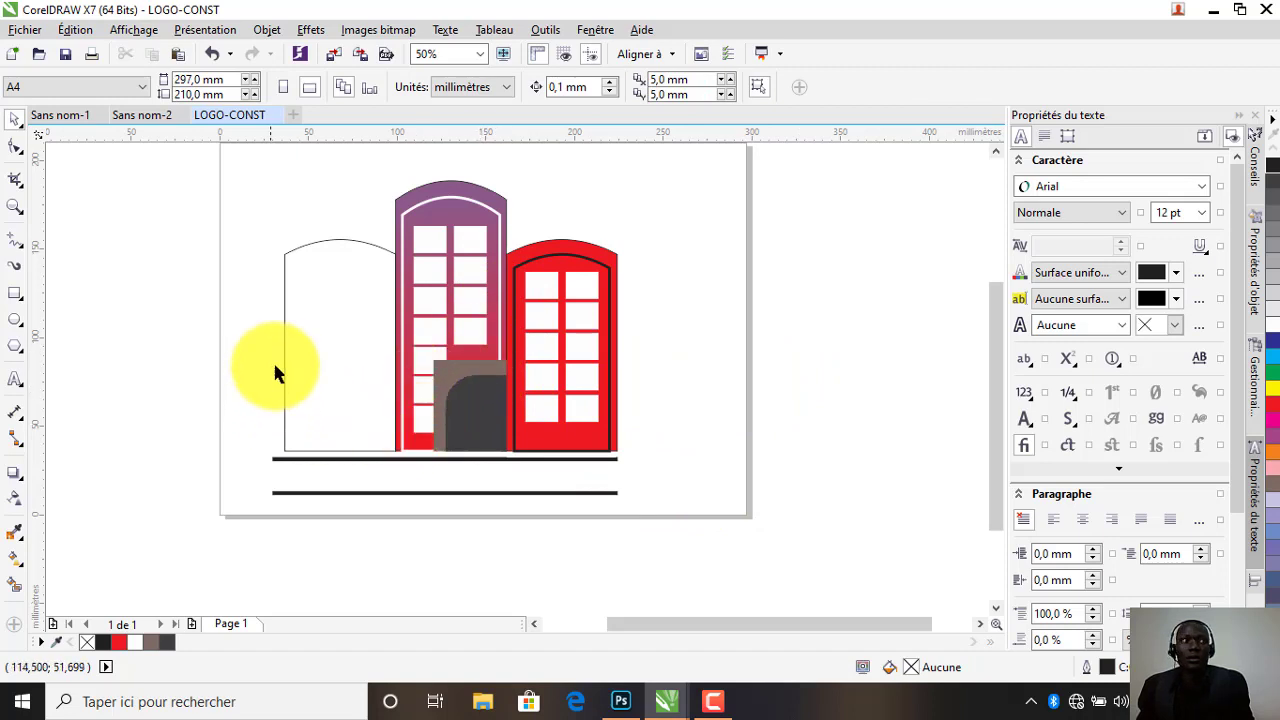
Copy the window grid onto the left tower and fill that tower red
left_click_drag(670, 440, 507, 258)
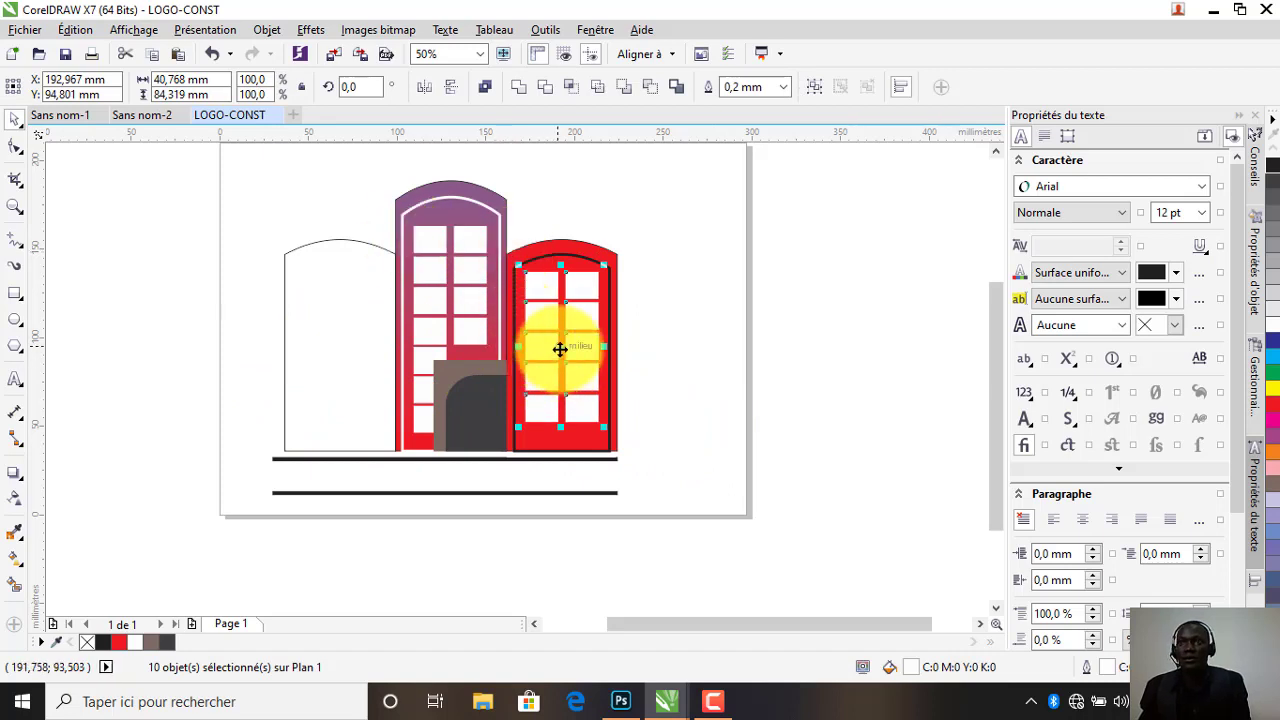
left_click_drag(559, 369, 336, 342)
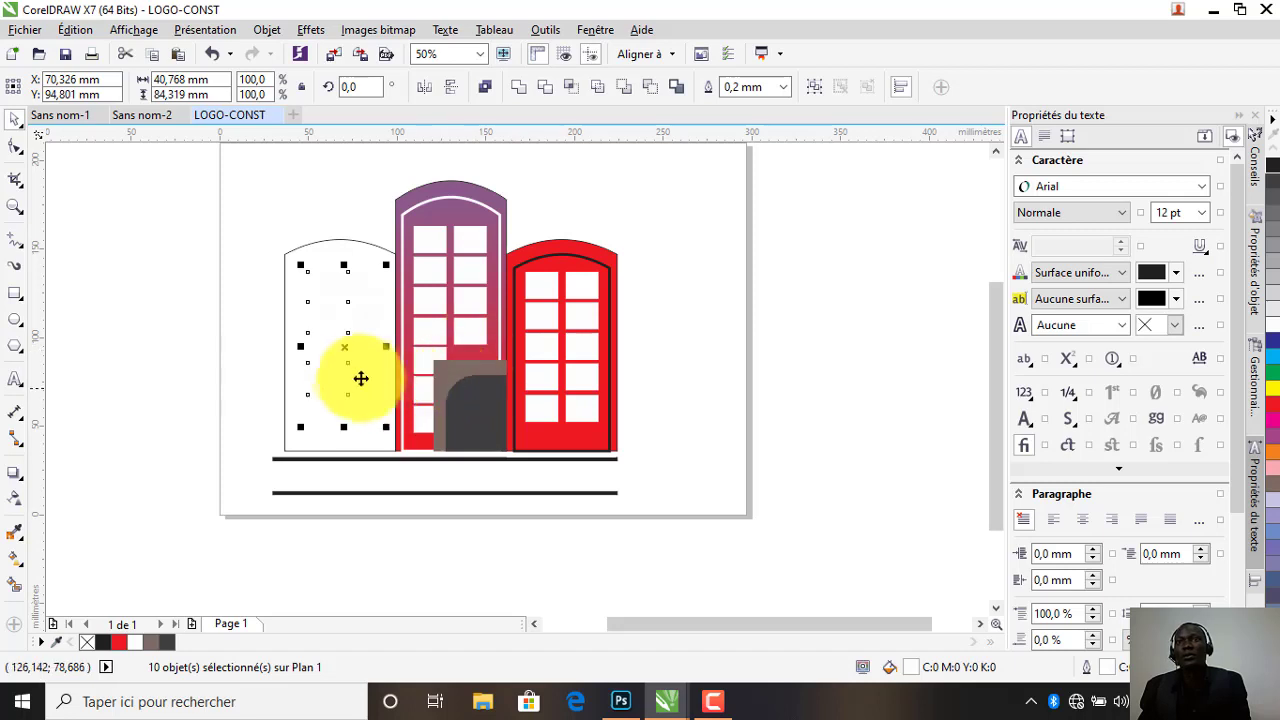
key("F5")
left_click(285, 314)
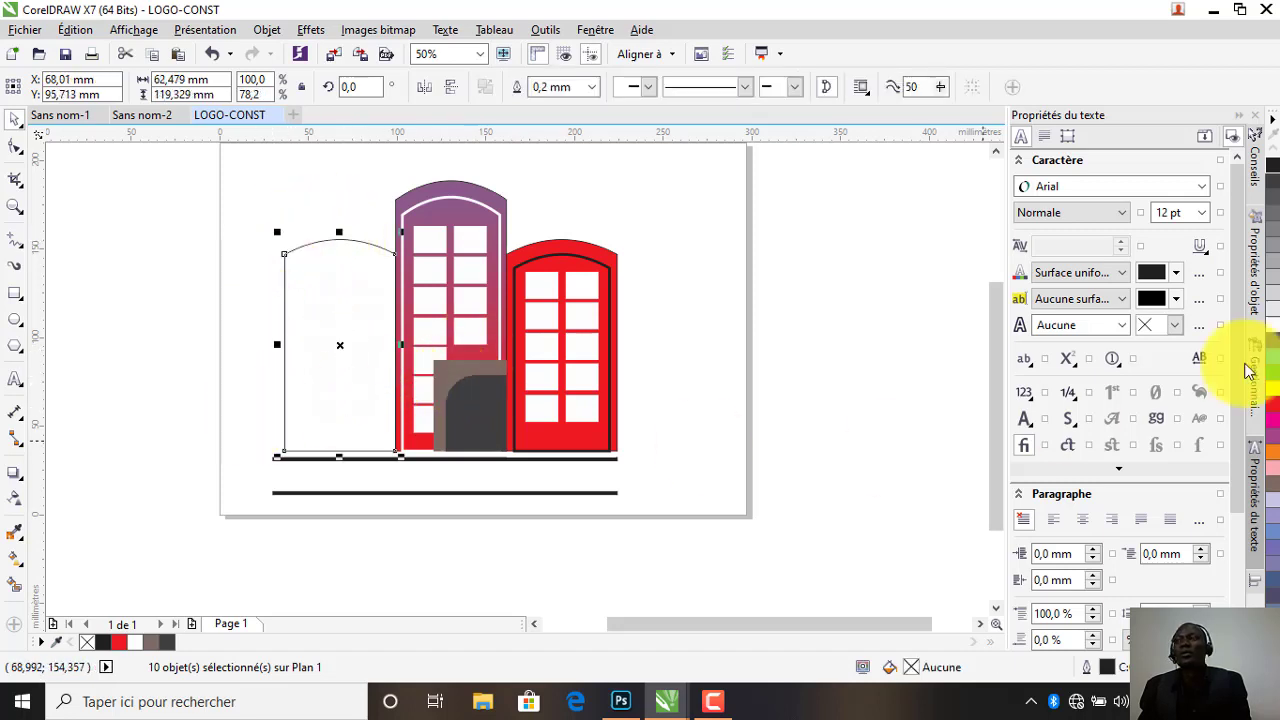
left_click(1272, 408)
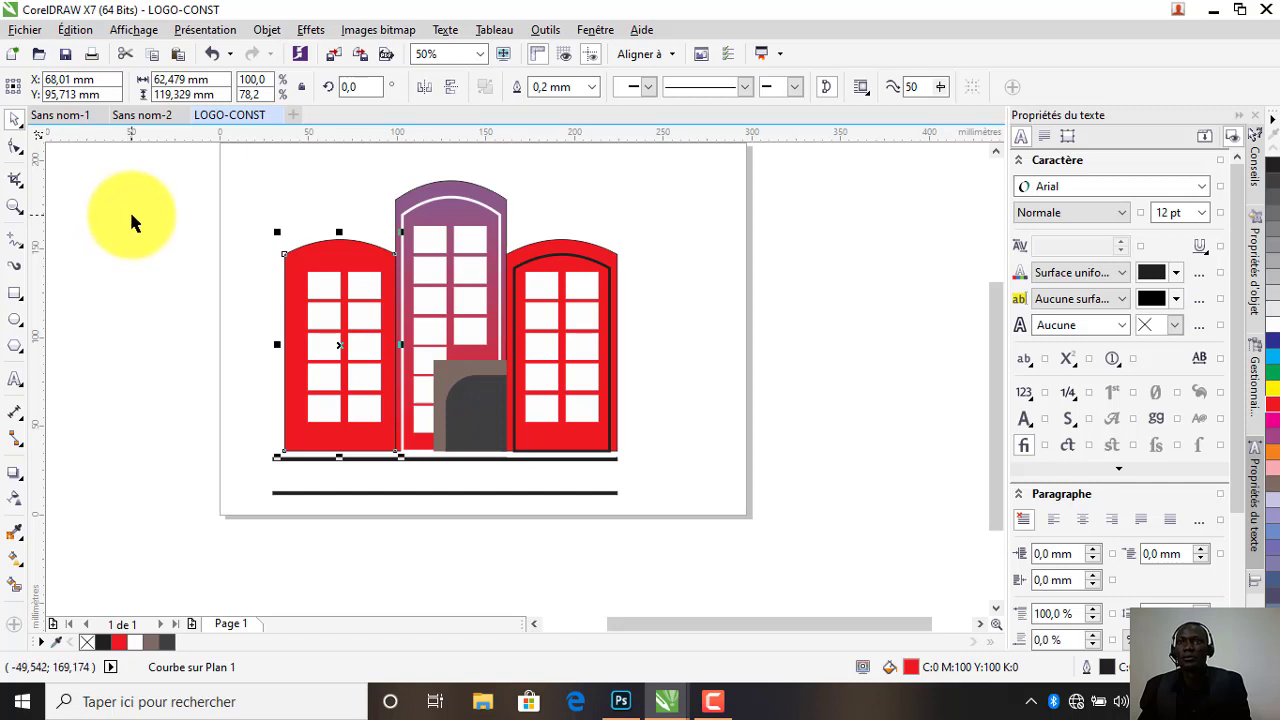
left_click_drag(195, 262, 385, 447)
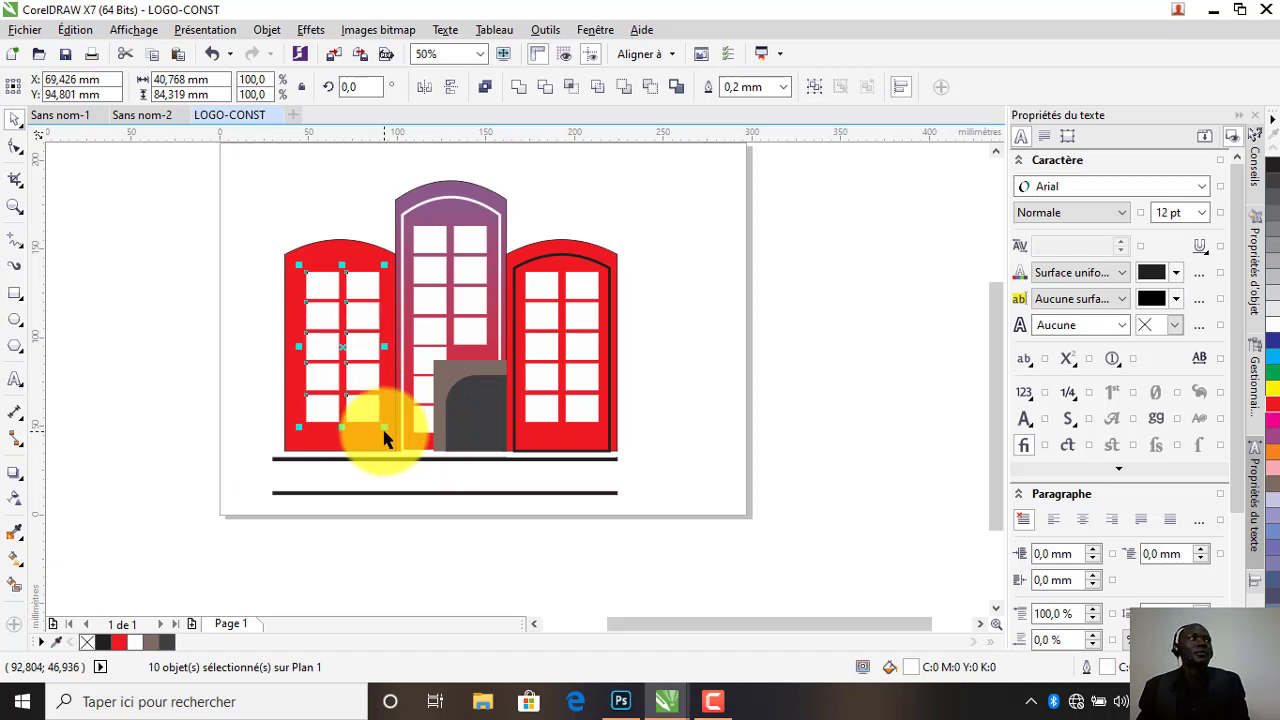
left_click(295, 235)
Add an inner arch scaled to 86%, stretched to the base, with a 1.5 mm outline
left_click(313, 243)
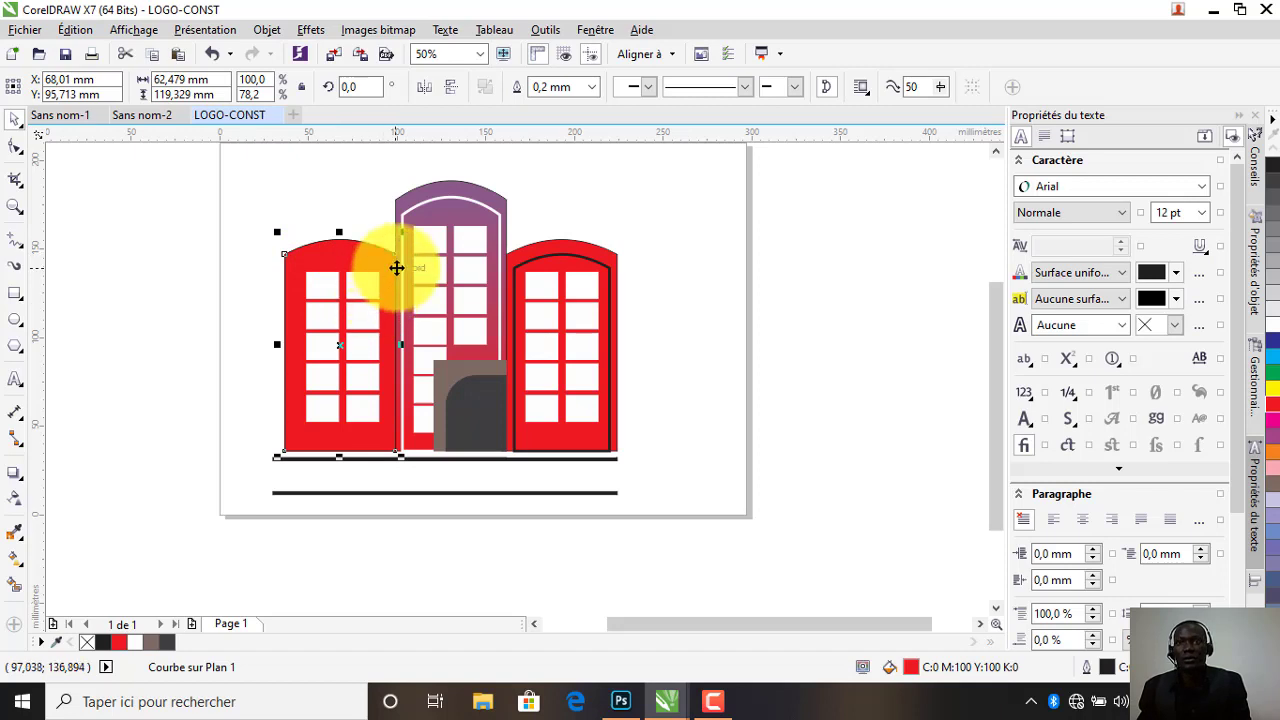
left_click_drag(399, 235, 400, 247)
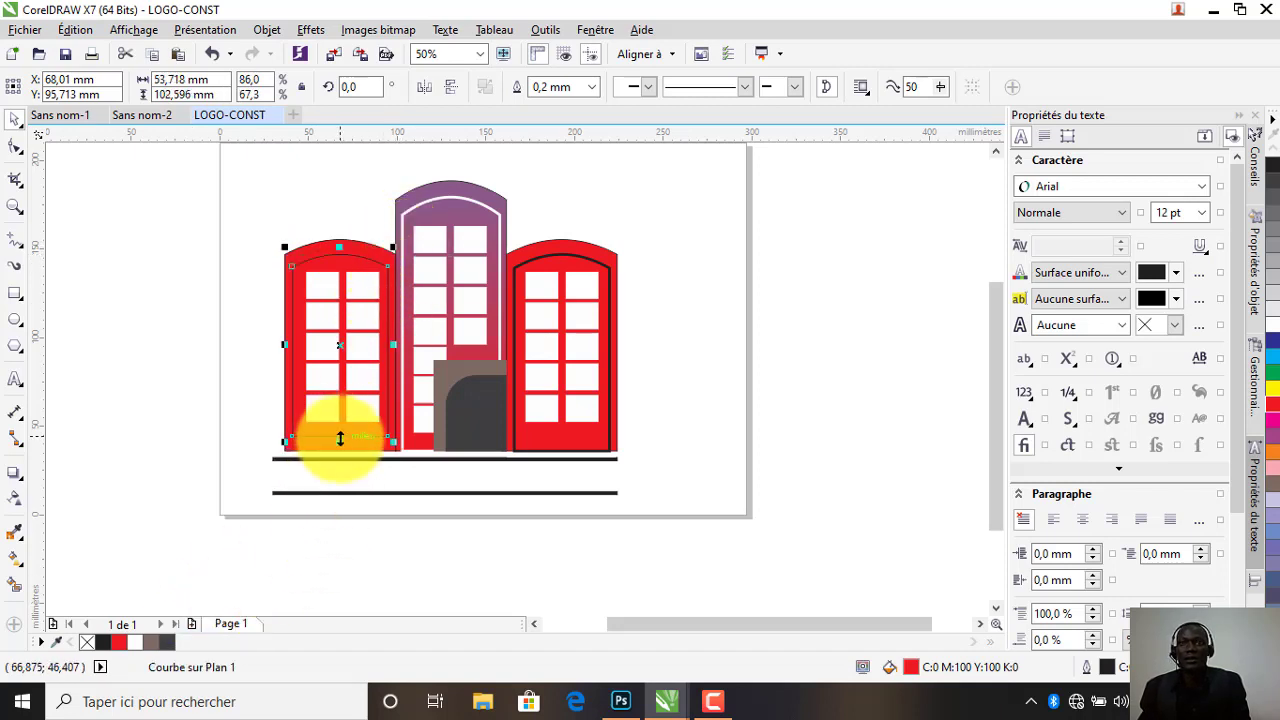
left_click_drag(342, 450, 342, 460)
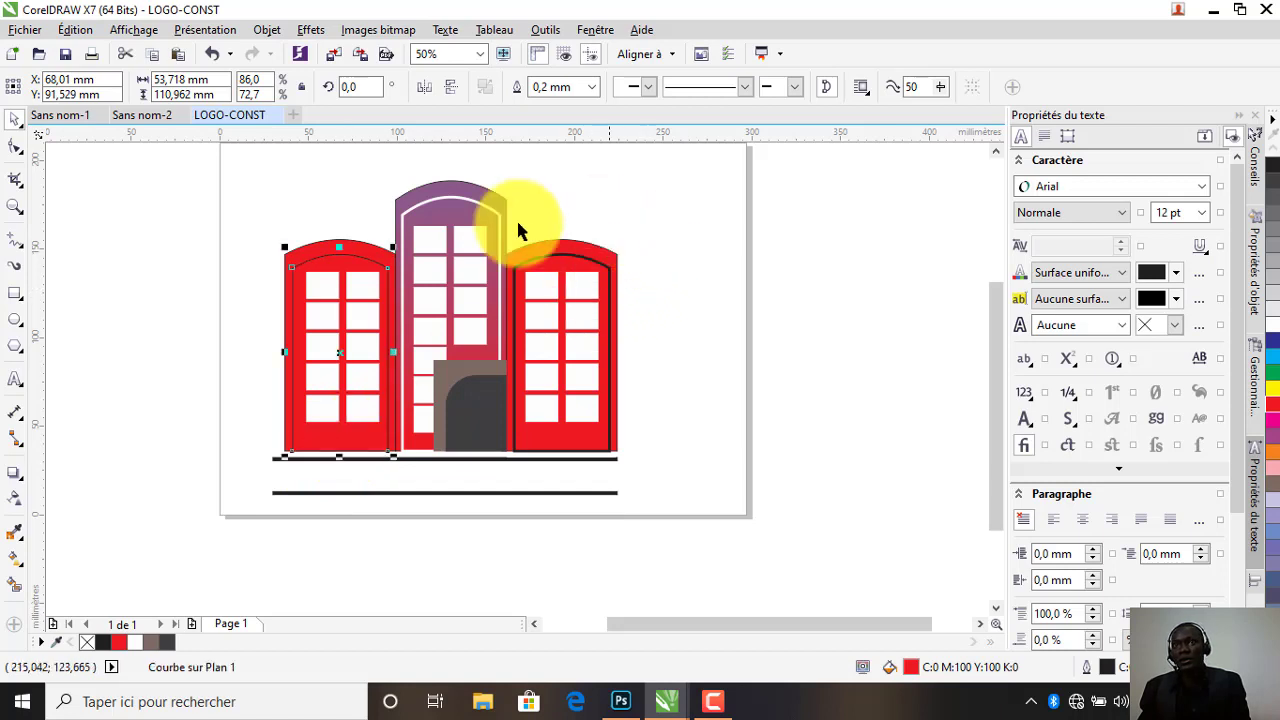
left_click(592, 87)
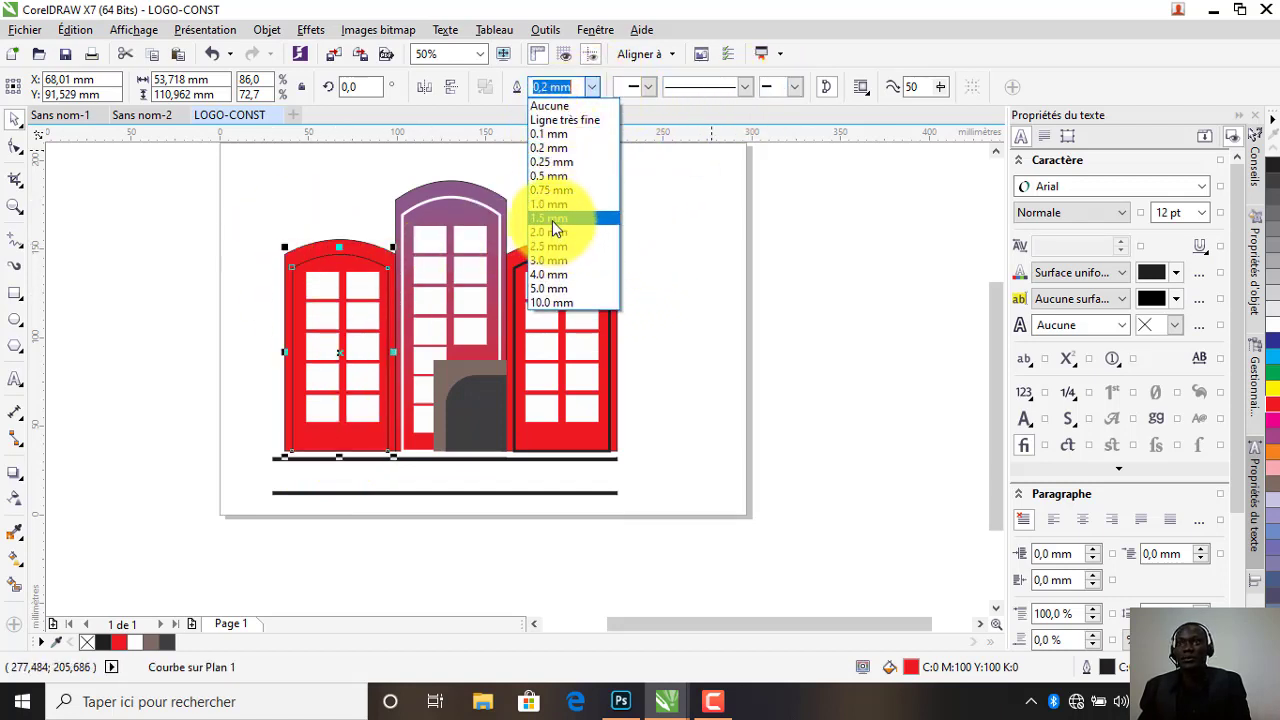
left_click(552, 220)
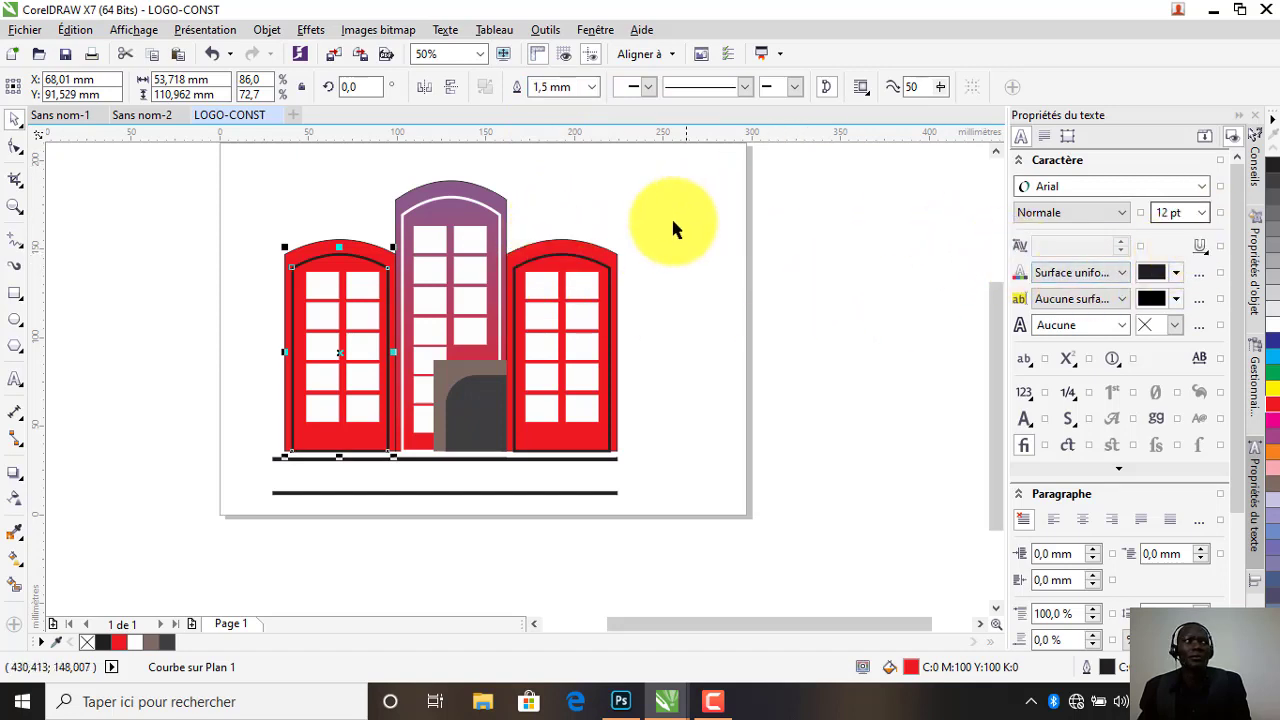
left_click(313, 175)
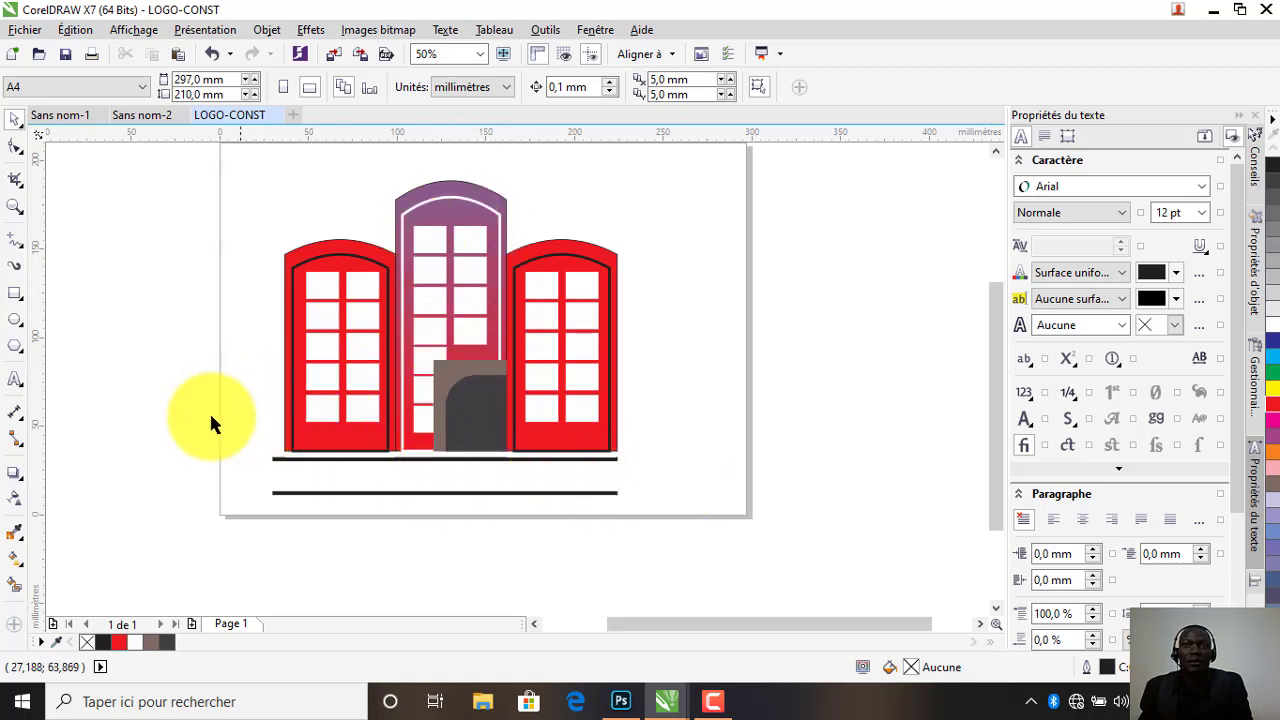
Add bold red 'BST CONSTRUCTION' text at about 32 pt, centred between the two base lines
left_click(16, 380)
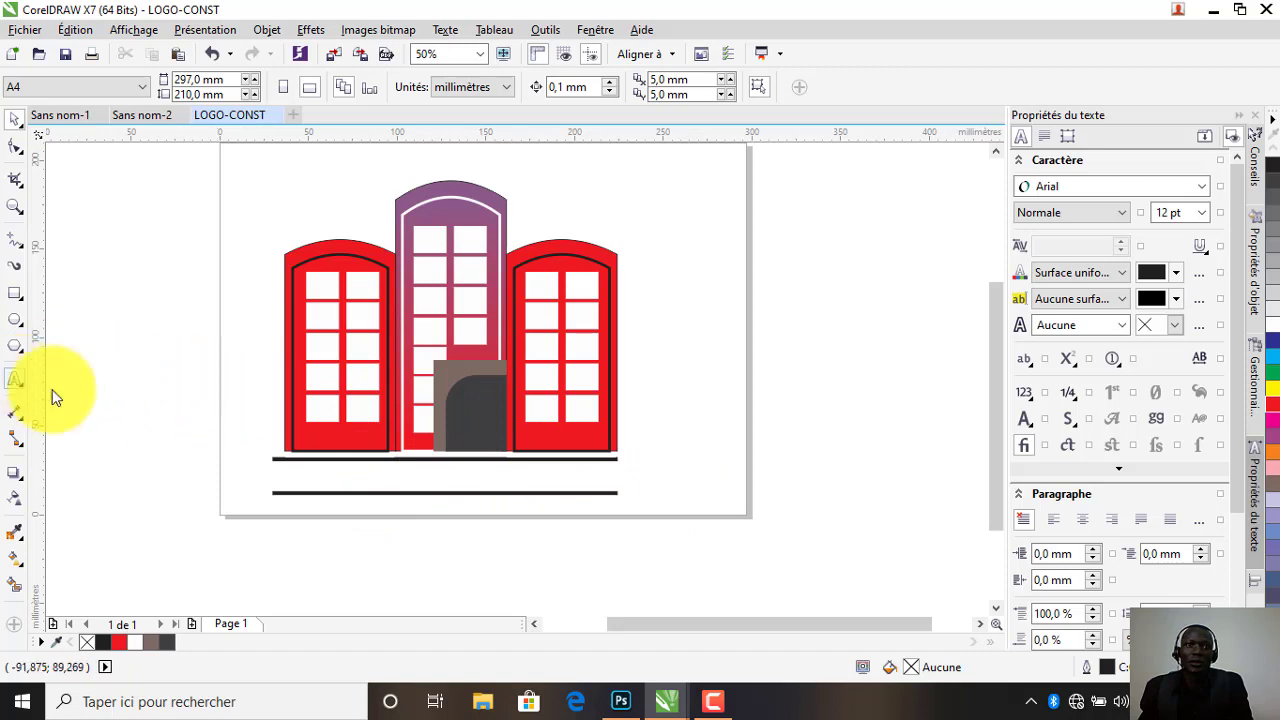
left_click(243, 472)
type("BST CONSTRUCTION")
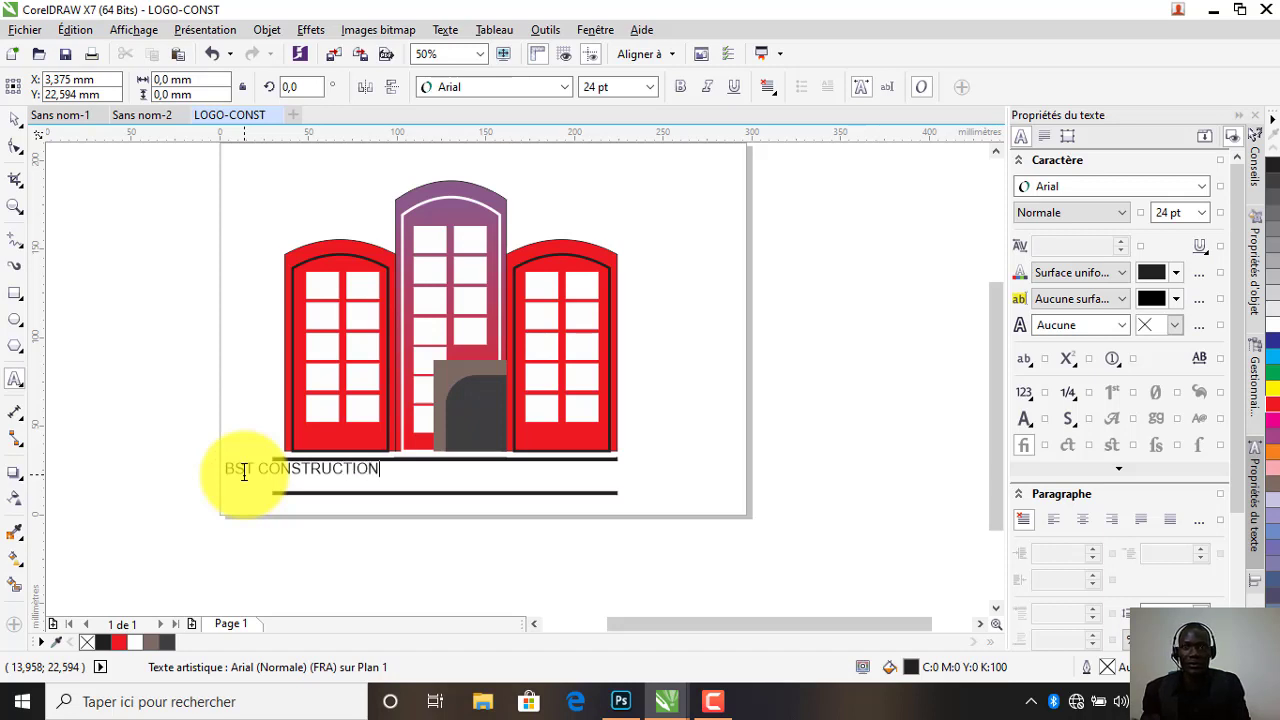
left_click(244, 472)
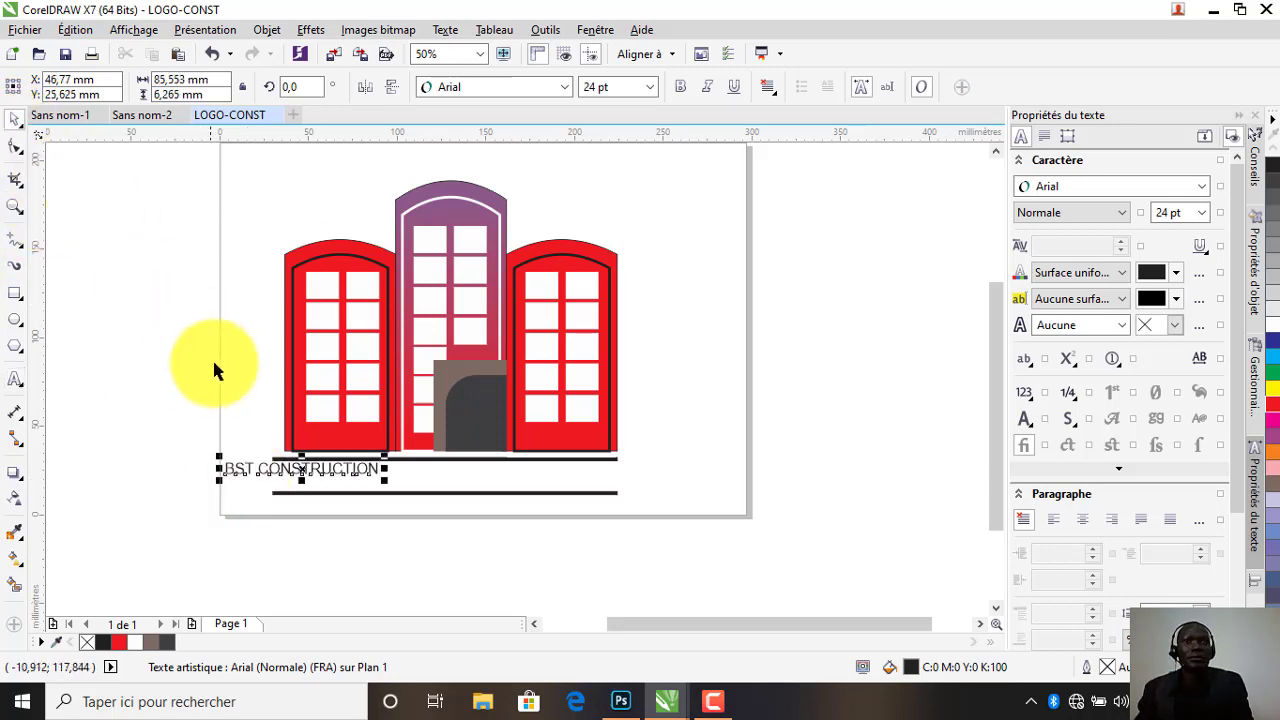
left_click_drag(263, 468, 418, 478)
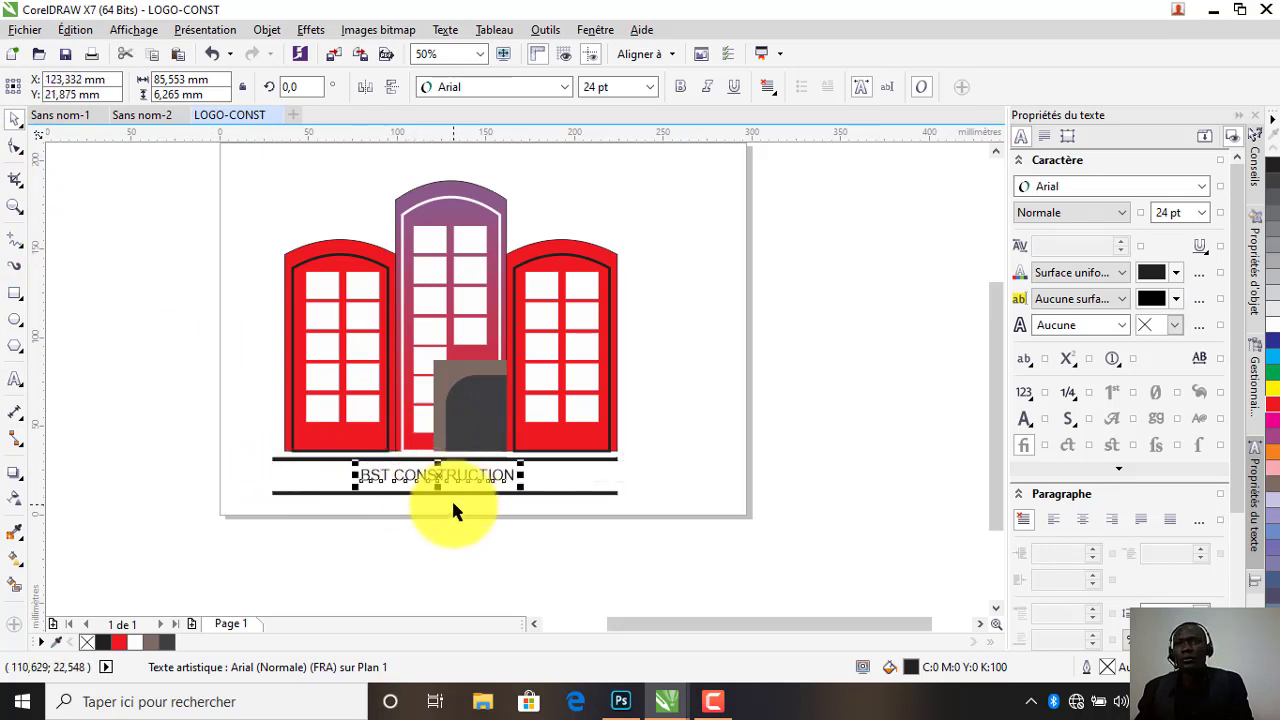
scroll(455, 505, "up", 1)
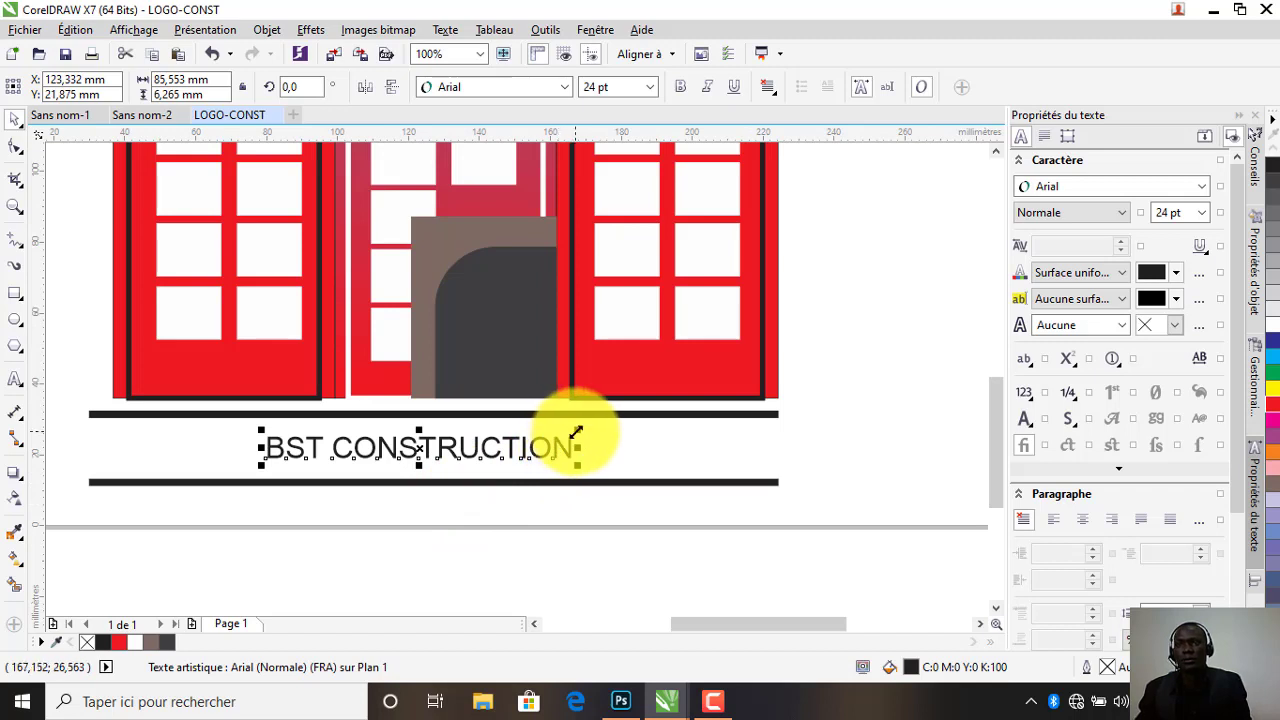
left_click_drag(577, 432, 614, 430)
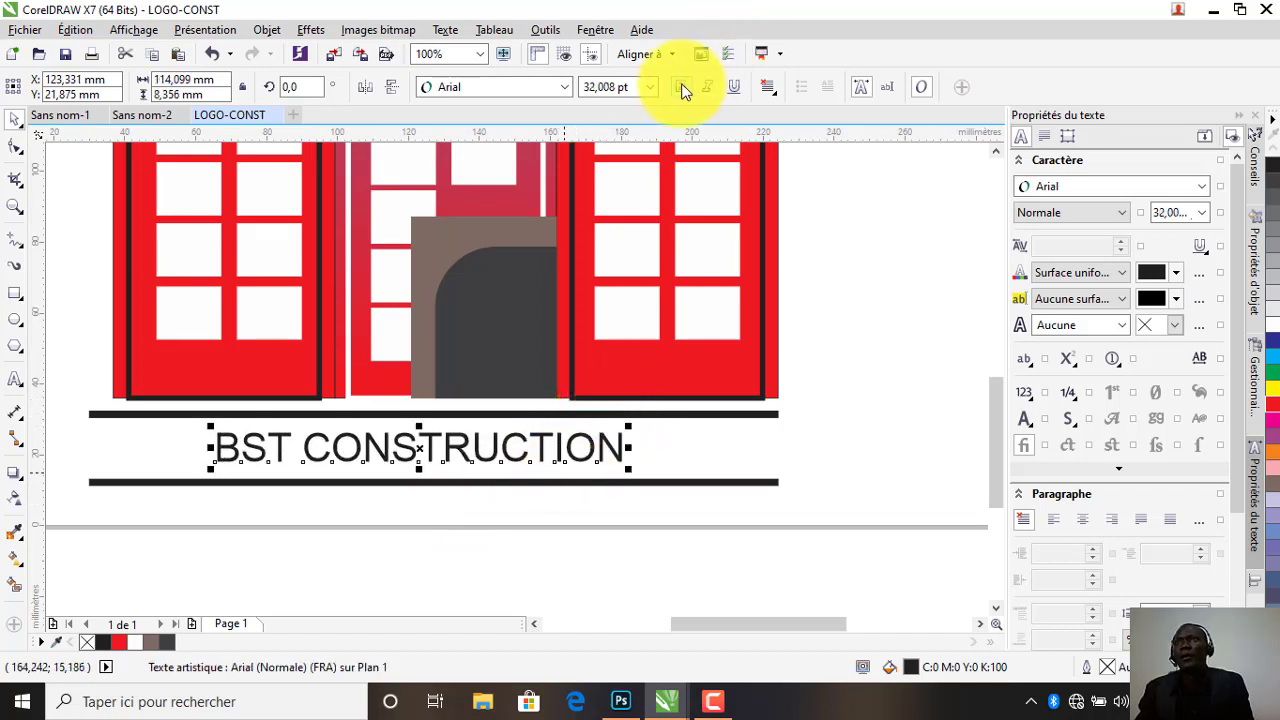
key("ctrl+b")
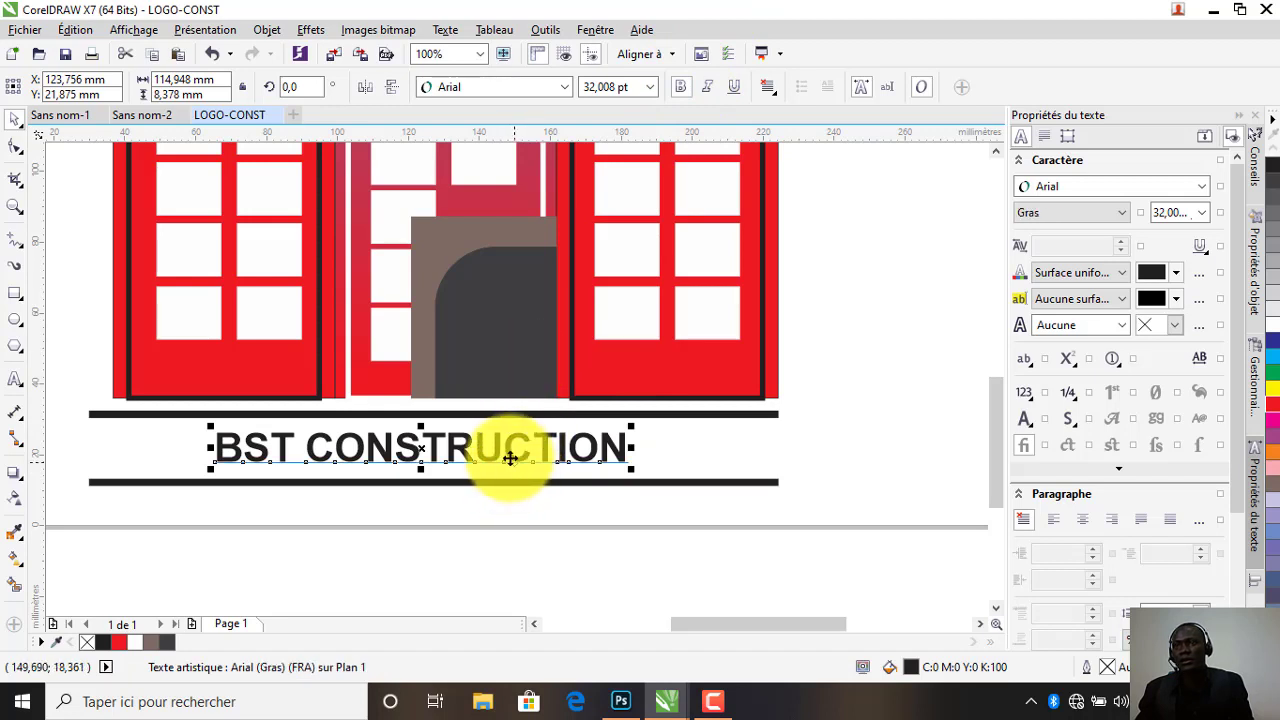
left_click(505, 455)
left_click_drag(505, 455, 505, 457)
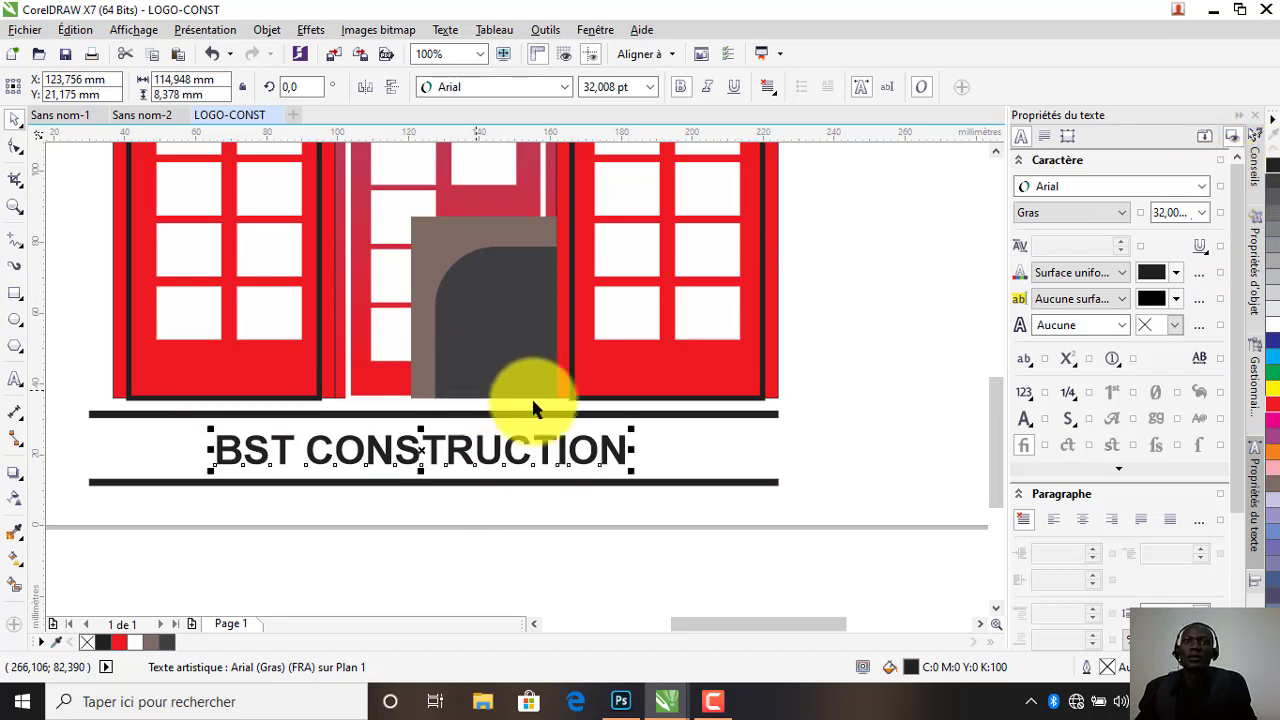
left_click_drag(1273, 404, 314, 430)
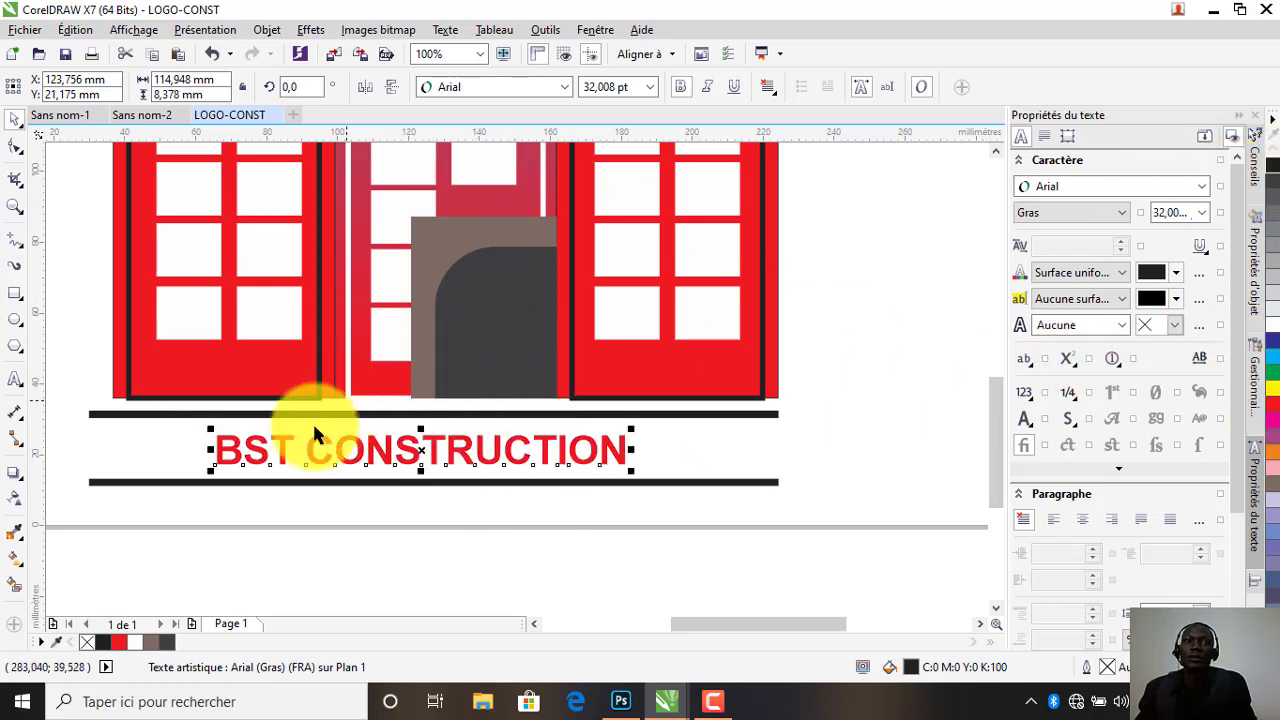
left_click(15, 565)
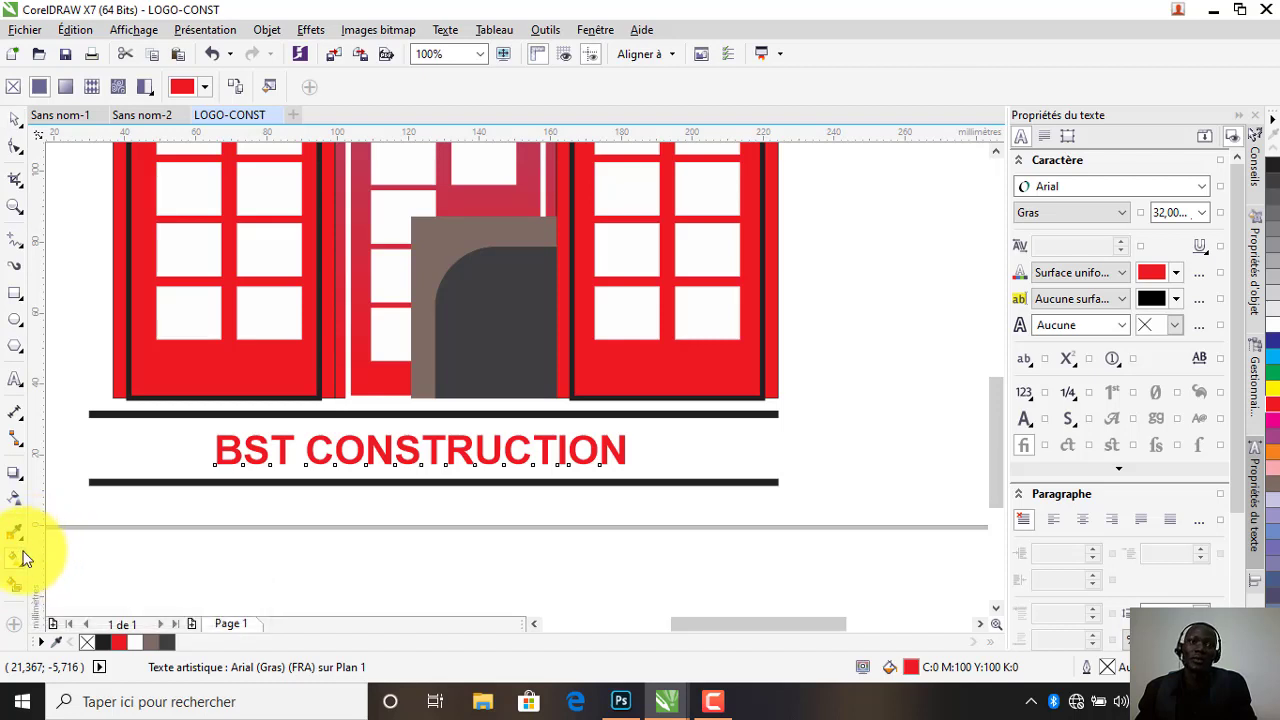
Apply a grey drop shadow to the BST CONSTRUCTION text, angled out to its left
left_click(24, 490)
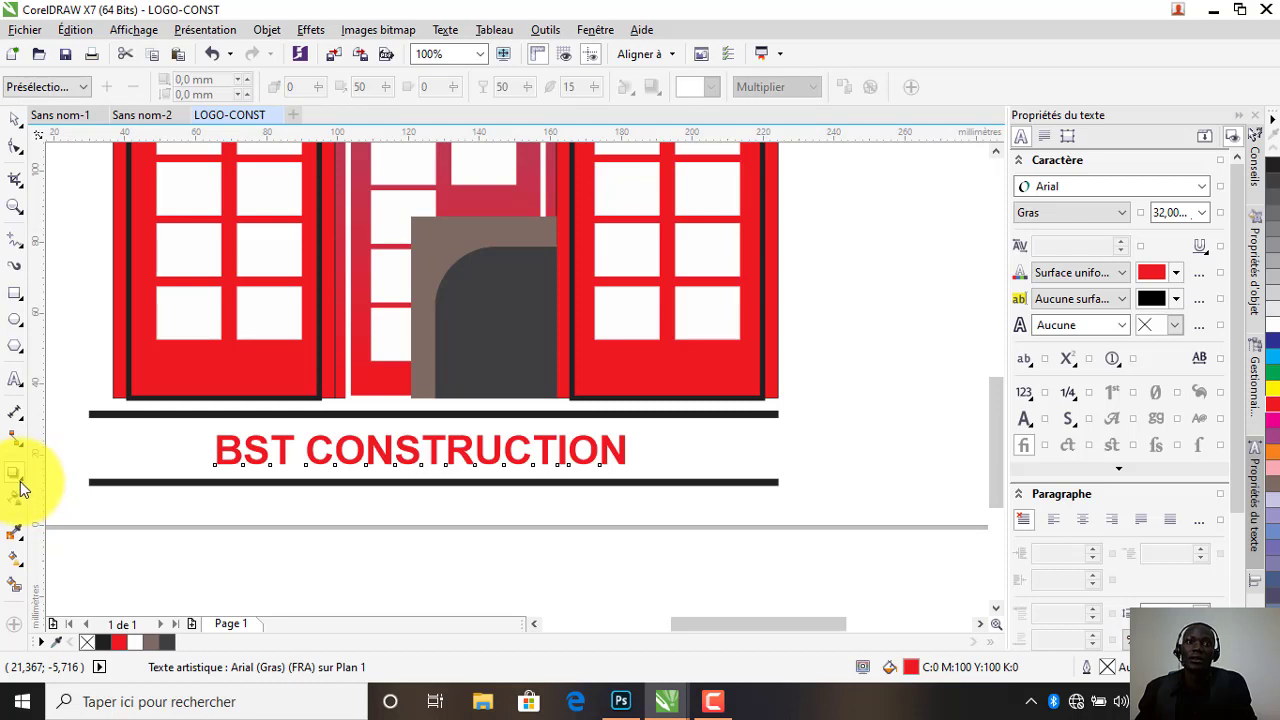
left_click(22, 484)
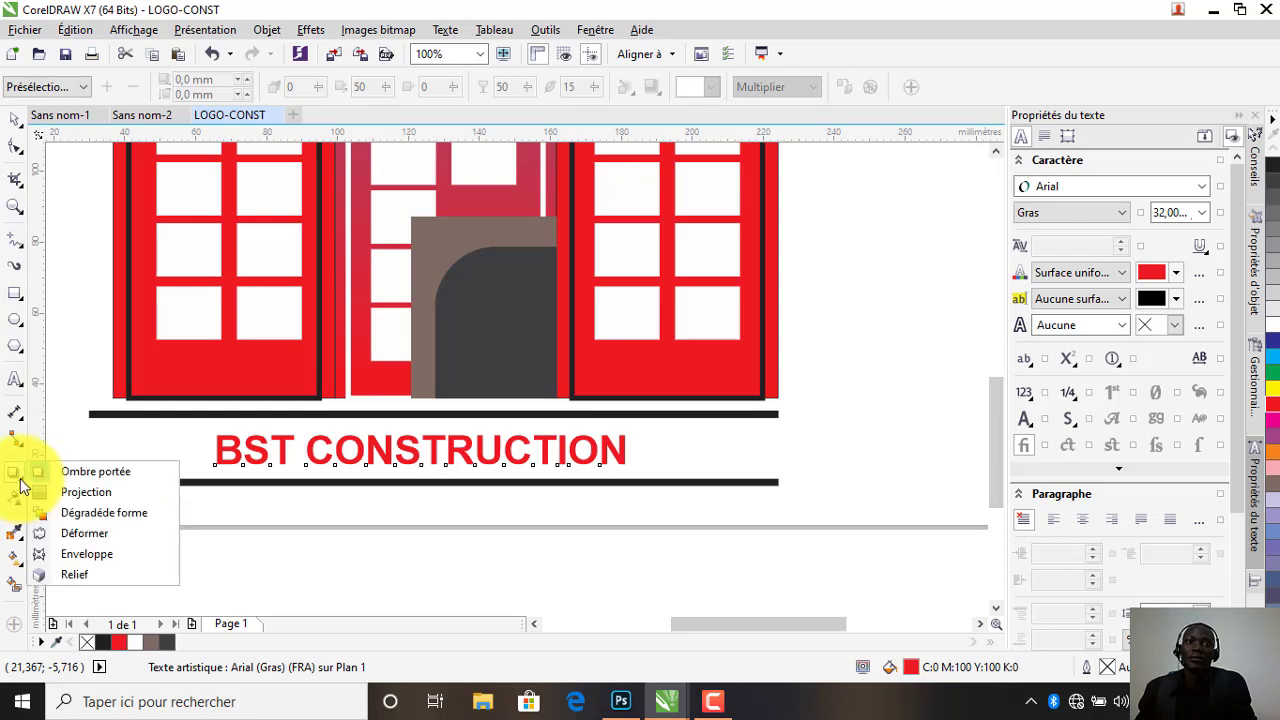
left_click(110, 474)
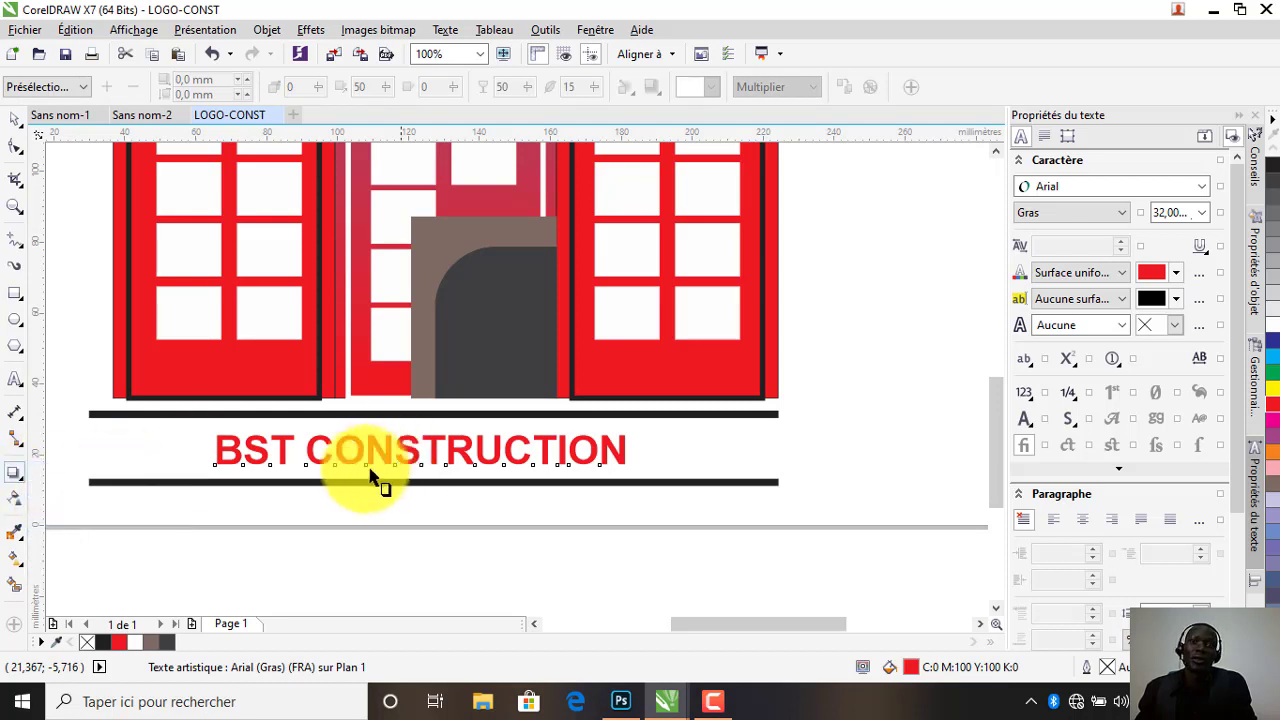
mouse_move(343, 462)
left_mouse_down()
mouse_move(365, 488)
mouse_move(337, 486)
left_mouse_up()
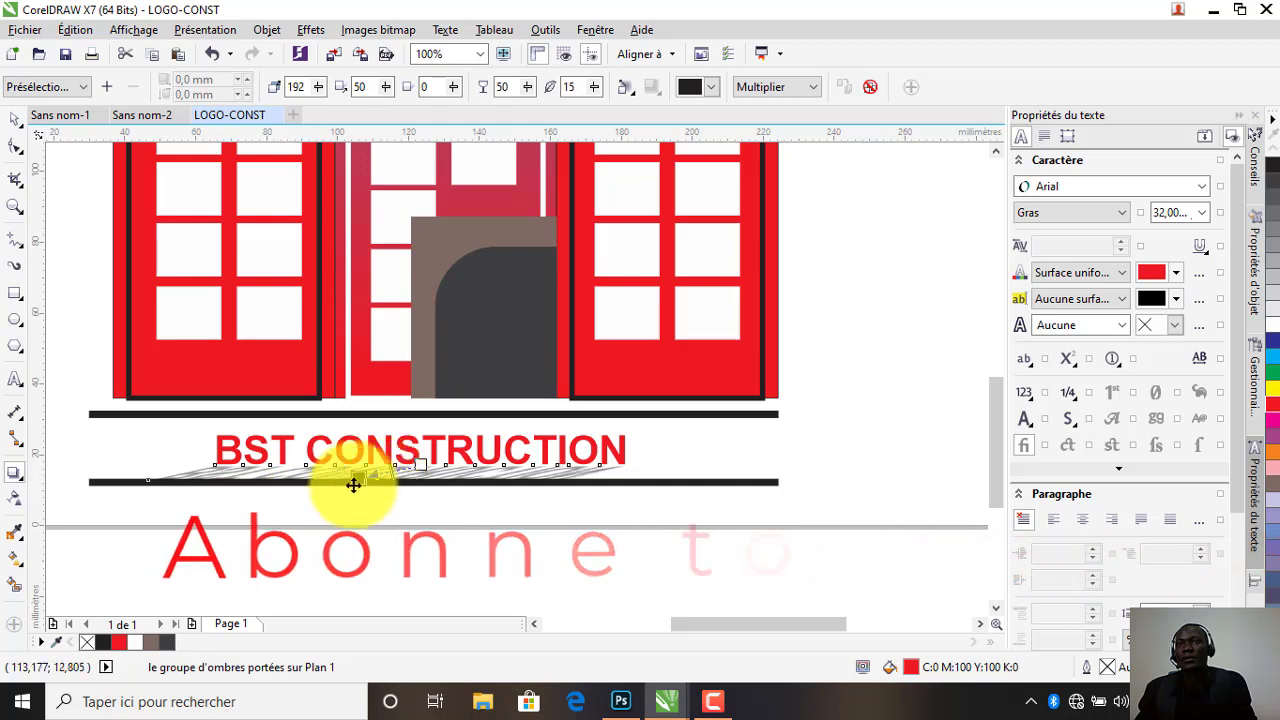
left_click_drag(362, 459, 251, 500)
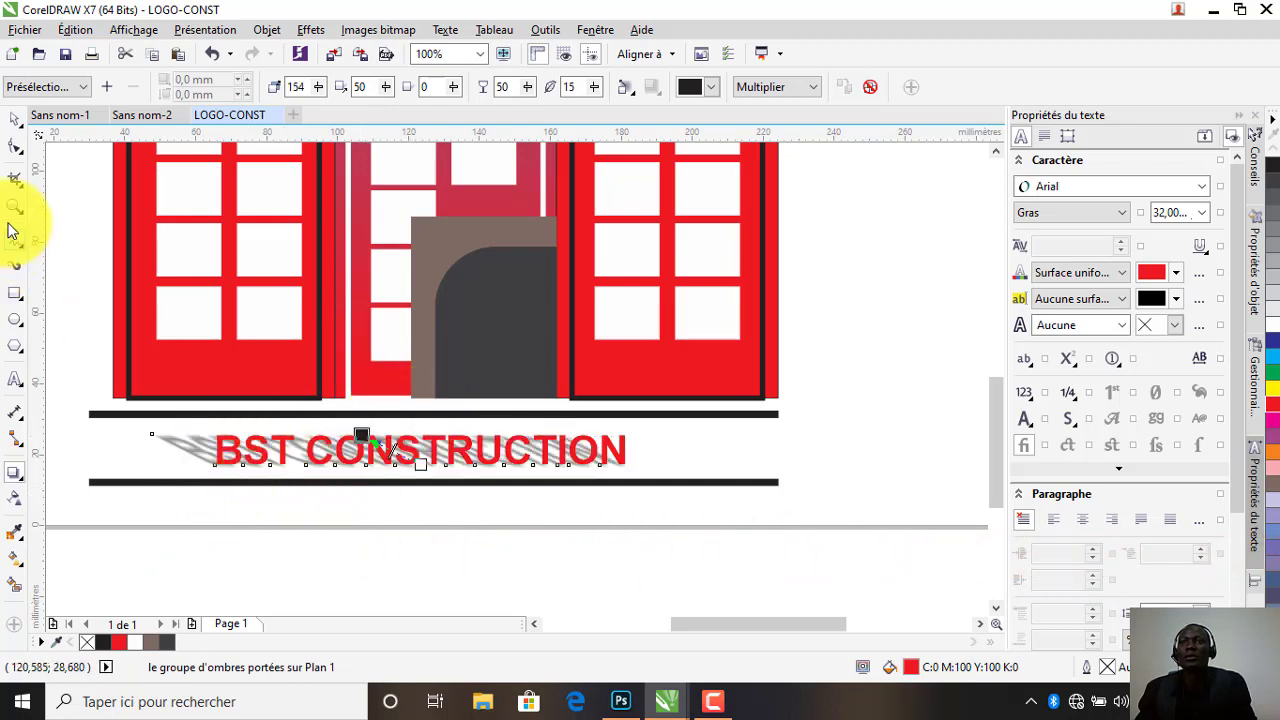
scroll(430, 395, "down", 2)
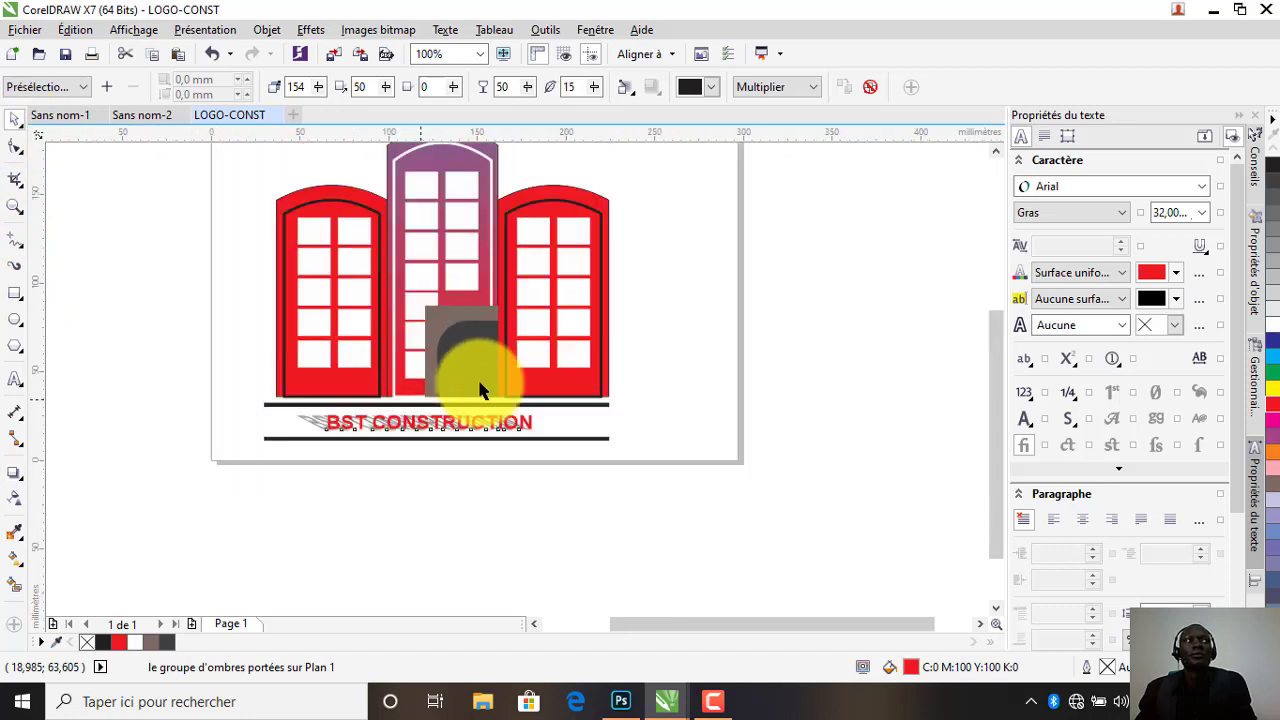
scroll(445, 402, "down", 2)
scroll(515, 371, "up", 2)
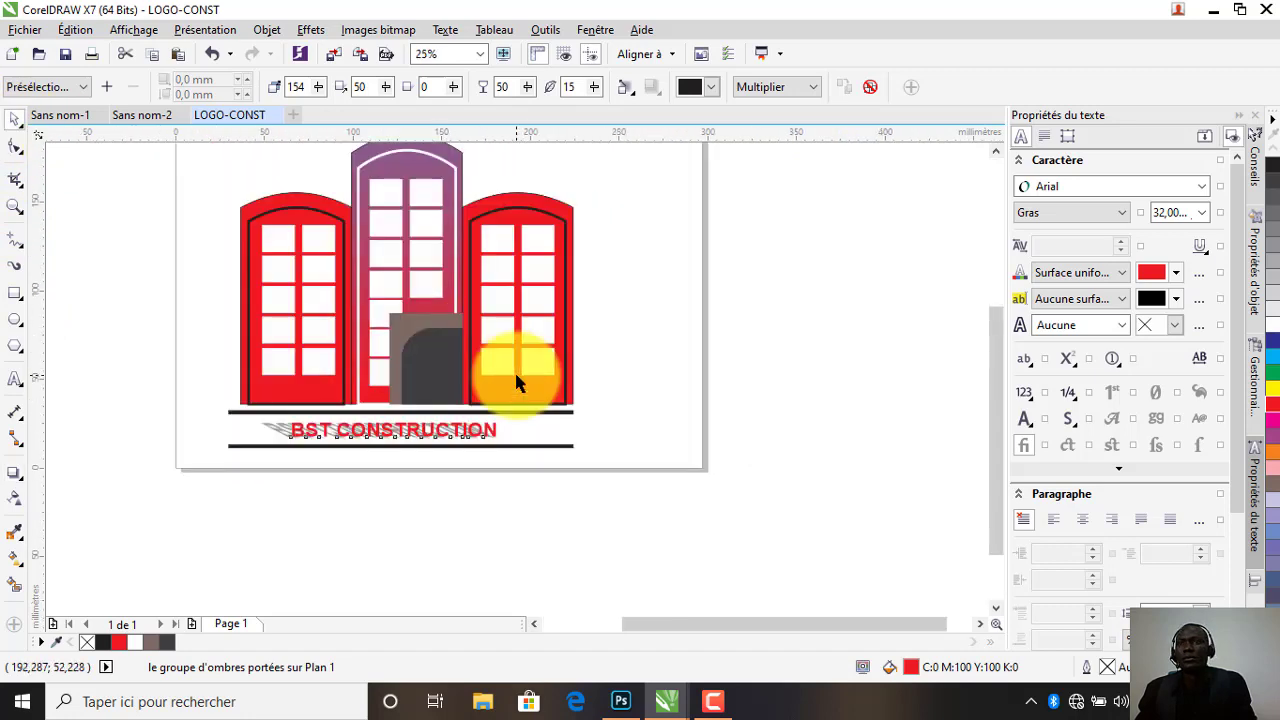
scroll(440, 270, "down", 2)
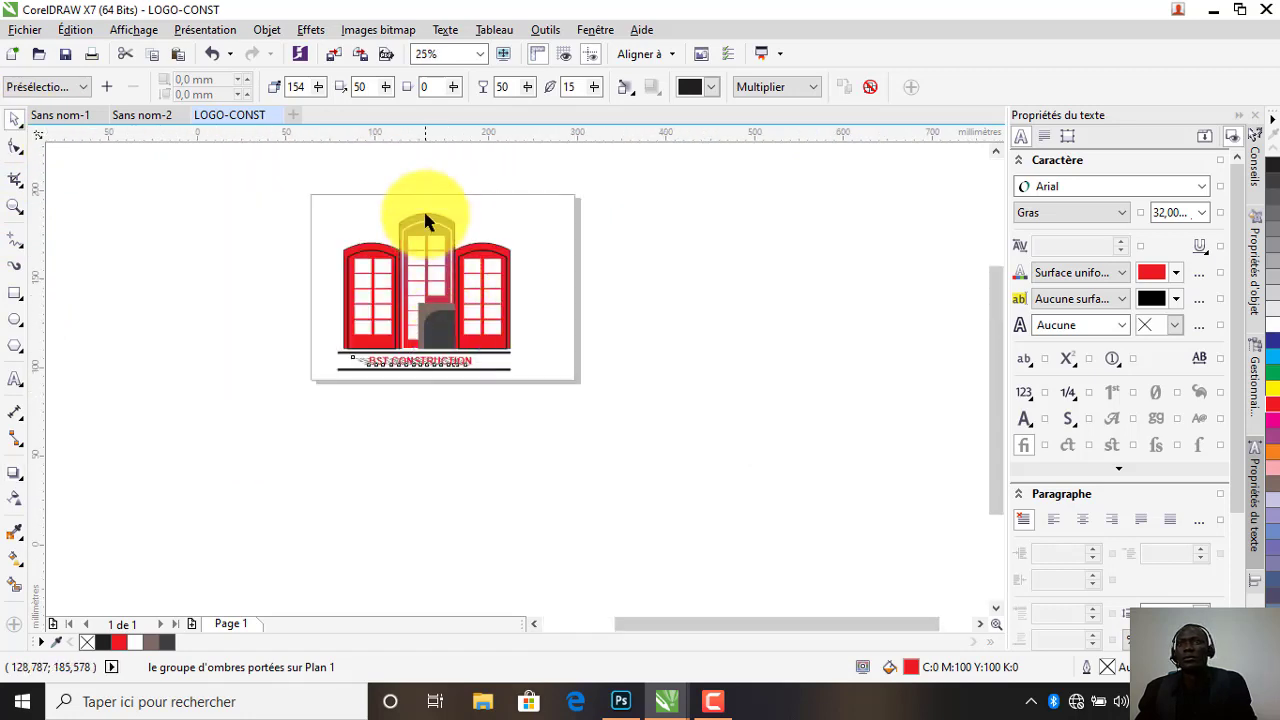
scroll(440, 220, "up", 2)
left_click(678, 322)
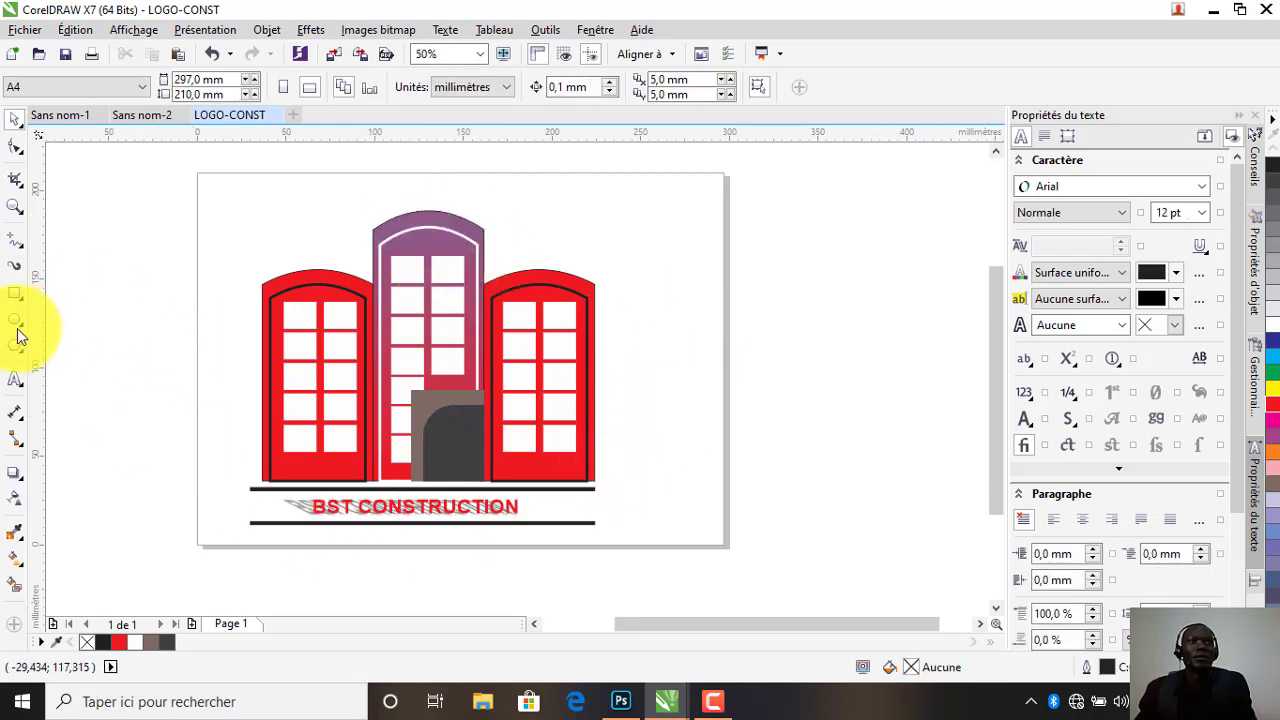
Draw a thin black bar at the left tower's base and copy it to the right tower's base
left_click(15, 293)
scroll(277, 465, "up", 2)
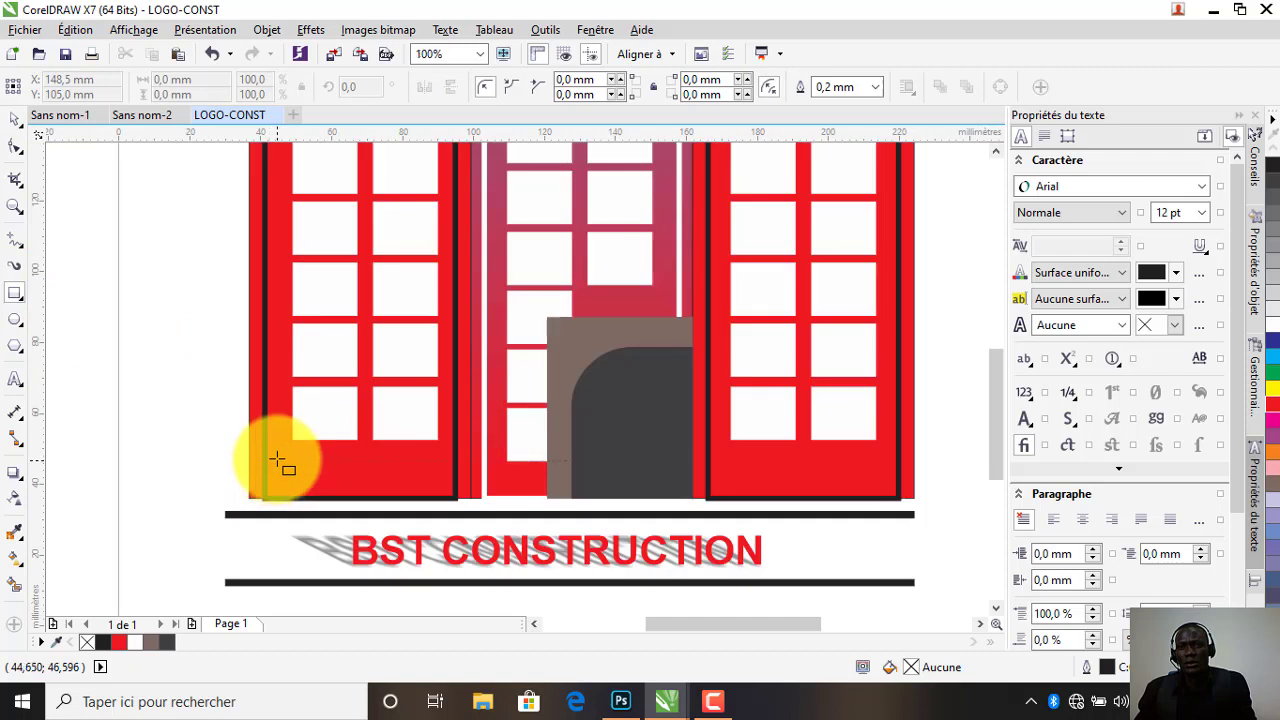
left_click_drag(277, 462, 446, 490)
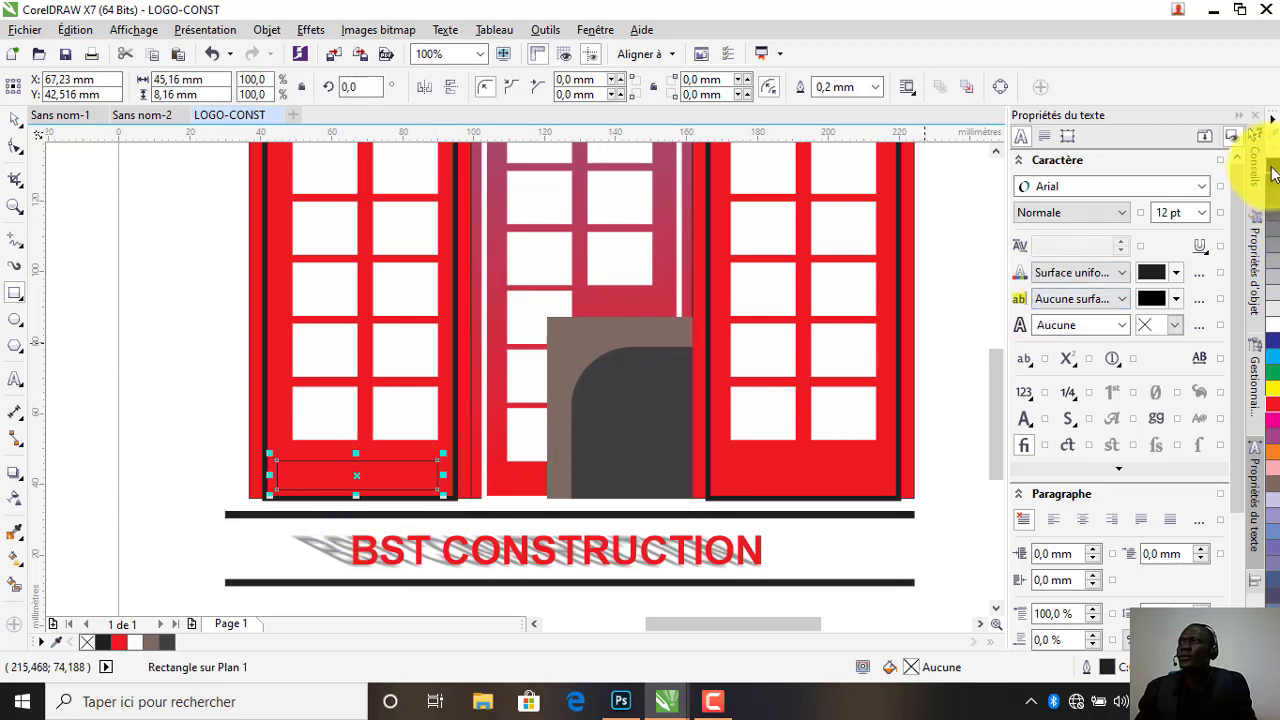
left_click(1272, 168)
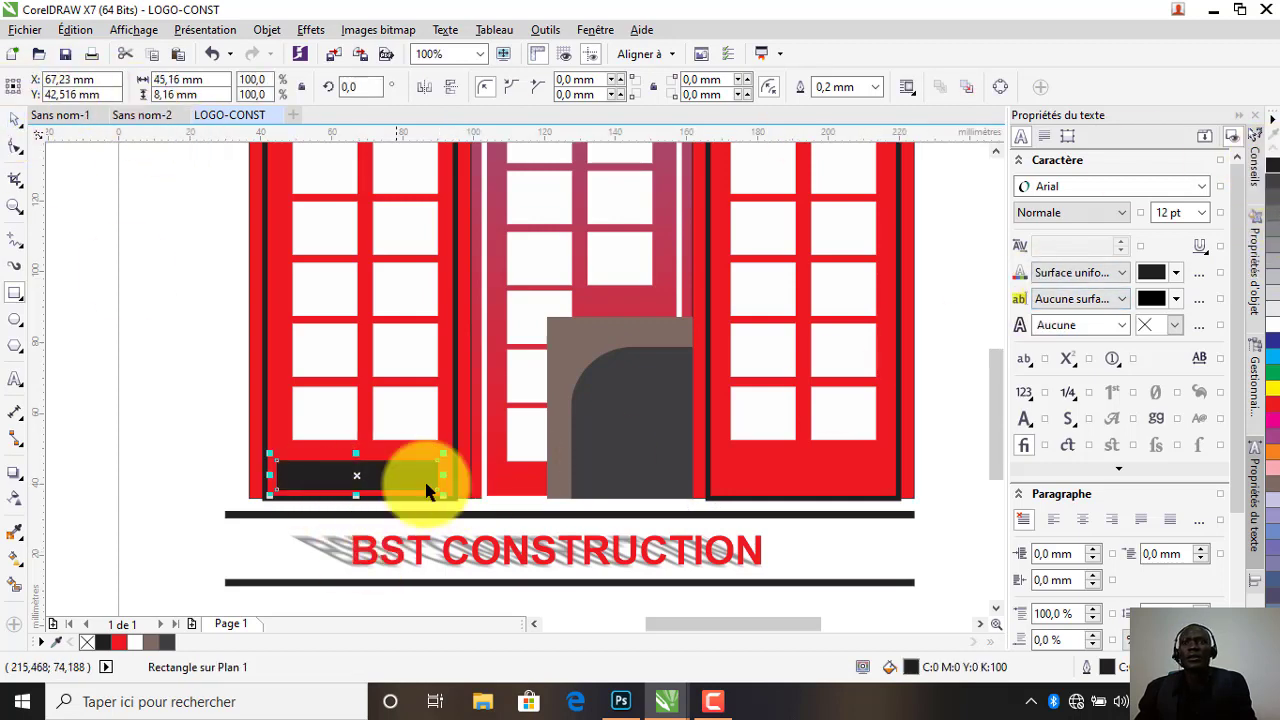
key("space")
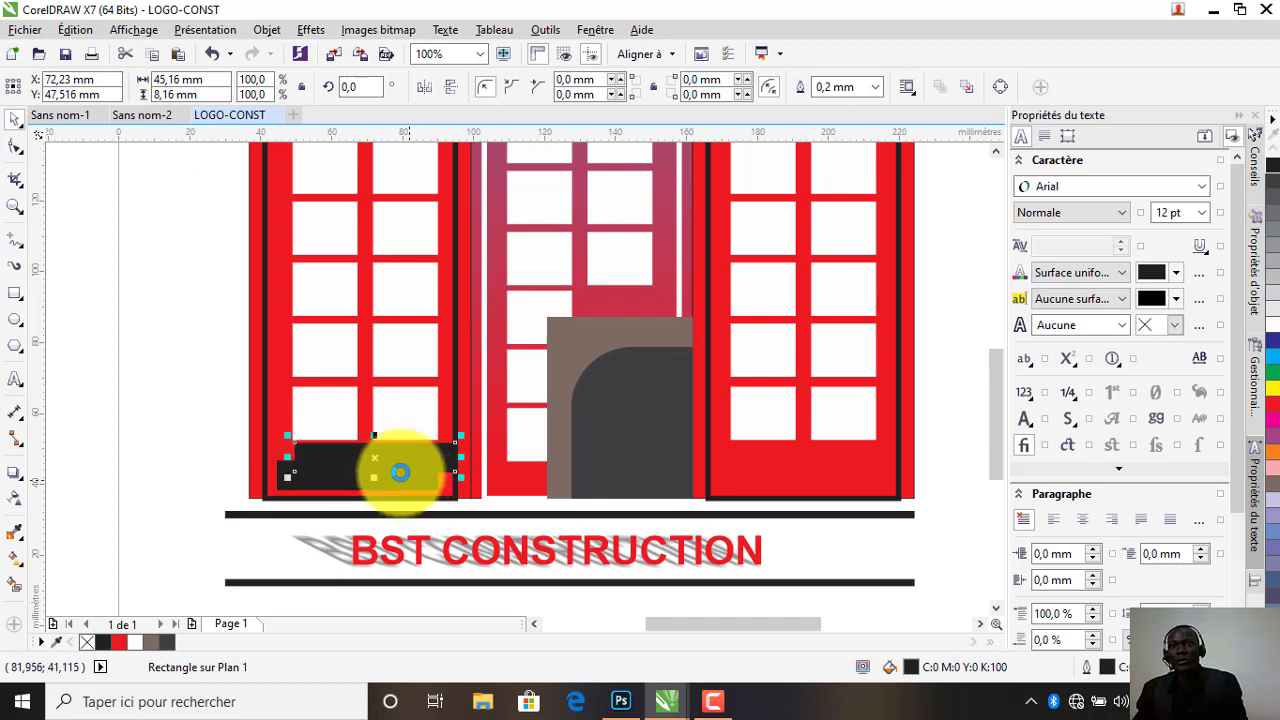
left_click_drag(409, 481, 829, 468)
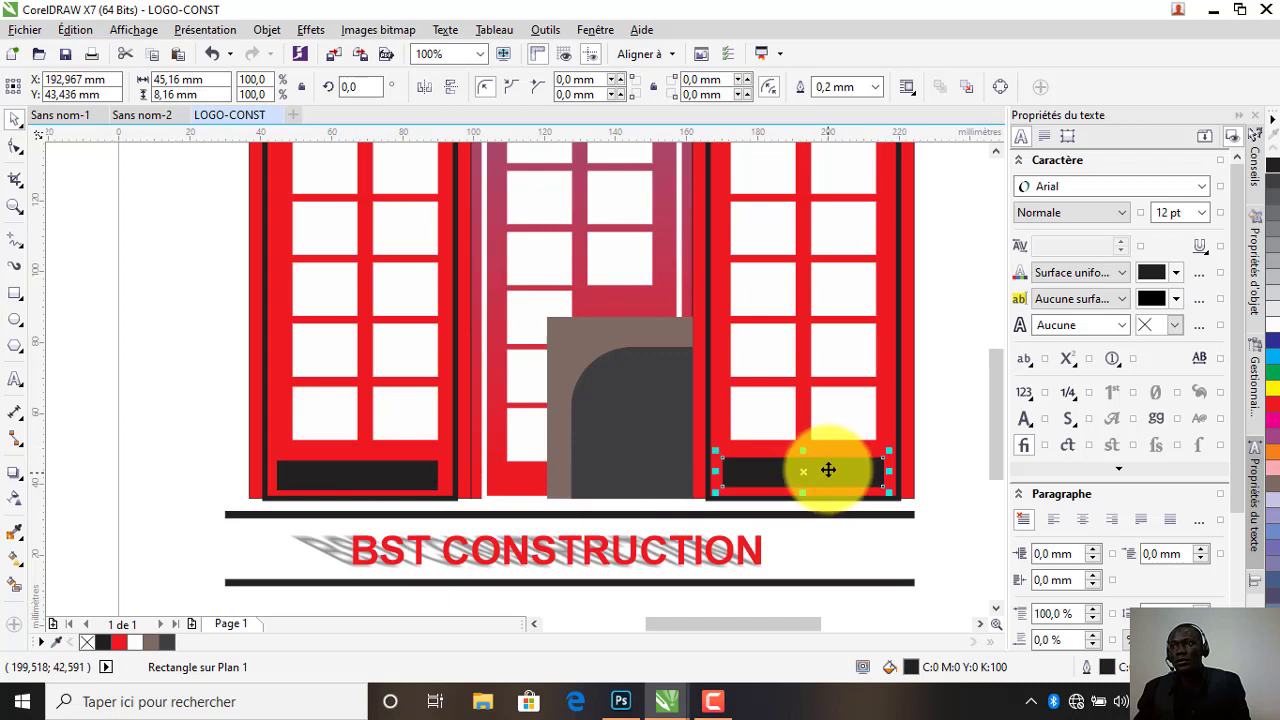
scroll(643, 420, "down", 3)
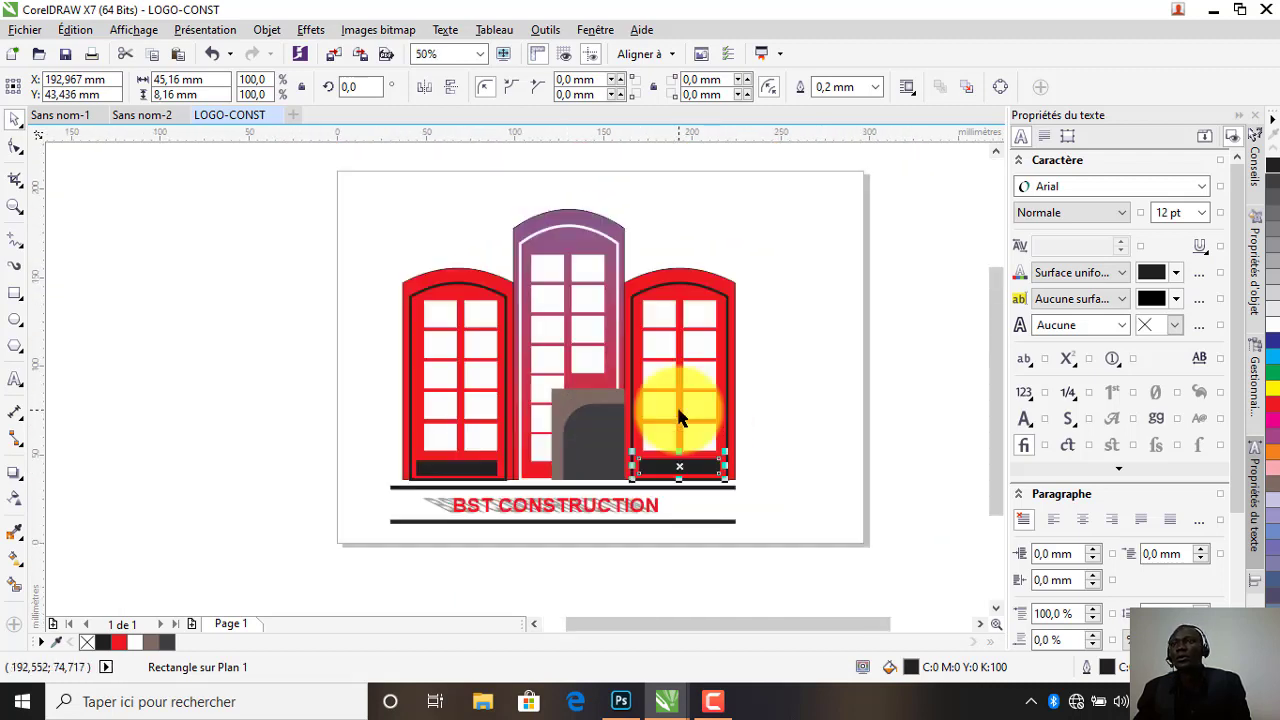
scroll(677, 417, "up", 1)
left_click(783, 333)
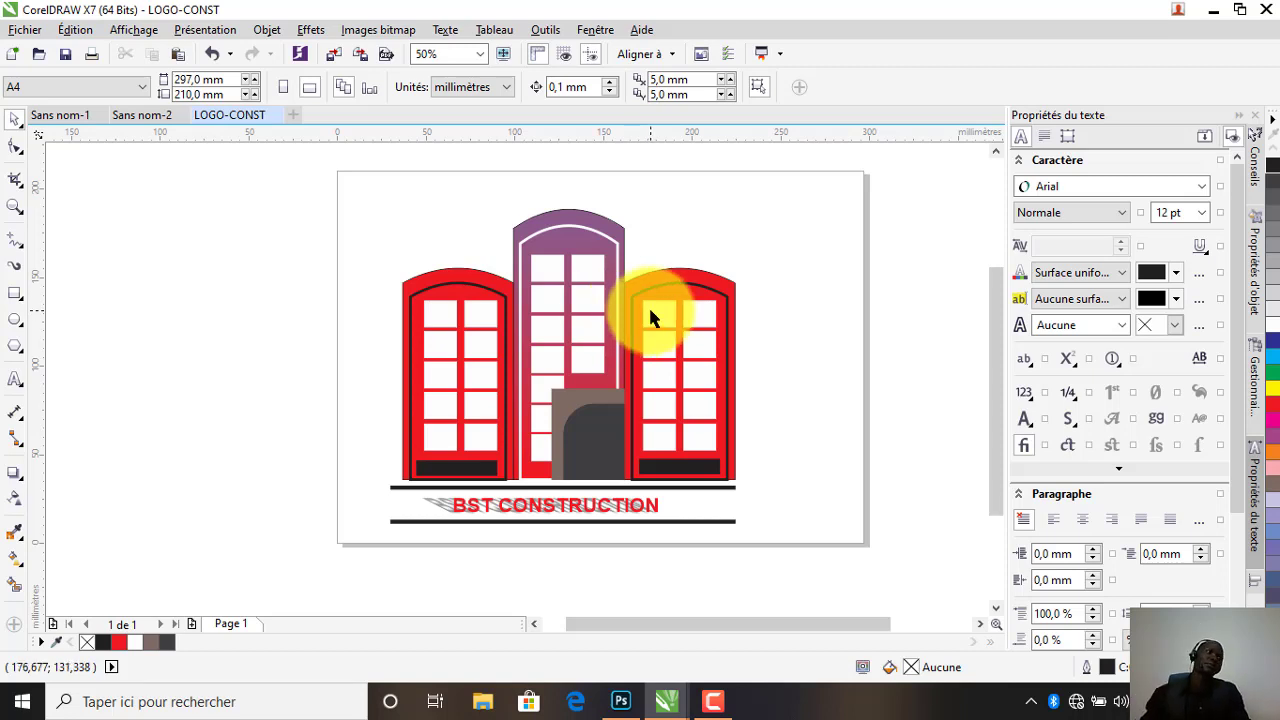
Minimise the CorelDRAW window to reveal the Windows desktop
left_click(1213, 10)
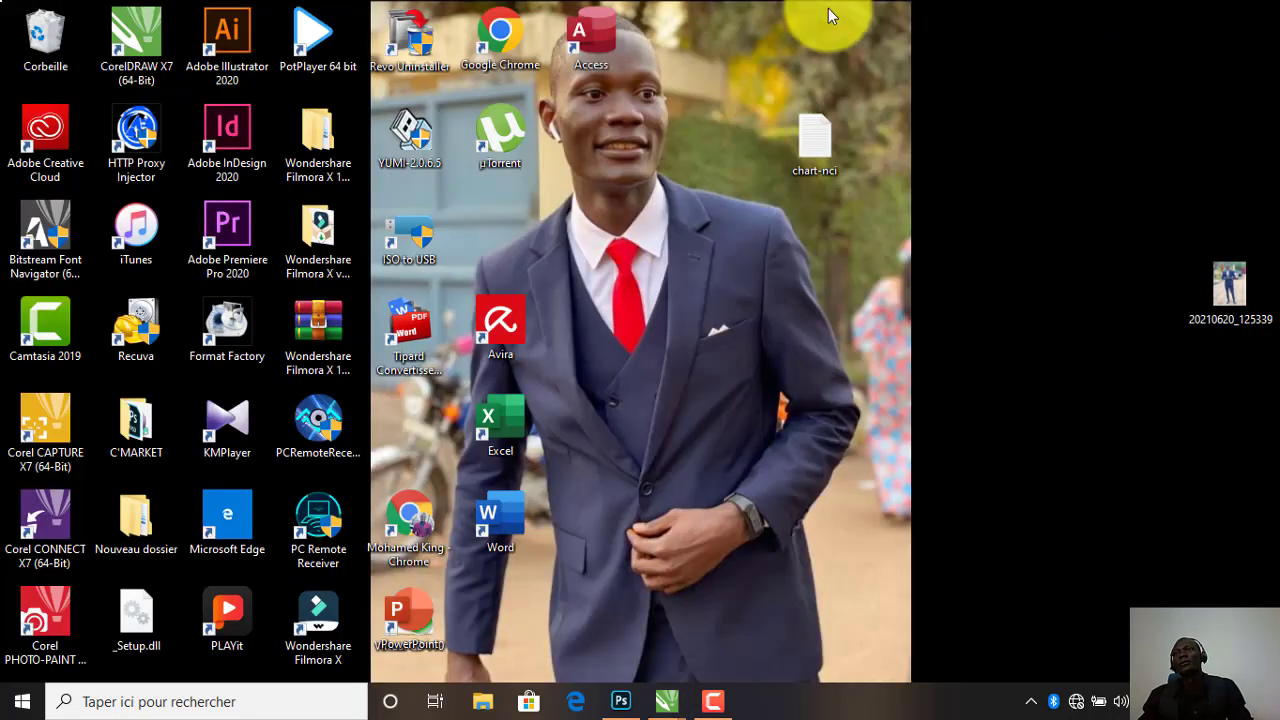